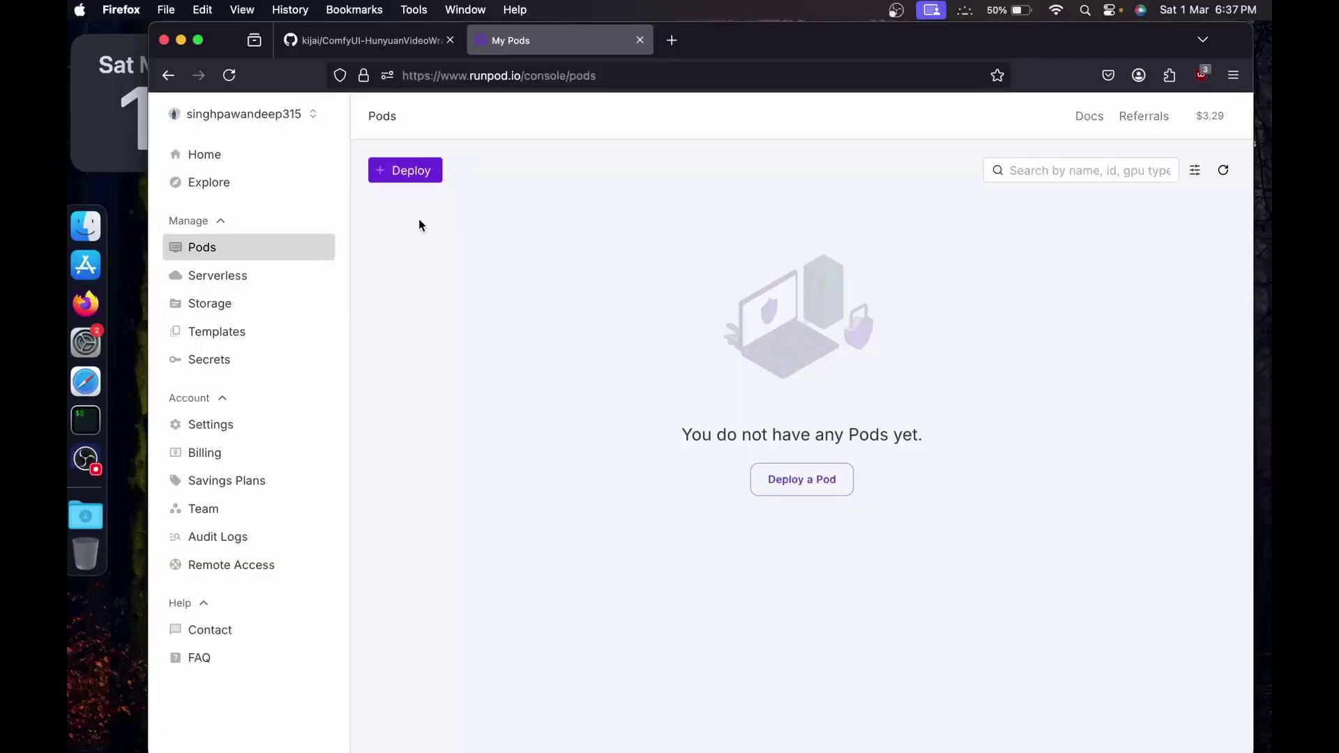
Start a new pod deployment on Community Cloud and select the RTX A6000 GPU.
{"action": "left_click", "coordinate": [390, 179]}
{"action": "left_click", "coordinate": [556, 187]}
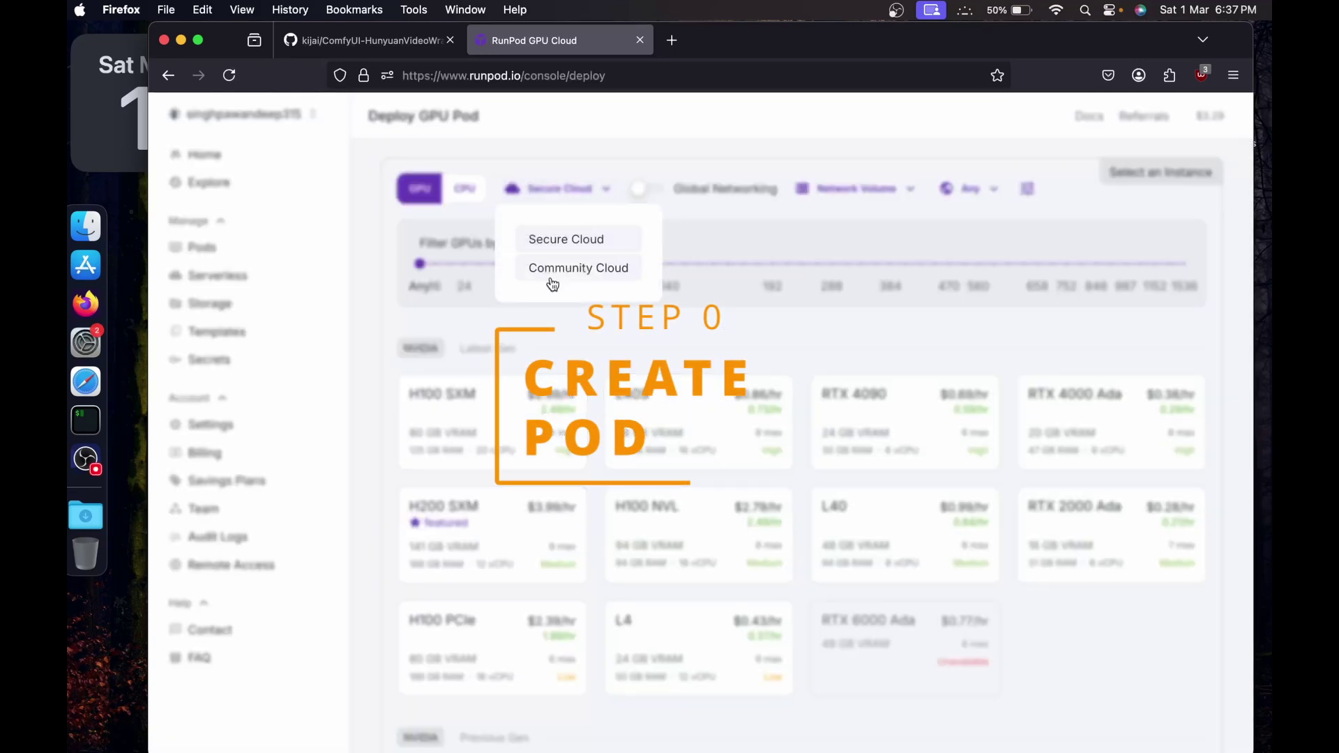
{"action": "left_click", "coordinate": [553, 280]}
{"action": "scroll", "coordinate": [604, 384], "scroll_direction": "down", "scroll_amount": 10}
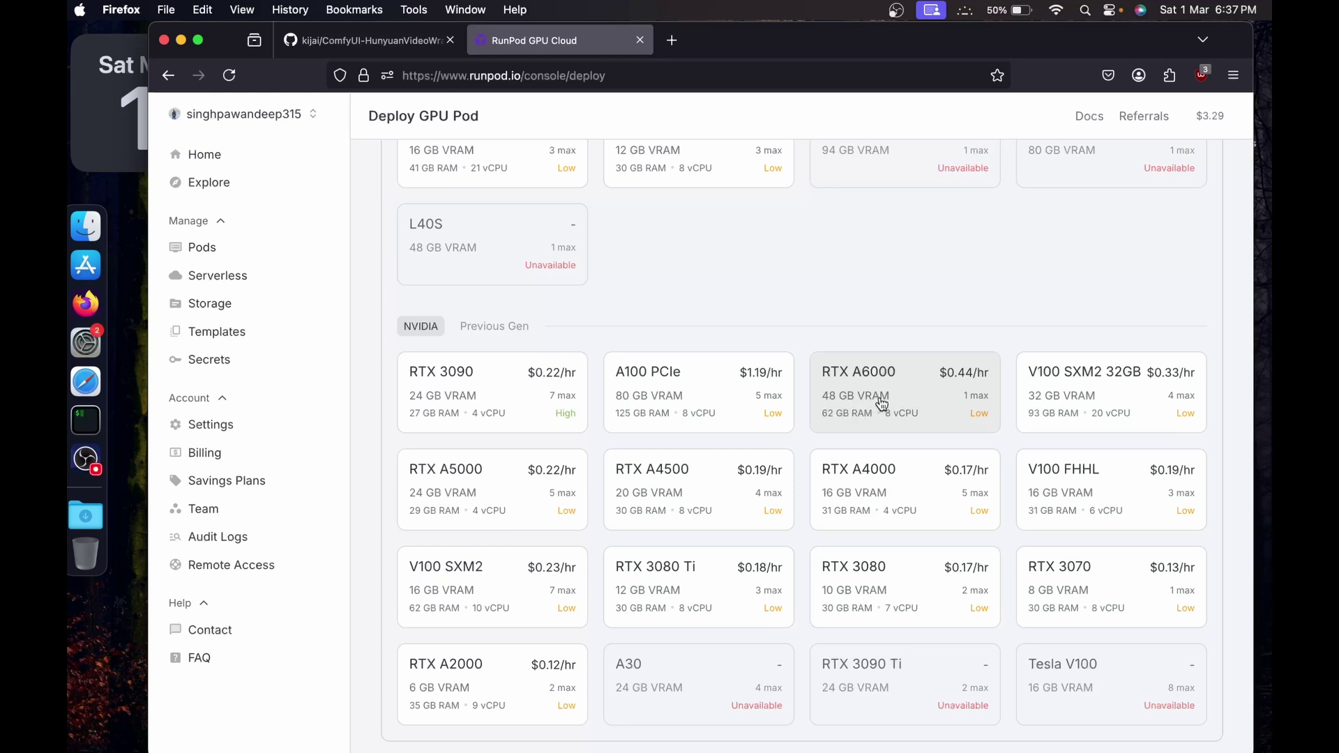
{"action": "left_click", "coordinate": [916, 406]}
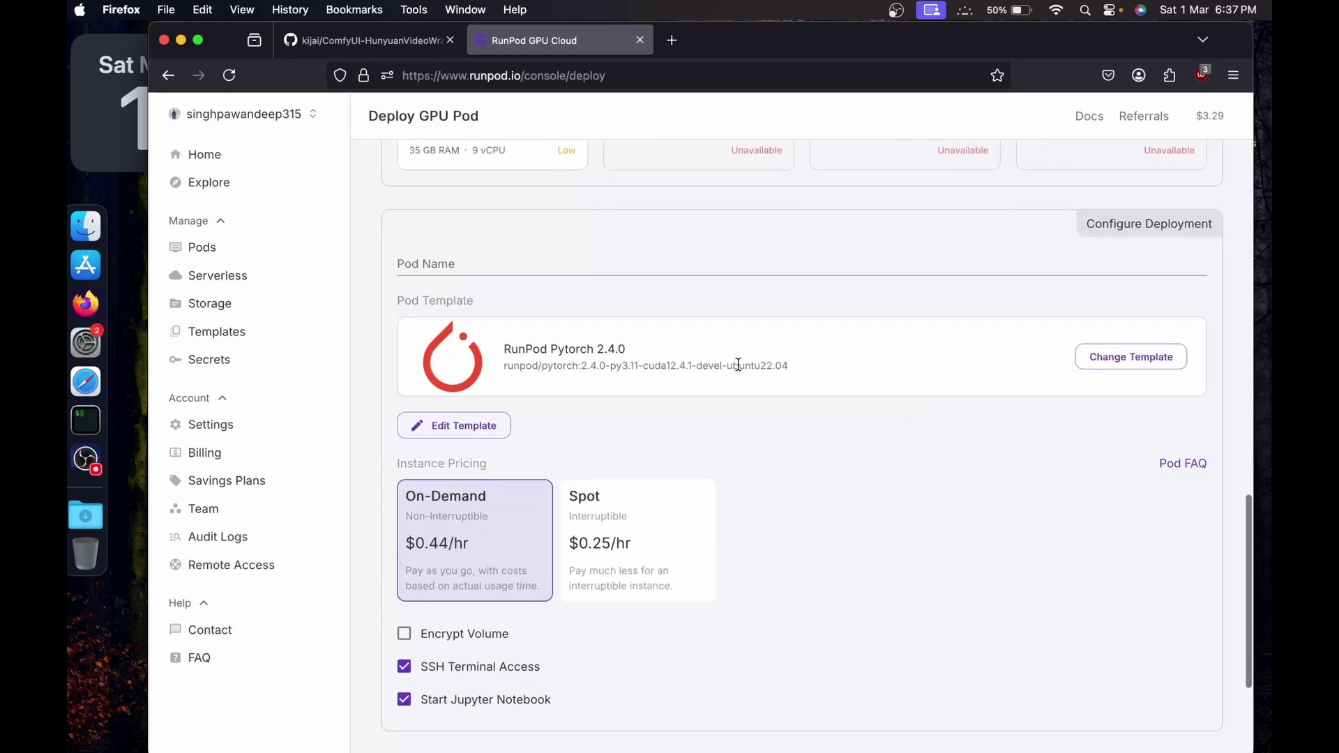
Check the RunPod Pytorch 2.4.0 template and open the pod template overrides.
{"action": "left_click_drag", "start_coordinate": [519, 352], "coordinate": [675, 370]}
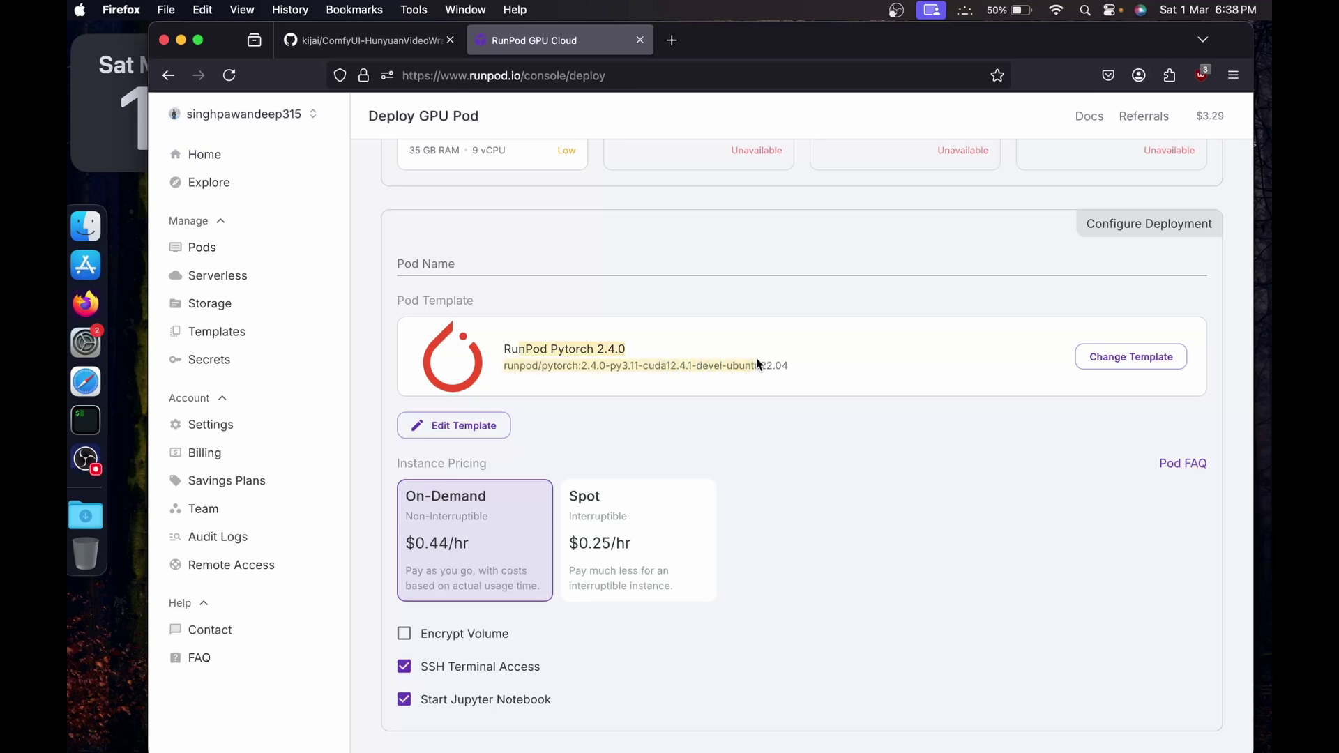
{"action": "left_click_drag", "start_coordinate": [768, 357], "coordinate": [779, 357]}
{"action": "left_click", "coordinate": [779, 357]}
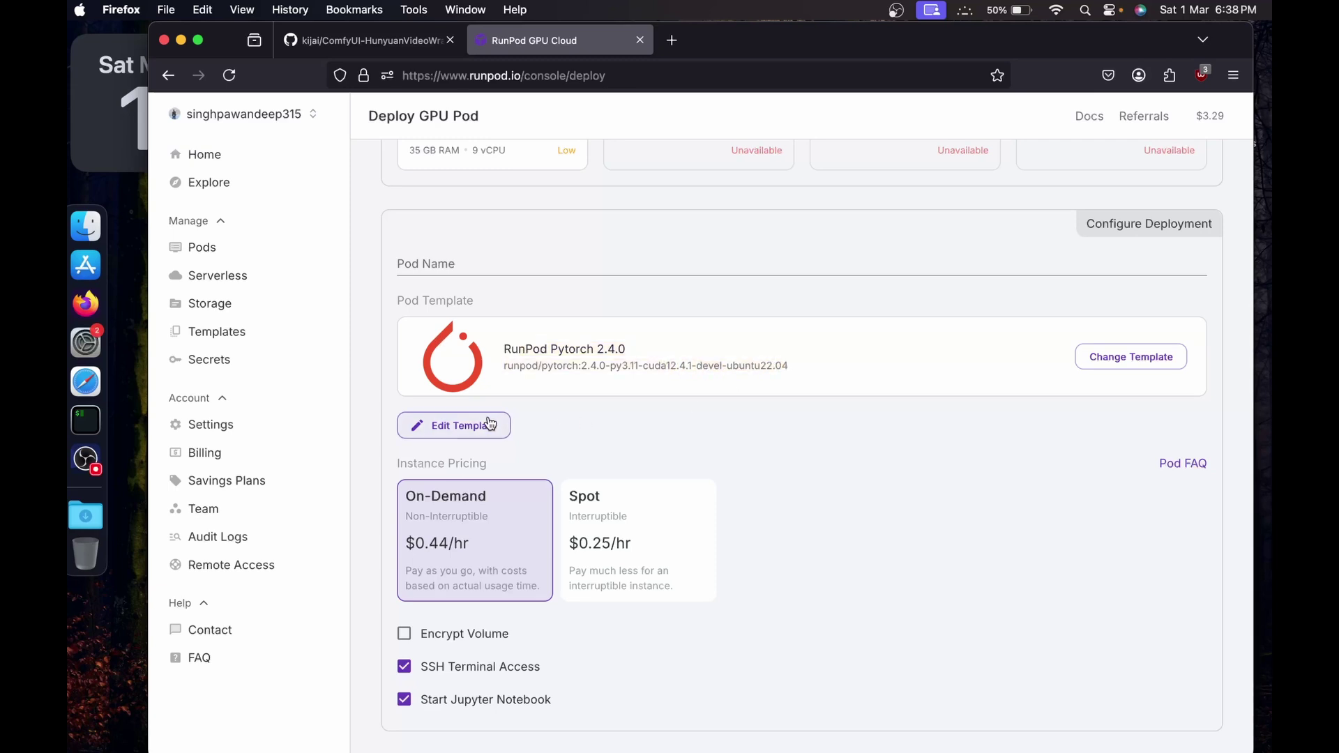
{"action": "left_click", "coordinate": [455, 424]}
Override the template with an 80 GB volume disk and HTTP ports 8888,4000,8188.
{"action": "double_click", "coordinate": [983, 426]}
{"action": "type", "text": "80"}
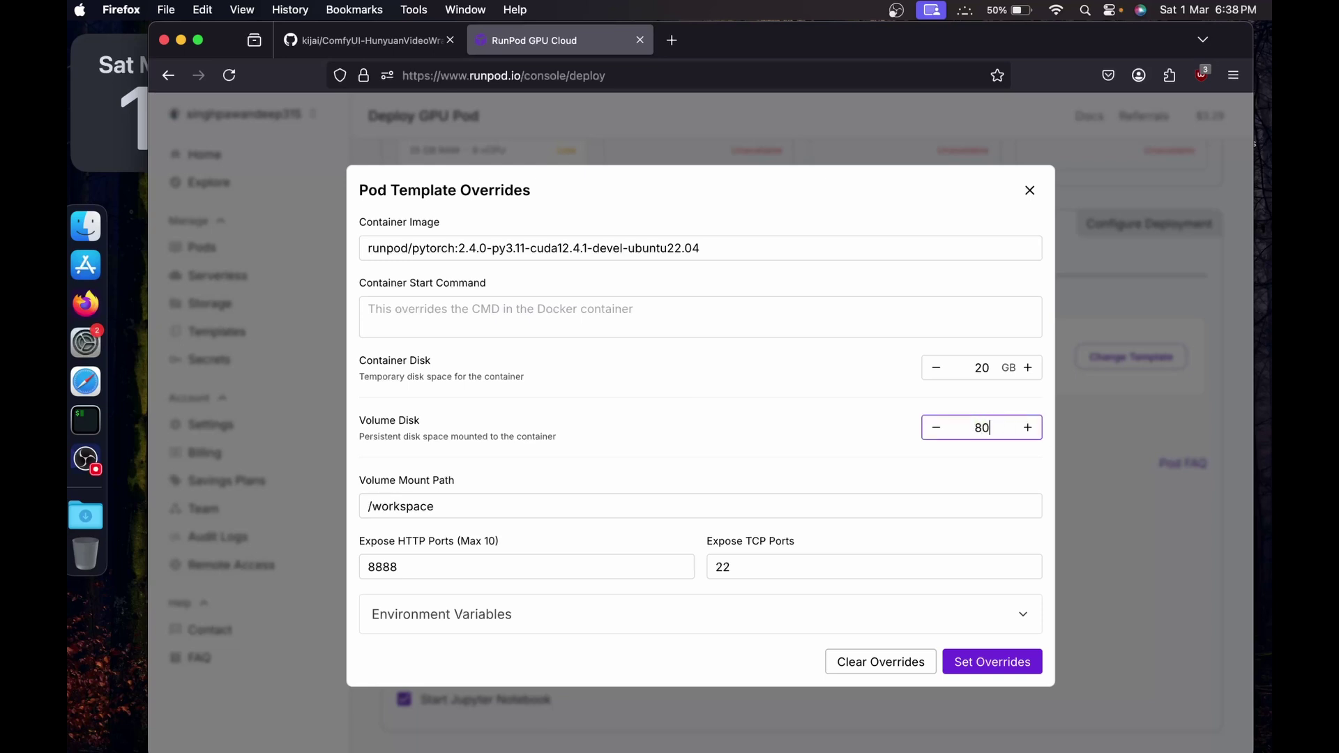
{"action": "left_click", "coordinate": [805, 434]}
{"action": "left_click", "coordinate": [453, 566]}
{"action": "type", "text": ",4000"}
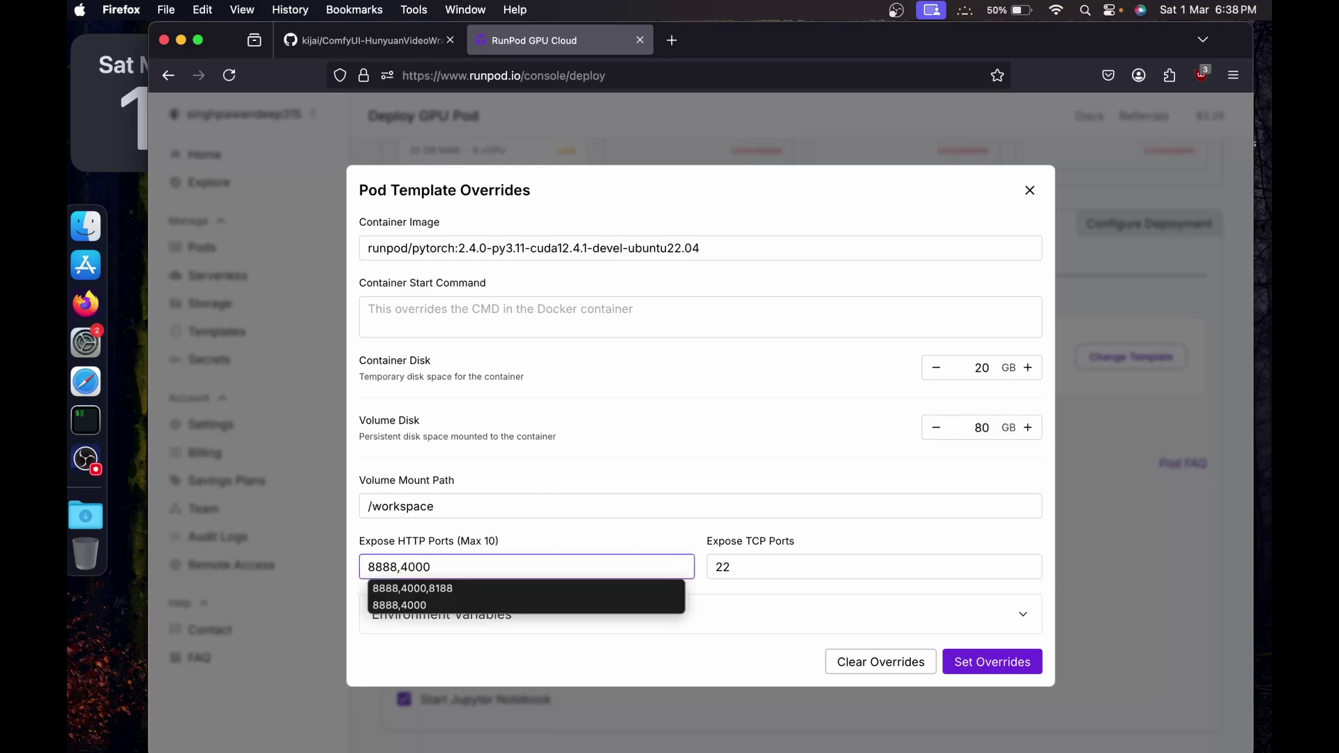
{"action": "type", "text": ","}
{"action": "key", "text": "Down"}
{"action": "key", "text": "Return"}
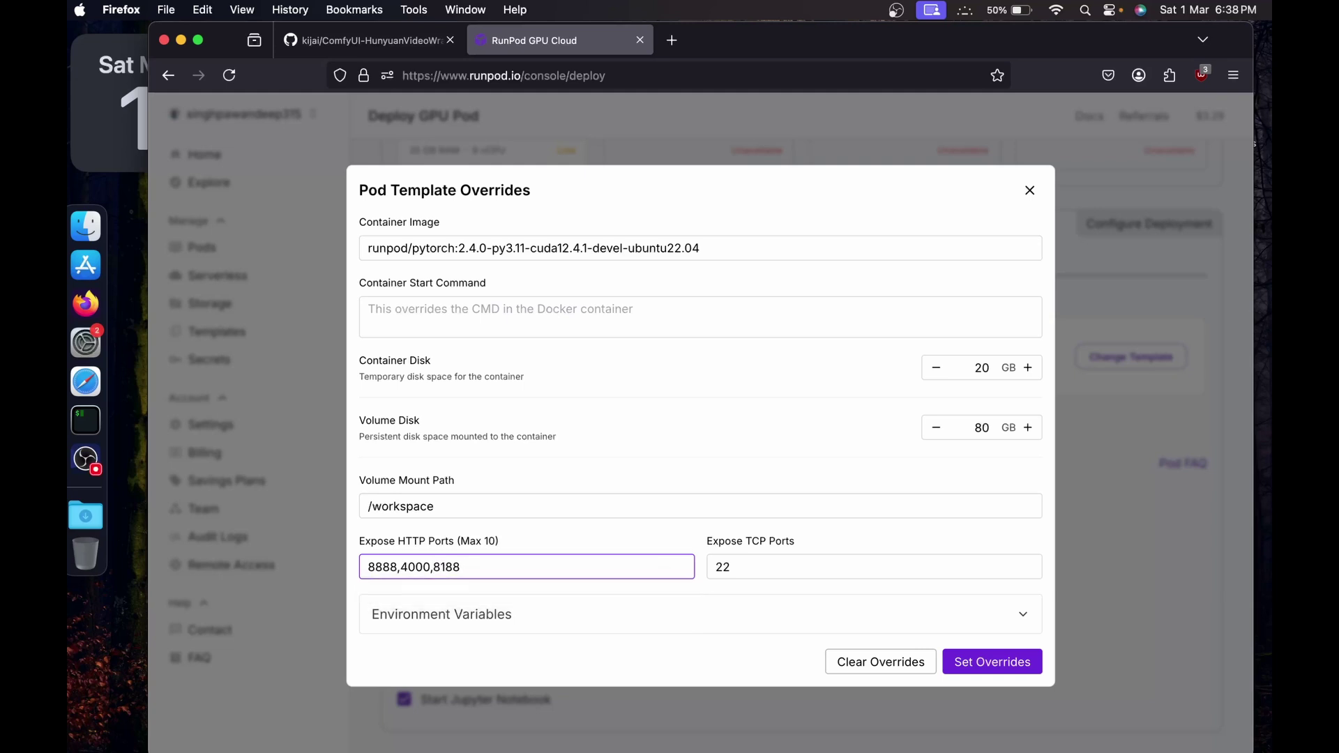
{"action": "left_click", "coordinate": [968, 659]}
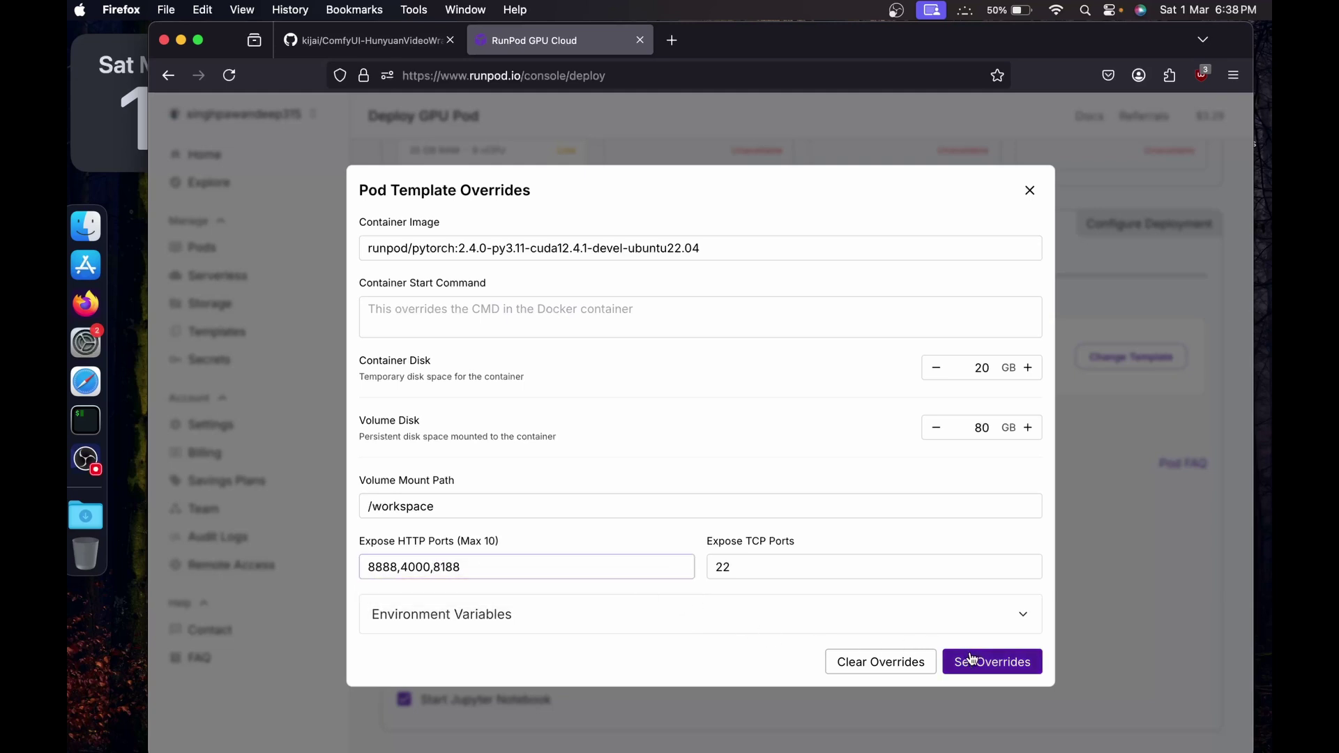
Deploy the pod on-demand and view it under My Pods.
{"action": "scroll", "coordinate": [611, 544], "scroll_direction": "down", "scroll_amount": 4}
{"action": "left_click", "coordinate": [533, 719]}
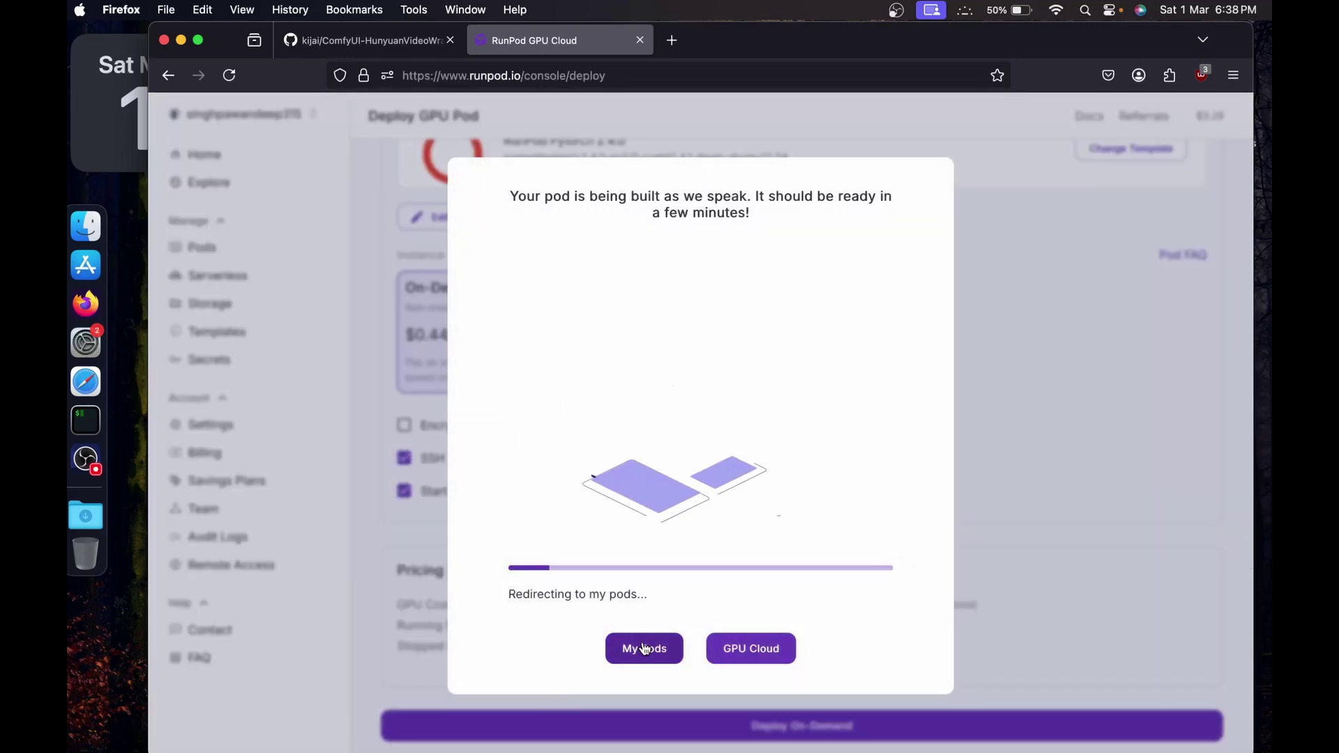
{"action": "left_click", "coordinate": [645, 649]}
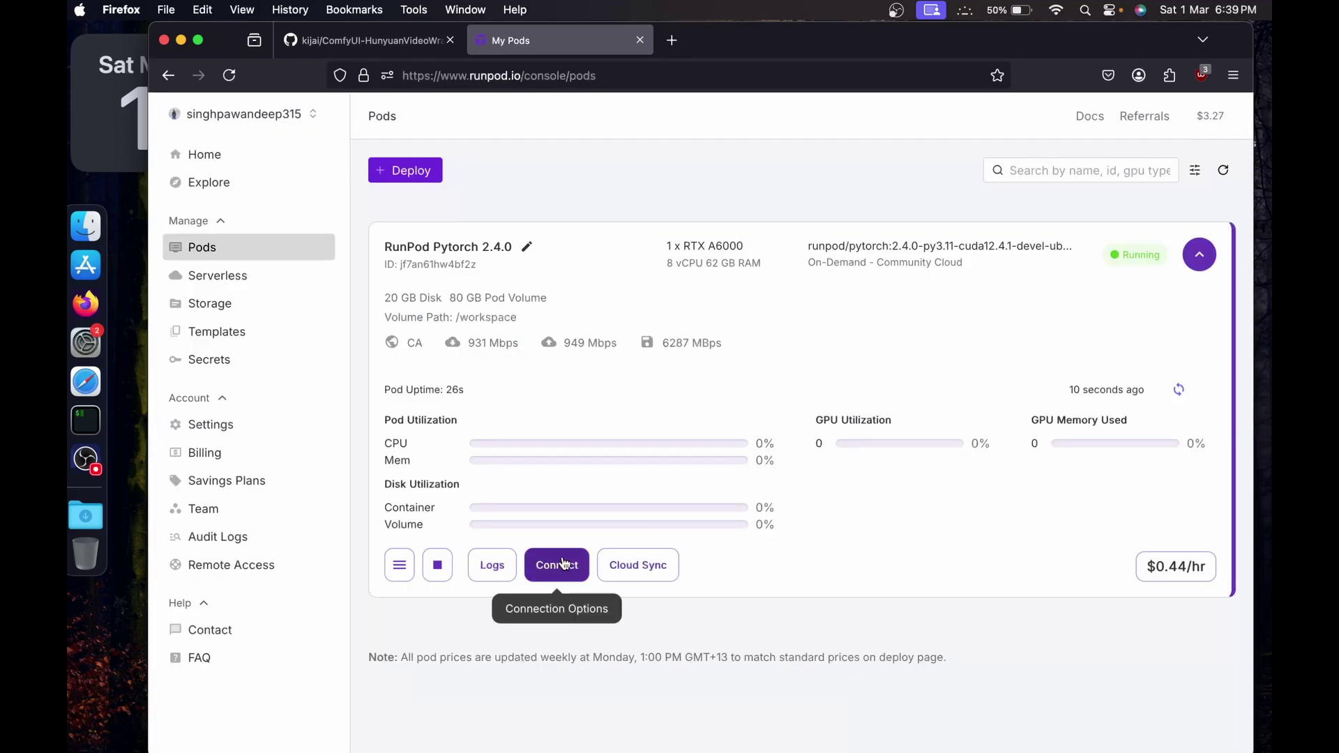
Open the pod's web terminal in a new tab and list the root directory with ls.
{"action": "left_click", "coordinate": [556, 571]}
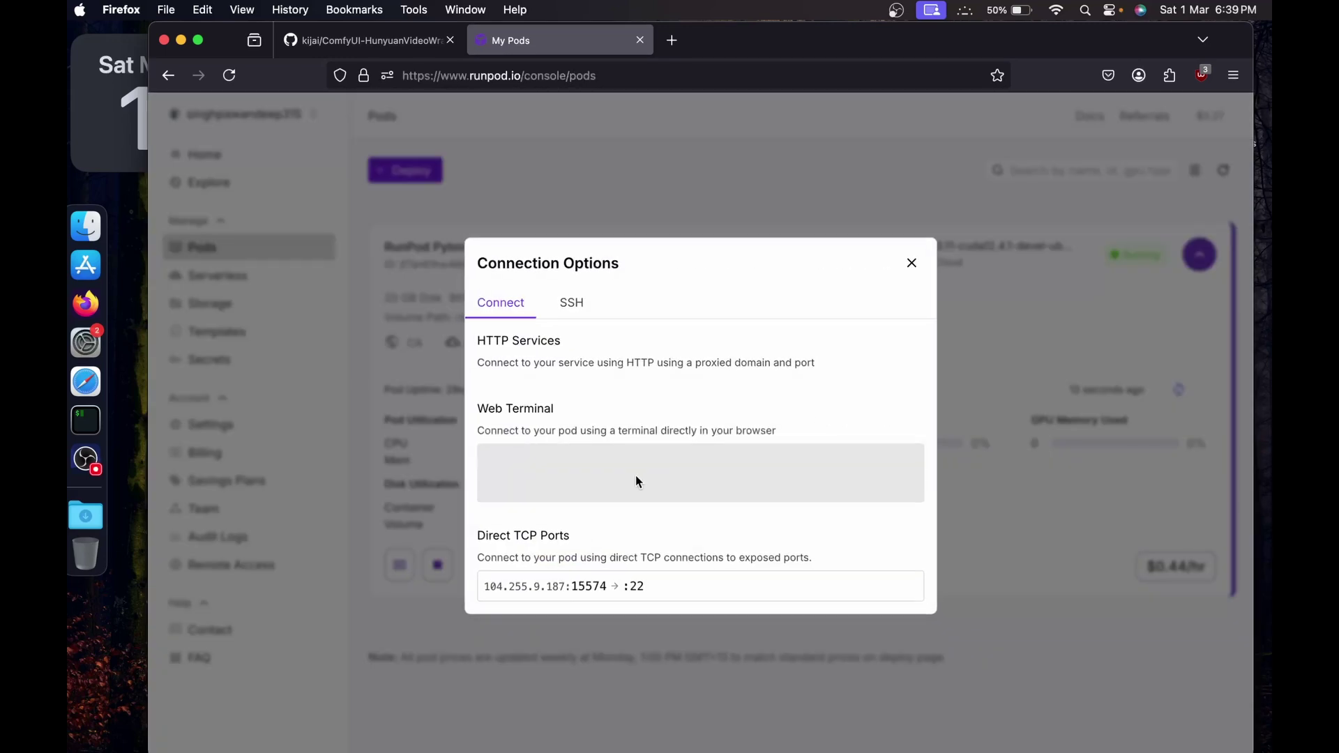
{"action": "left_click", "coordinate": [877, 537]}
{"action": "left_click", "coordinate": [876, 537]}
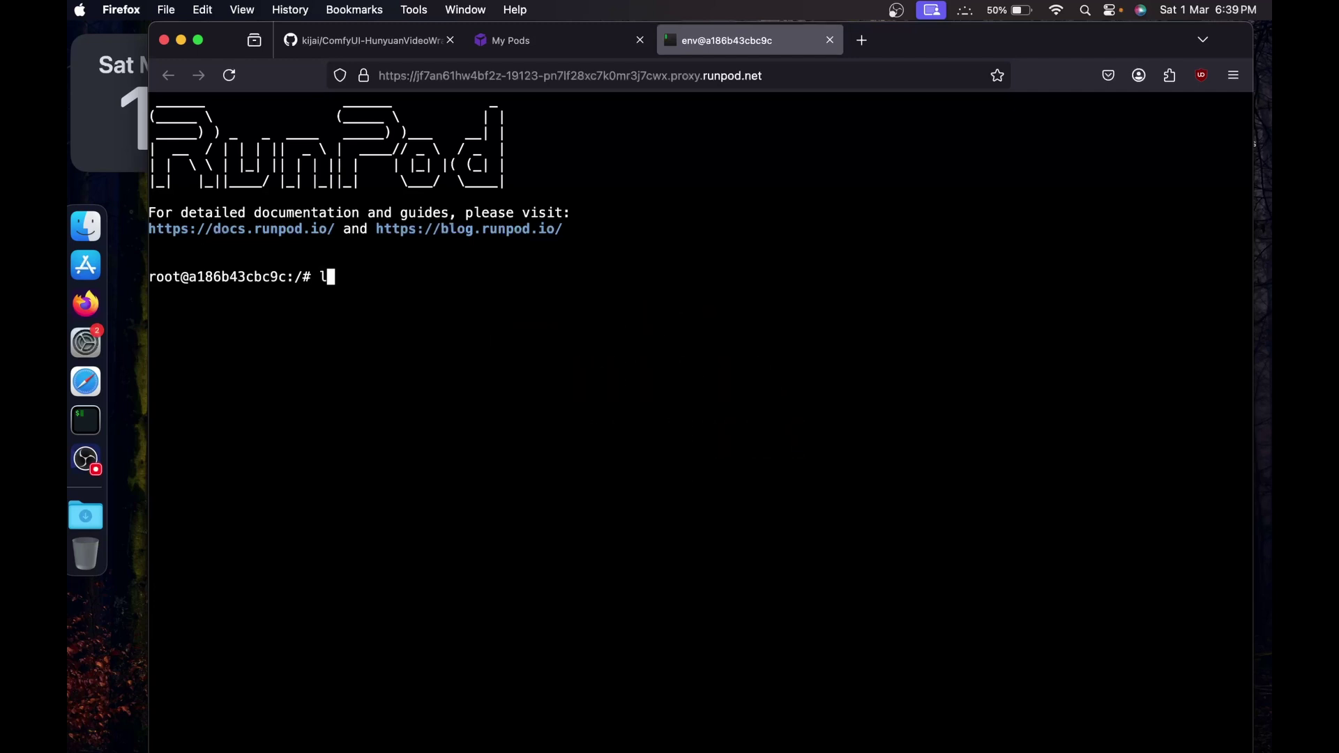
{"action": "type", "text": "ls"}
{"action": "key", "text": "Return"}
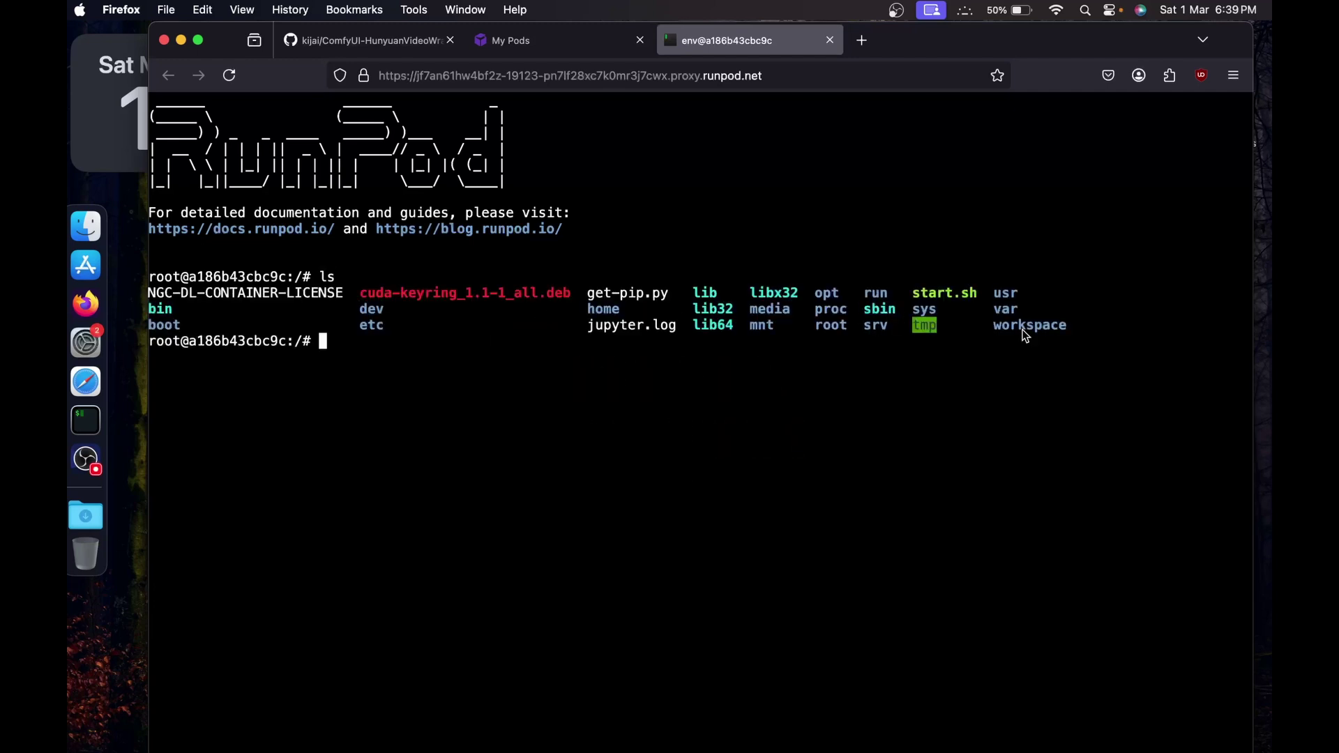
{"action": "type", "text": "cd work"}
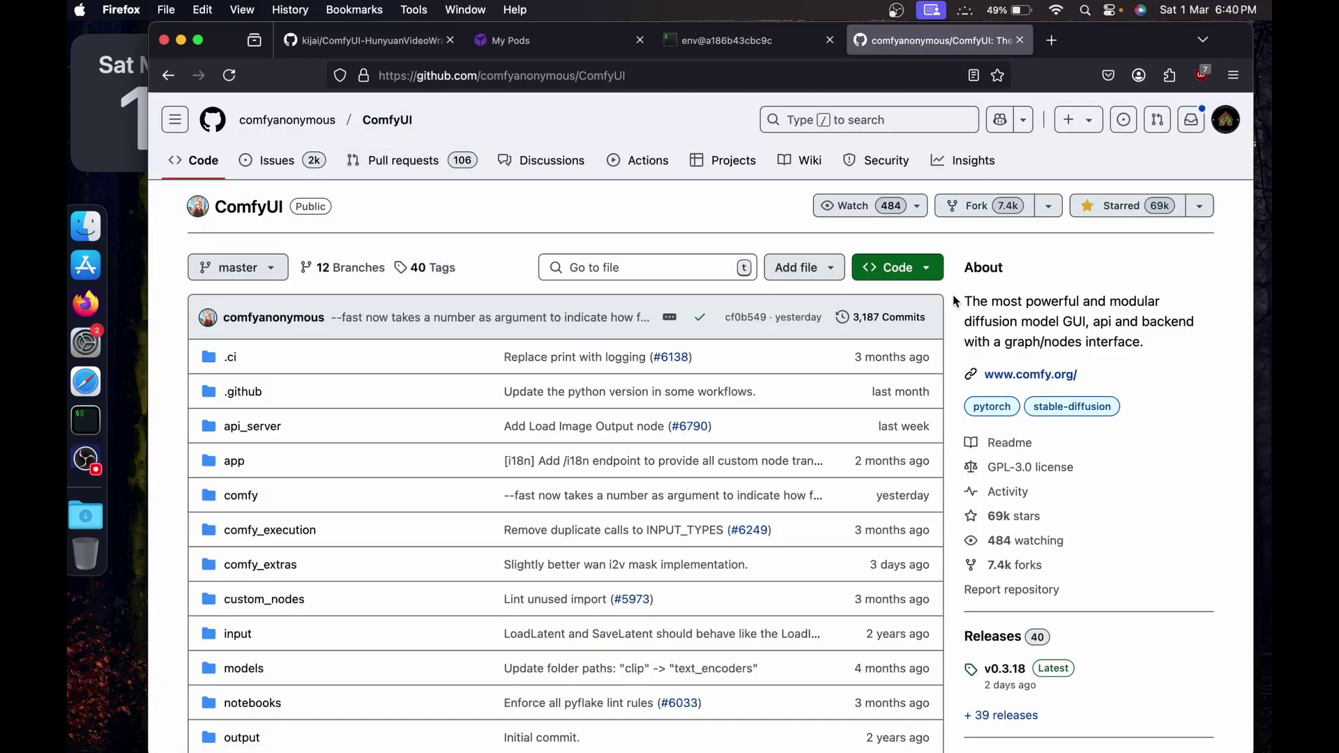
Git clone the ComfyUI repository into /workspace using its copied GitHub URL.
{"action": "left_click", "coordinate": [906, 268]}
{"action": "left_click", "coordinate": [916, 416]}
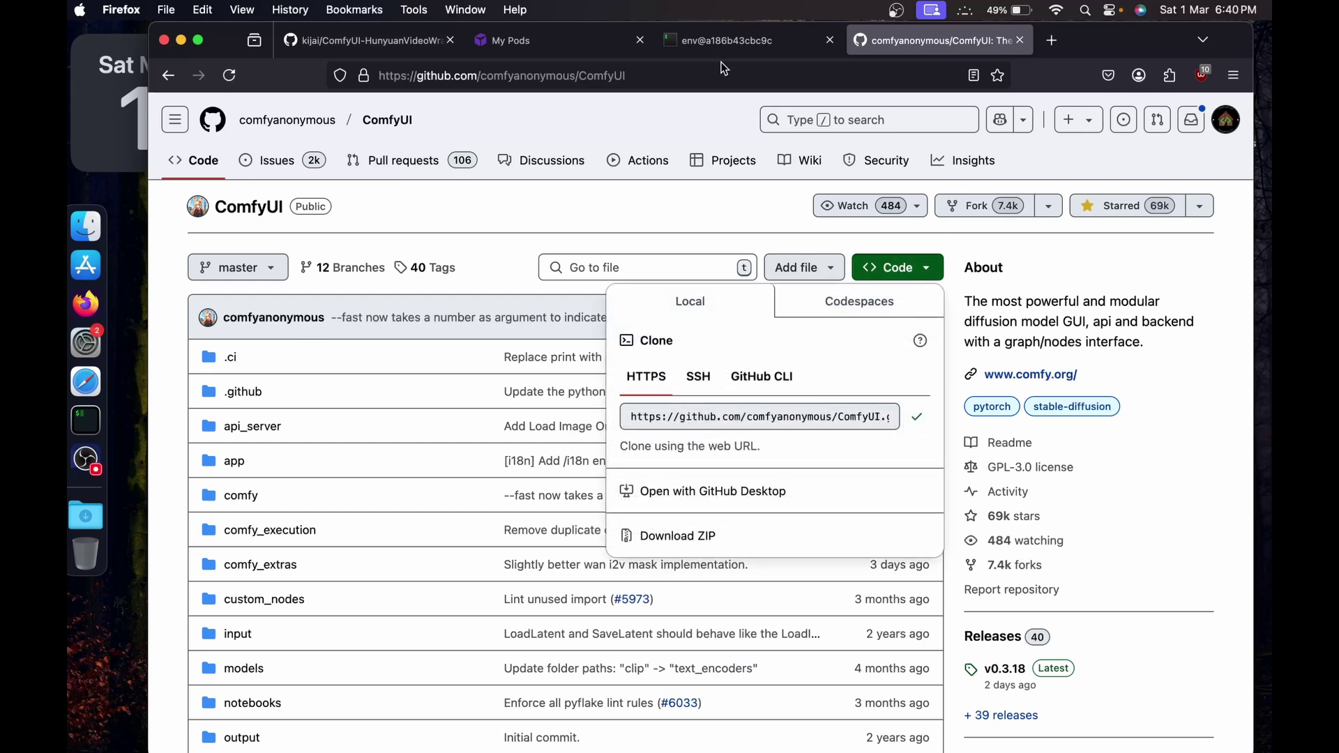
{"action": "left_click", "coordinate": [726, 40]}
{"action": "type", "text": "git clone"}
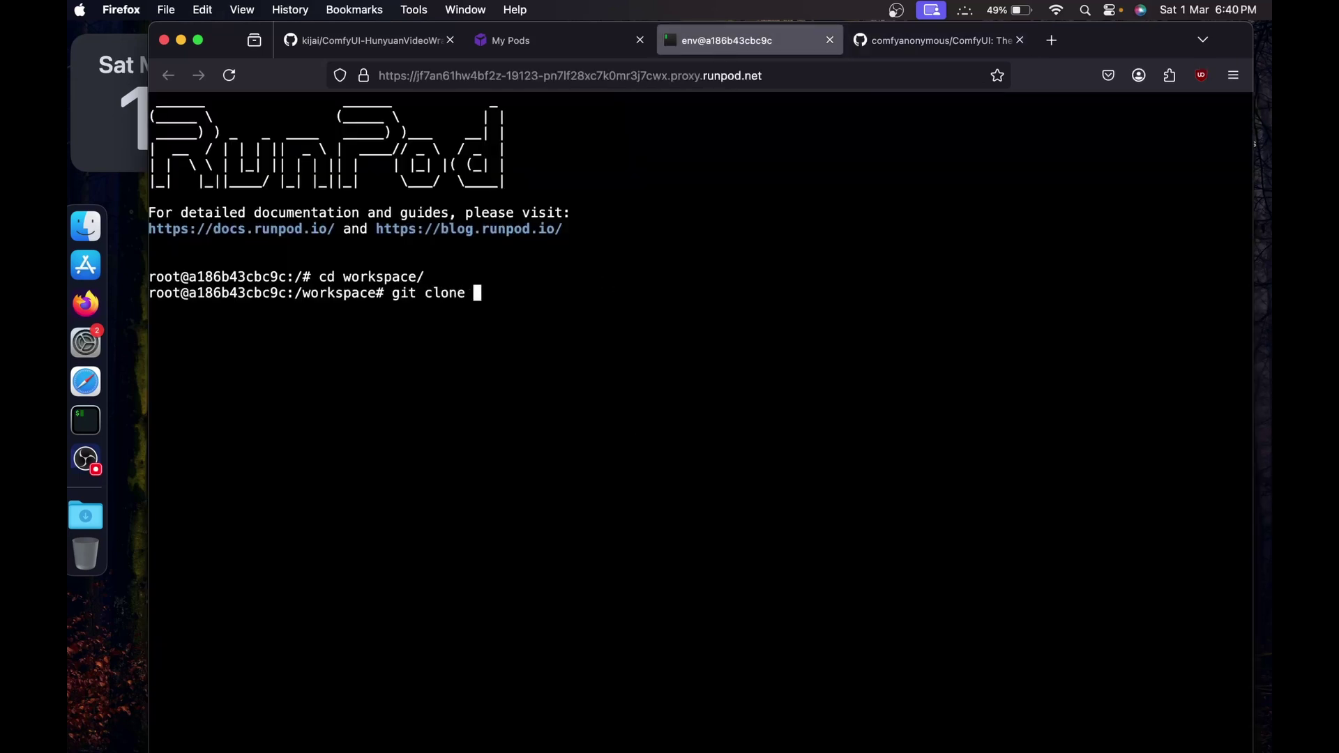
{"action": "key", "text": "super+v"}
{"action": "key", "text": "Return"}
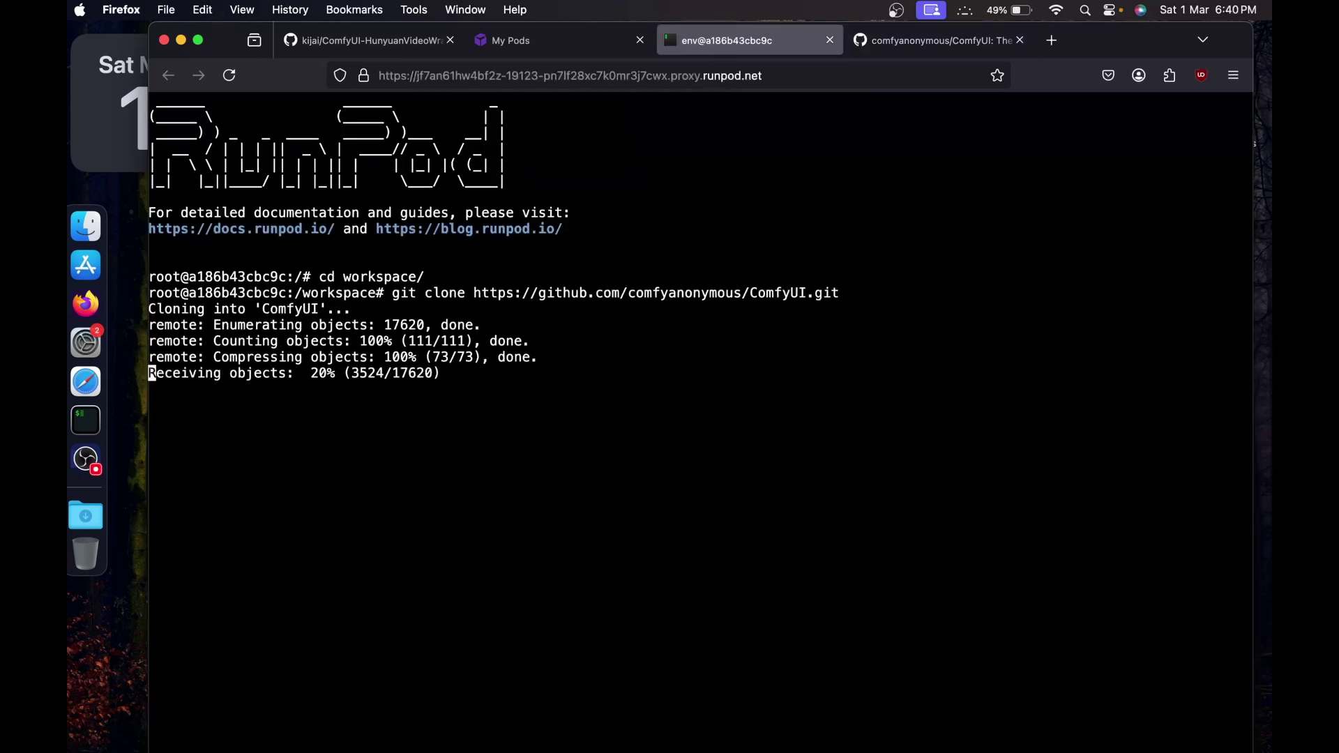
Enter the ComfyUI folder, clear the screen and list its contents.
{"action": "type", "text": "cd COm"}
{"action": "key", "text": "BackSpace"}
{"action": "key", "text": "BackSpace"}
{"action": "type", "text": "o"}
{"action": "key", "text": "Tab"}
{"action": "key", "text": "Return"}
{"action": "type", "text": "clear"}
{"action": "key", "text": "Return"}
{"action": "type", "text": "ls"}
{"action": "key", "text": "Return"}
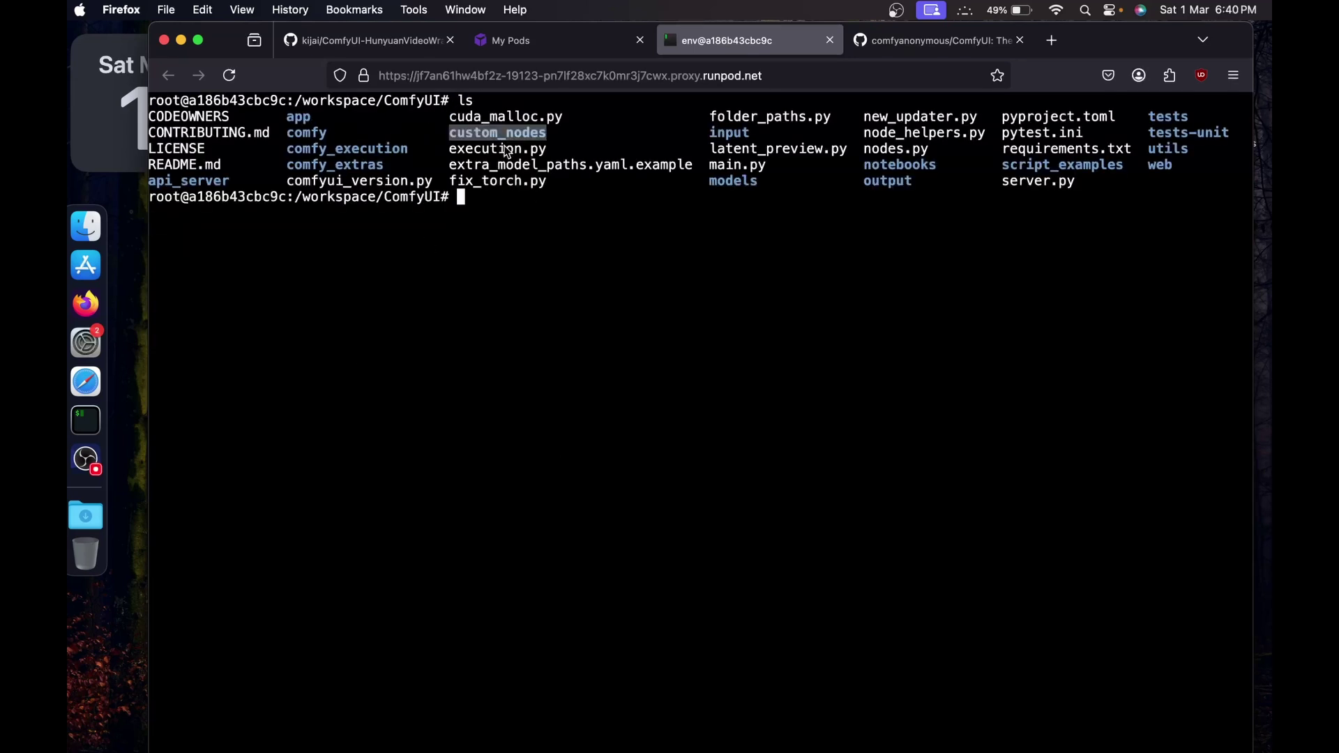
Move into ComfyUI/custom_nodes and list its contents.
{"action": "type", "text": "cd custom_nodes"}
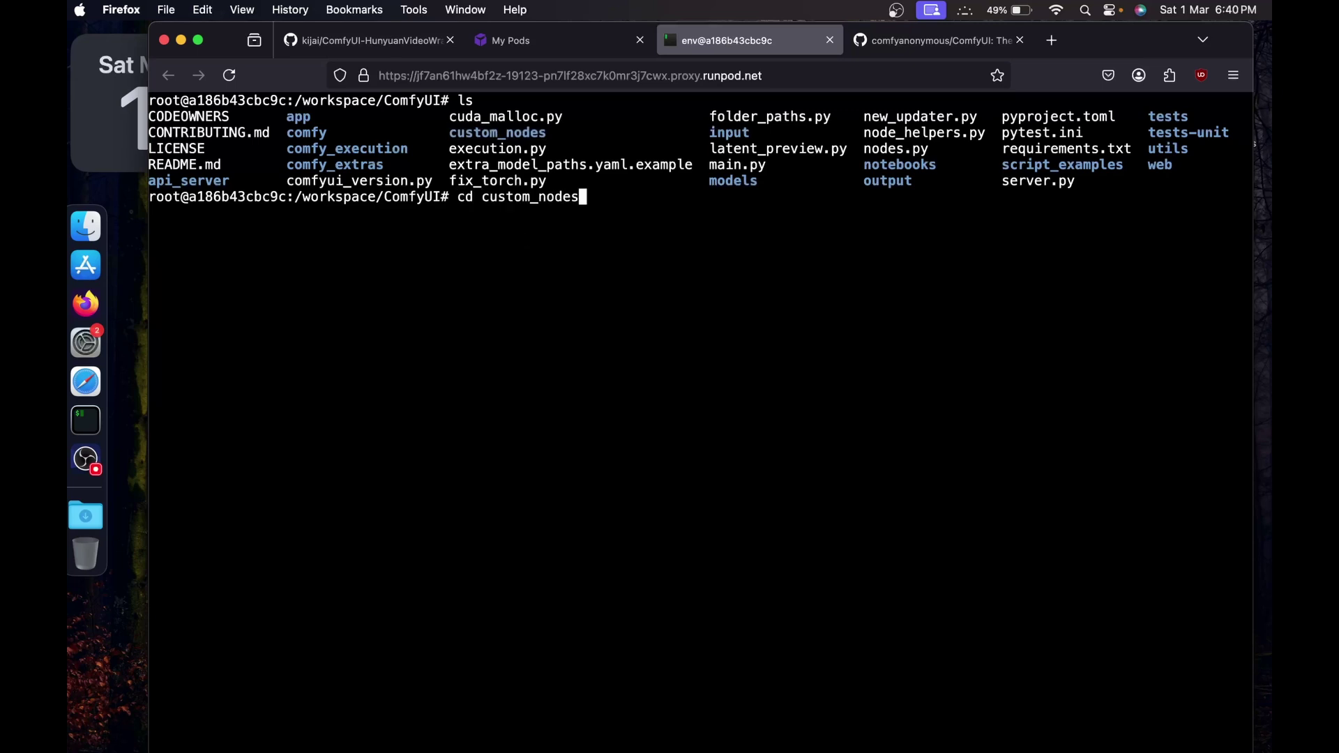
{"action": "key", "text": "Return"}
{"action": "type", "text": ";s"}
{"action": "key", "text": "Return"}
{"action": "type", "text": "ls"}
{"action": "key", "text": "Return"}
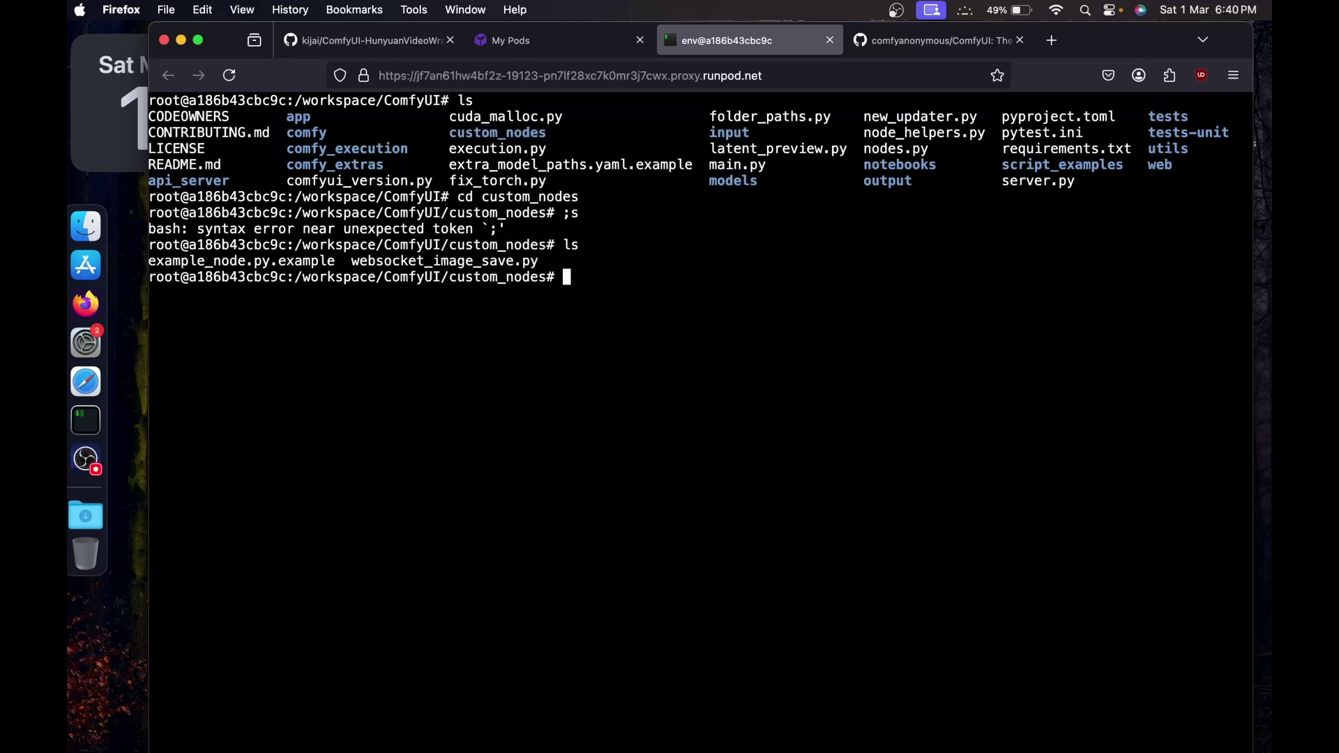
Git clone the ComfyUI-Manager repository into custom_nodes using its copied GitHub URL.
{"action": "key", "text": "ctrl+Tab"}
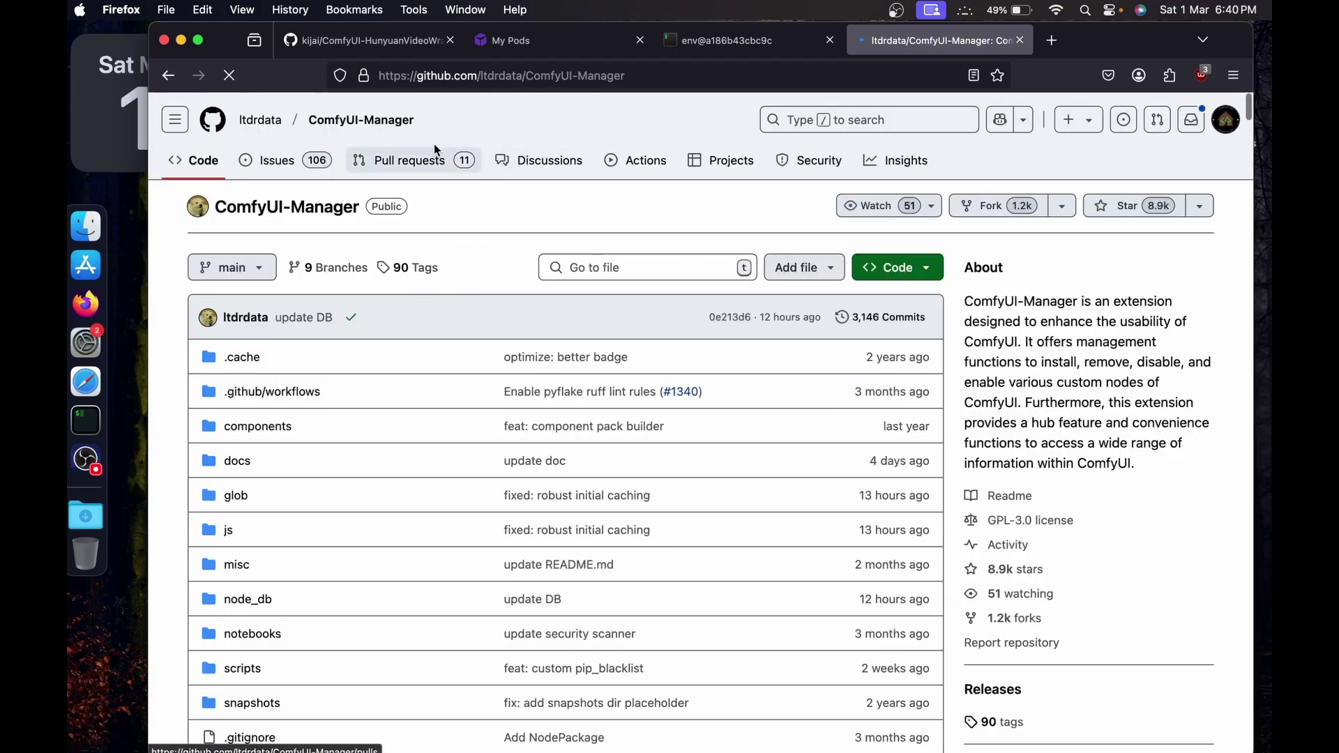
{"action": "left_click", "coordinate": [907, 267]}
{"action": "left_click", "coordinate": [921, 404]}
{"action": "left_click", "coordinate": [737, 38]}
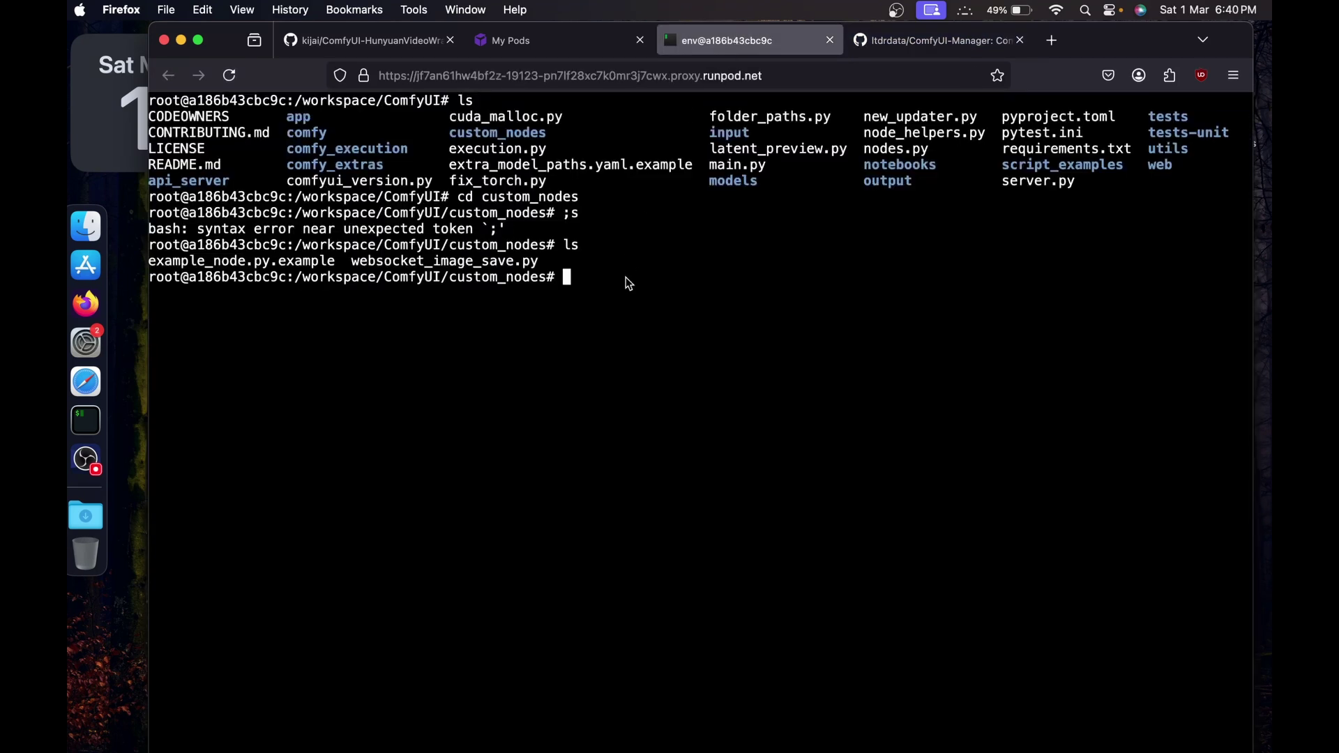
{"action": "type", "text": "git clone"}
{"action": "key", "text": "super+v"}
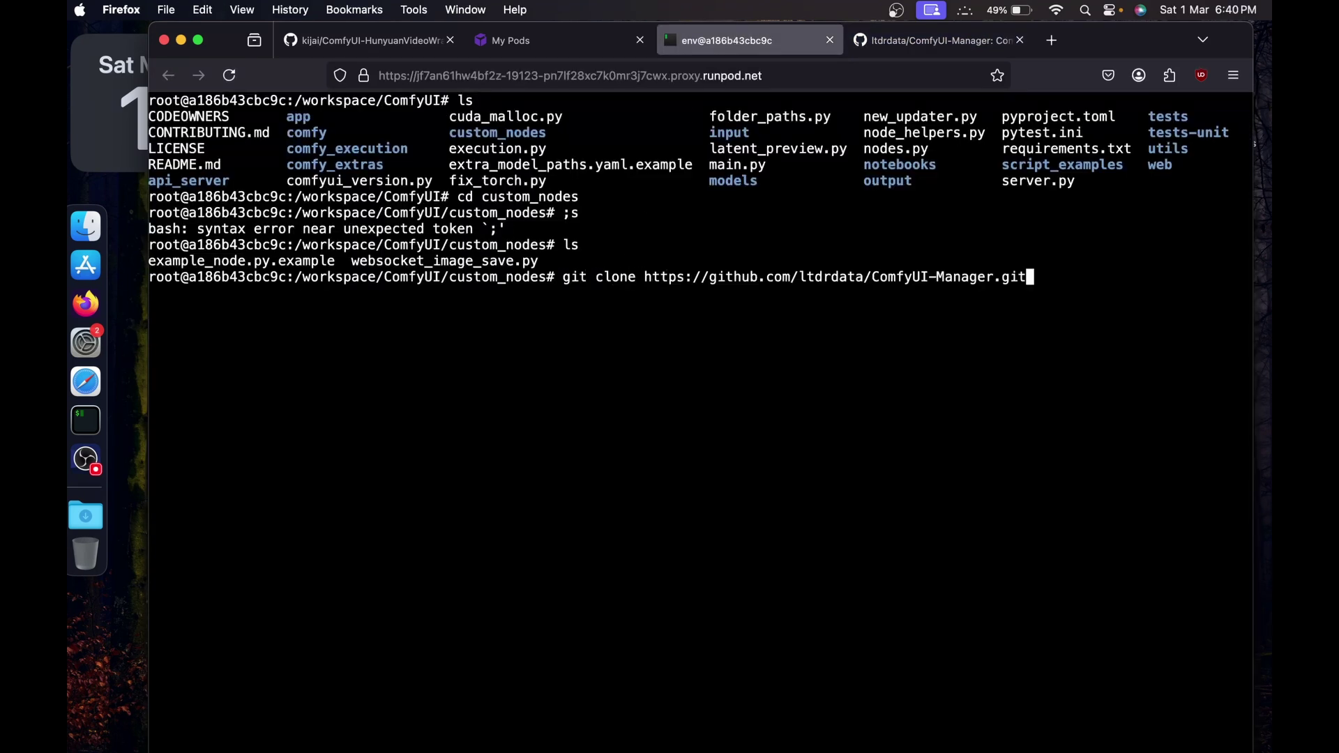
{"action": "key", "text": "Return"}
{"action": "type", "text": "cle"}
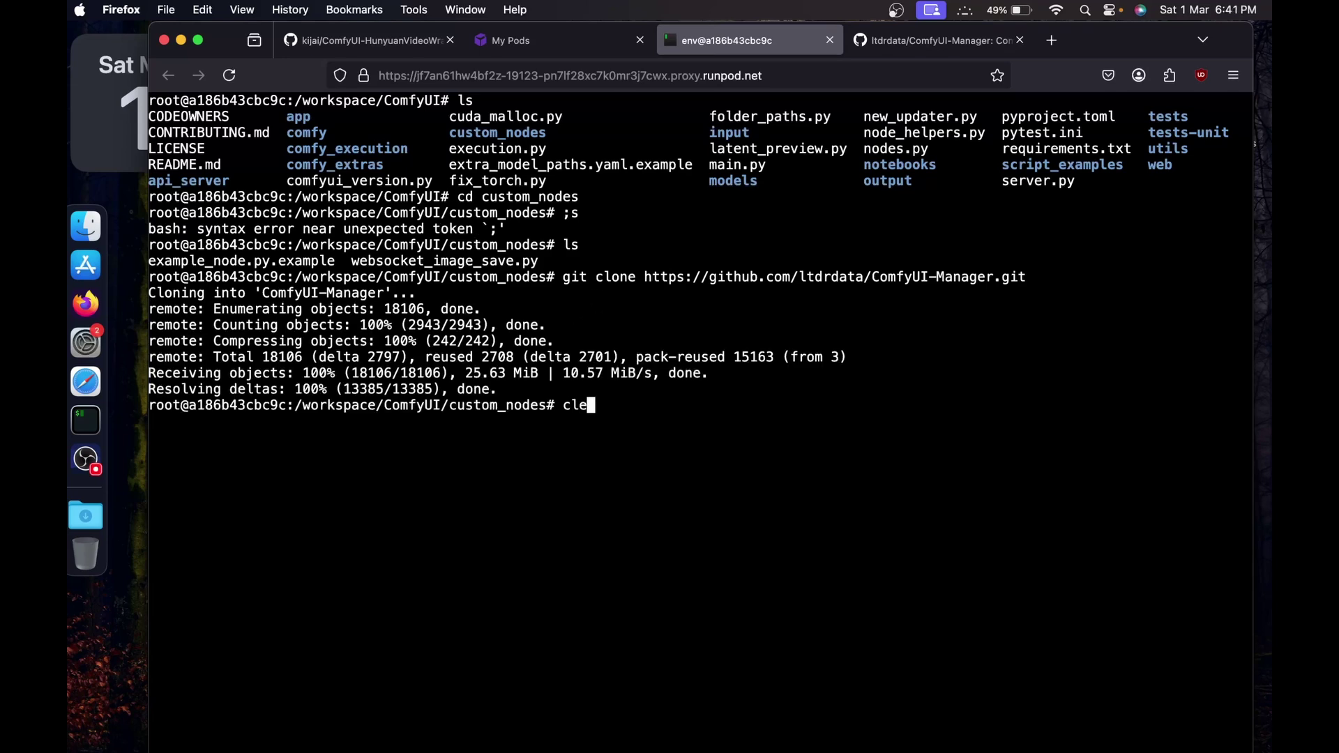
{"action": "type", "text": "ar"}
{"action": "key", "text": "Return"}
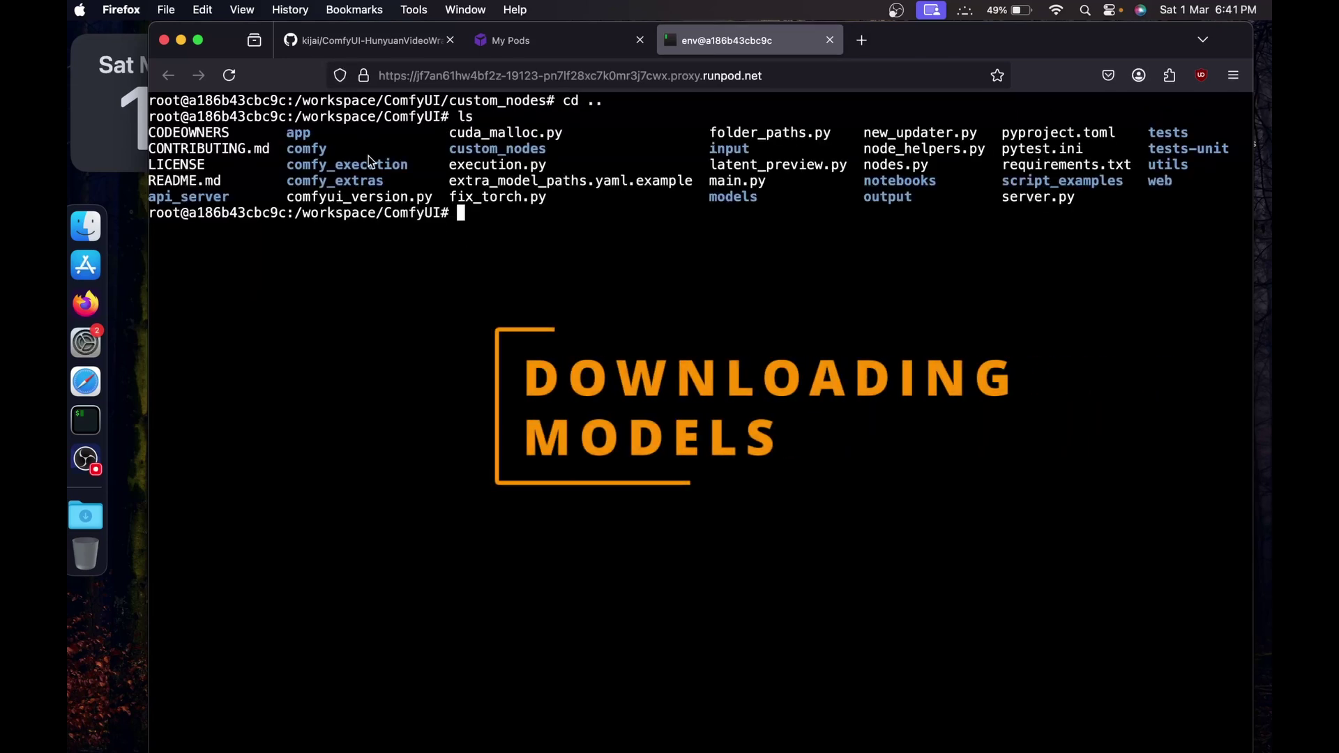
Confirm with pwd that the shell is in /workspace/ComfyUI.
{"action": "type", "text": "cd models/"}
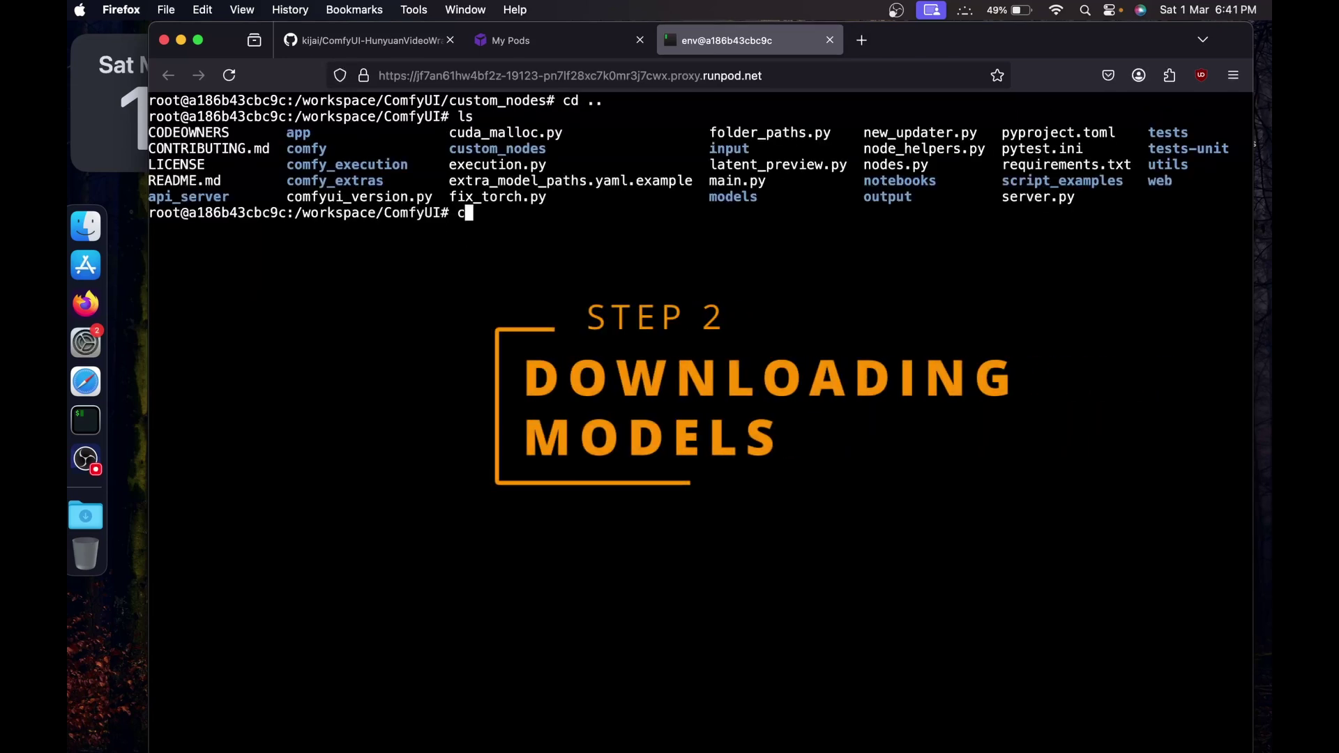
{"action": "key", "text": "BackSpace"}
{"action": "key", "text": "BackSpace"}
{"action": "key", "text": "BackSpace"}
{"action": "key", "text": "BackSpace"}
{"action": "key", "text": "BackSpace"}
{"action": "key", "text": "BackSpace"}
{"action": "key", "text": "BackSpace"}
{"action": "key", "text": "BackSpace"}
{"action": "key", "text": "BackSpace"}
{"action": "key", "text": "BackSpace"}
{"action": "type", "text": "pwd"}
{"action": "key", "text": "Return"}
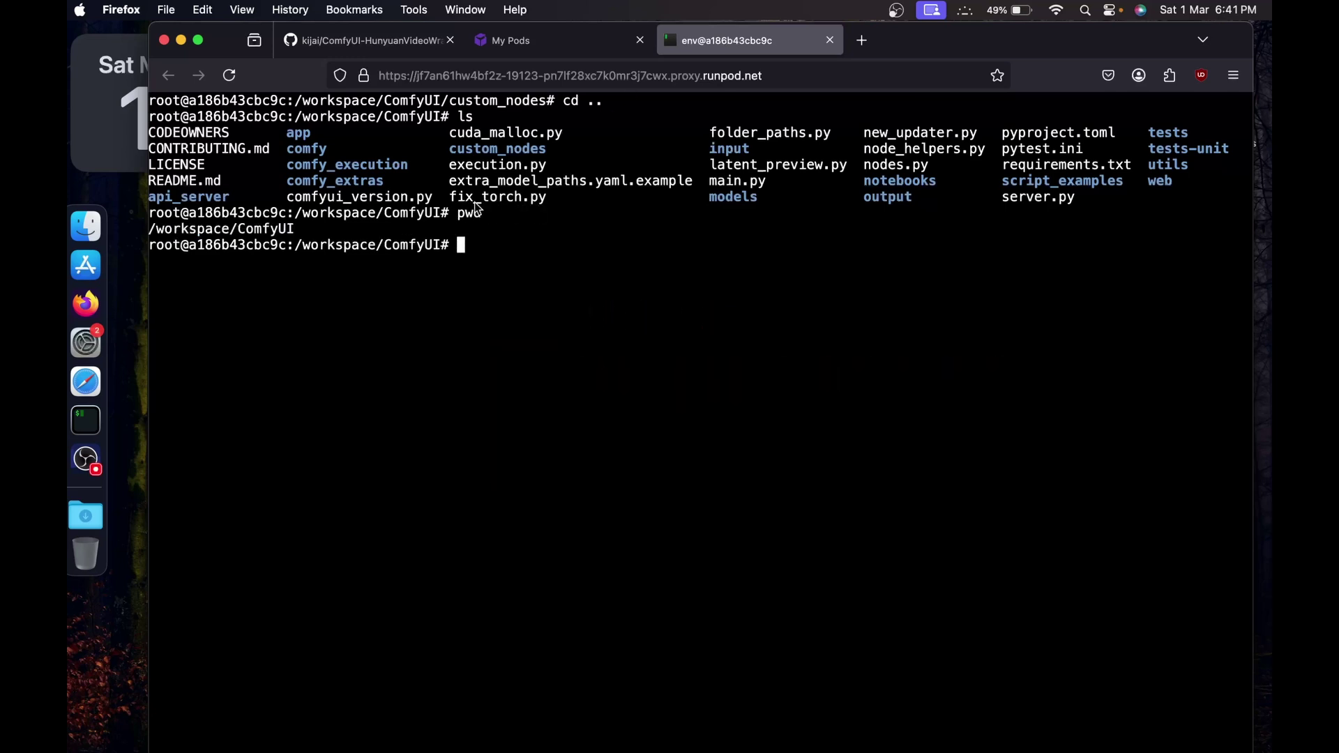
{"action": "left_click_drag", "start_coordinate": [290, 231], "coordinate": [251, 230]}
{"action": "left_click", "coordinate": [474, 248]}
Enter the models folder and list subfolders like checkpoints, loras and vae.
{"action": "type", "text": "cd models/"}
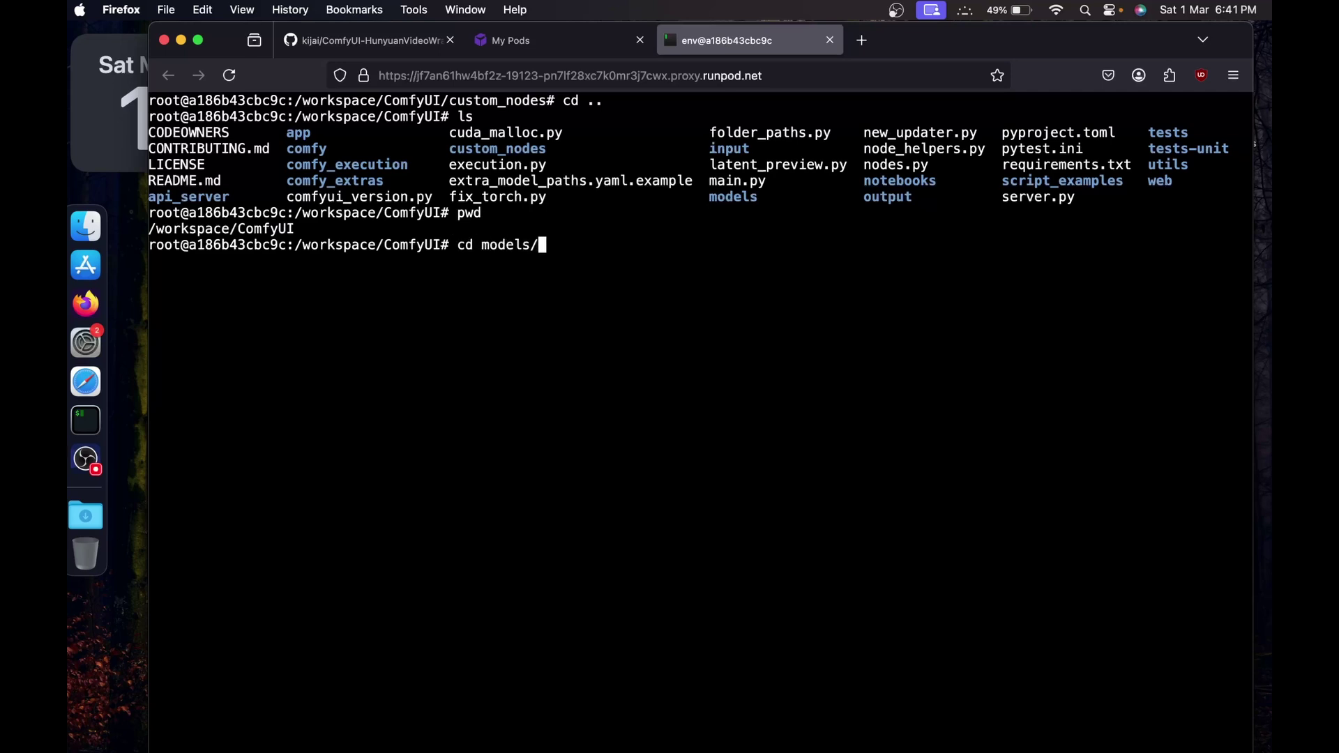
{"action": "key", "text": "Return"}
{"action": "type", "text": "ls"}
{"action": "key", "text": "Return"}
{"action": "left_click_drag", "start_coordinate": [157, 281], "coordinate": [813, 290]}
{"action": "left_click", "coordinate": [766, 293]}
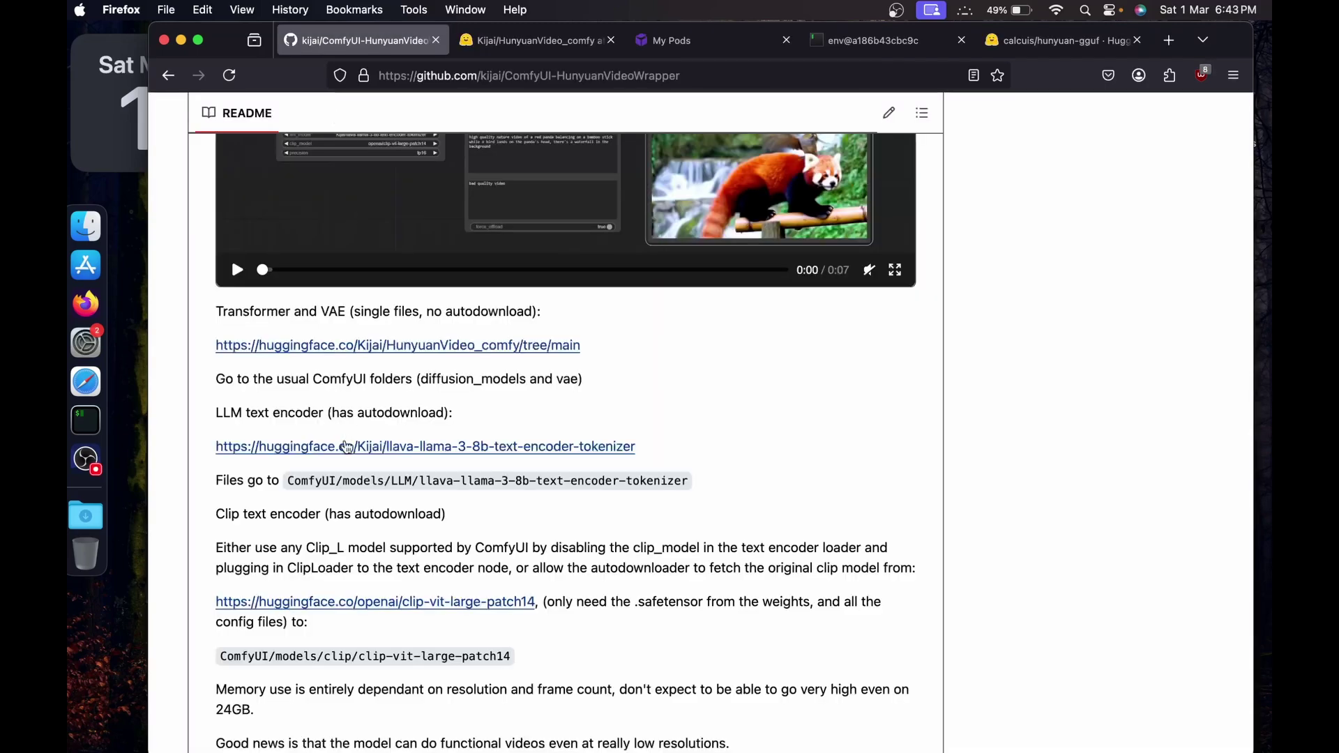
Highlight the README's Transformer, VAE and text-encoder notes, including the diffusion_models and vae folders.
{"action": "scroll", "coordinate": [344, 440], "scroll_direction": "up", "scroll_amount": 20}
{"action": "scroll", "coordinate": [344, 441], "scroll_direction": "down", "scroll_amount": 1}
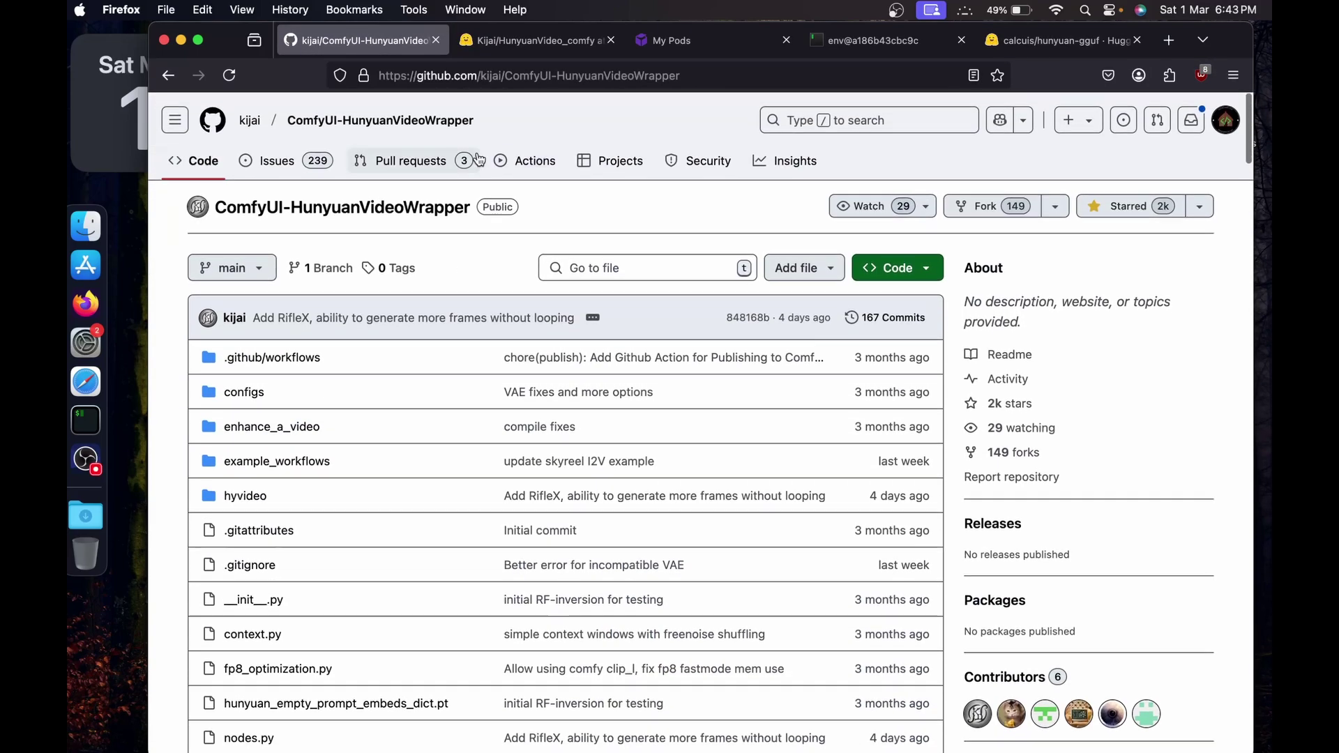
{"action": "scroll", "coordinate": [523, 207], "scroll_direction": "down", "scroll_amount": 20}
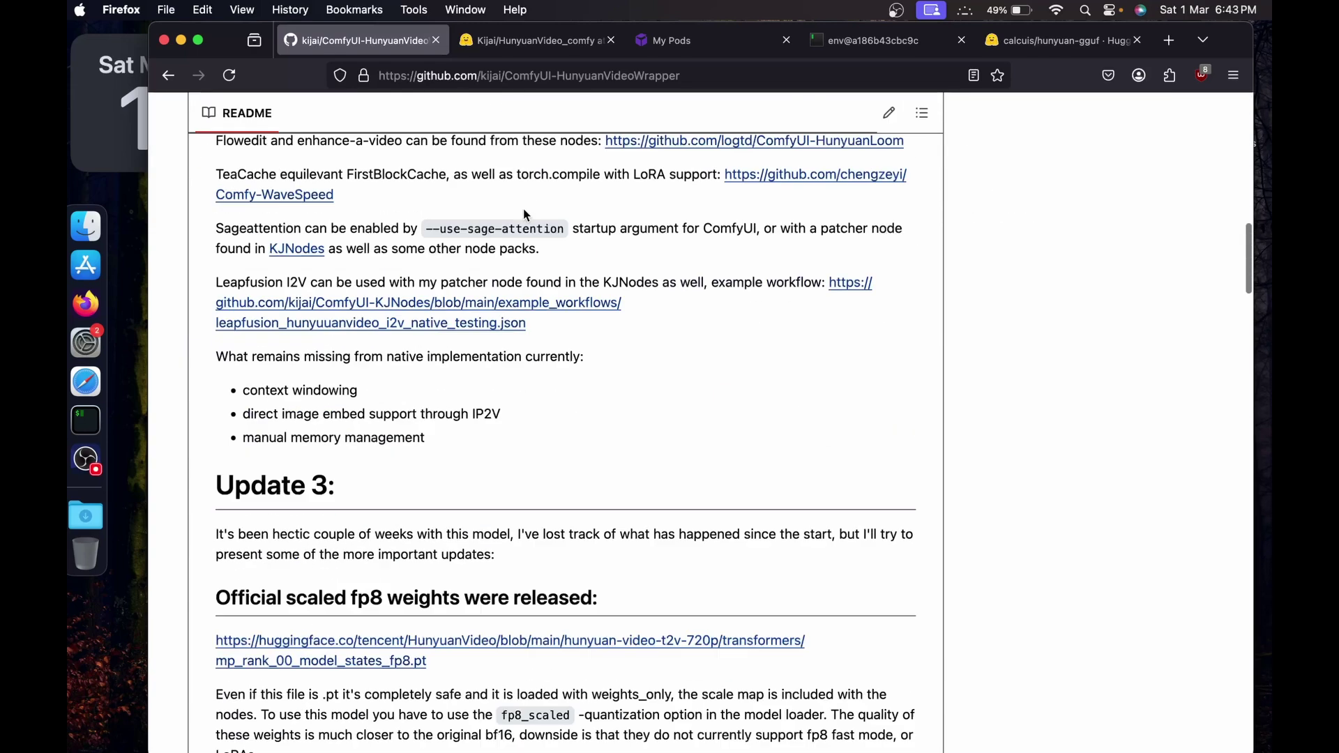
{"action": "scroll", "coordinate": [523, 207], "scroll_direction": "up", "scroll_amount": 3}
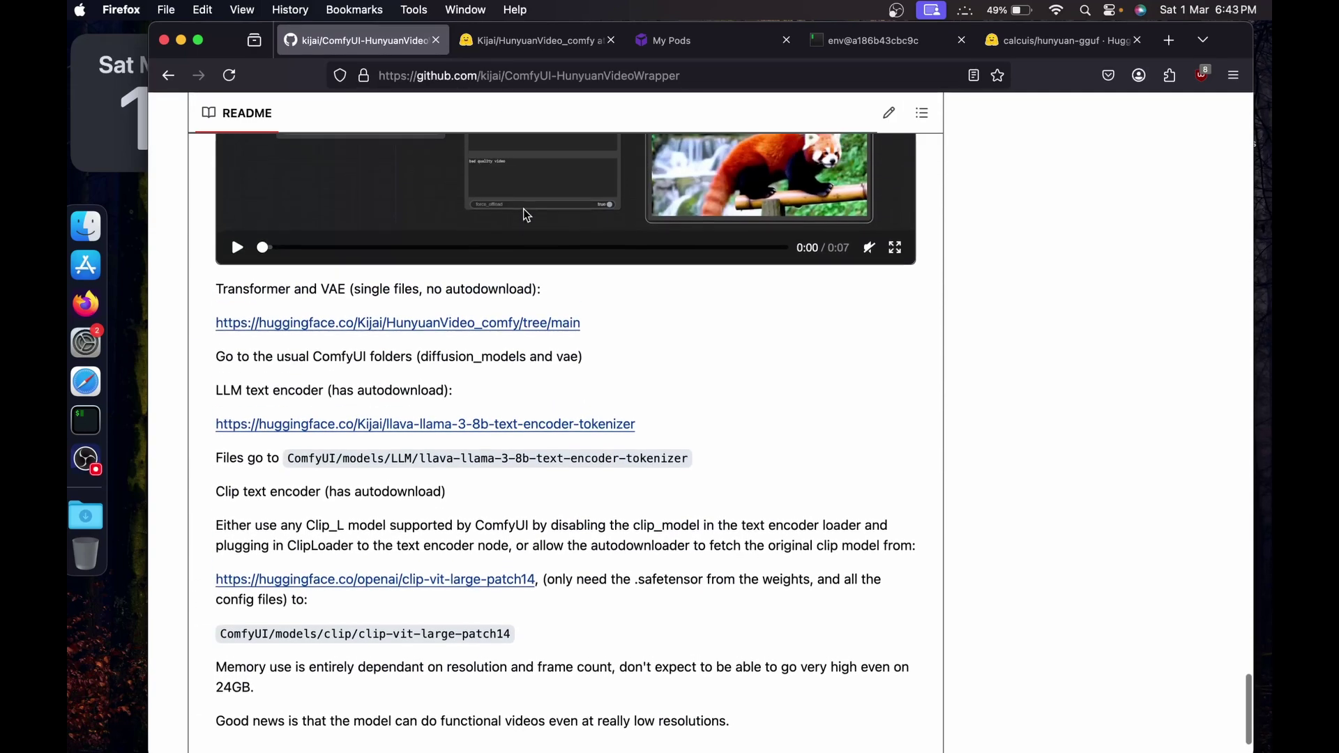
{"action": "left_click_drag", "start_coordinate": [214, 304], "coordinate": [541, 305]}
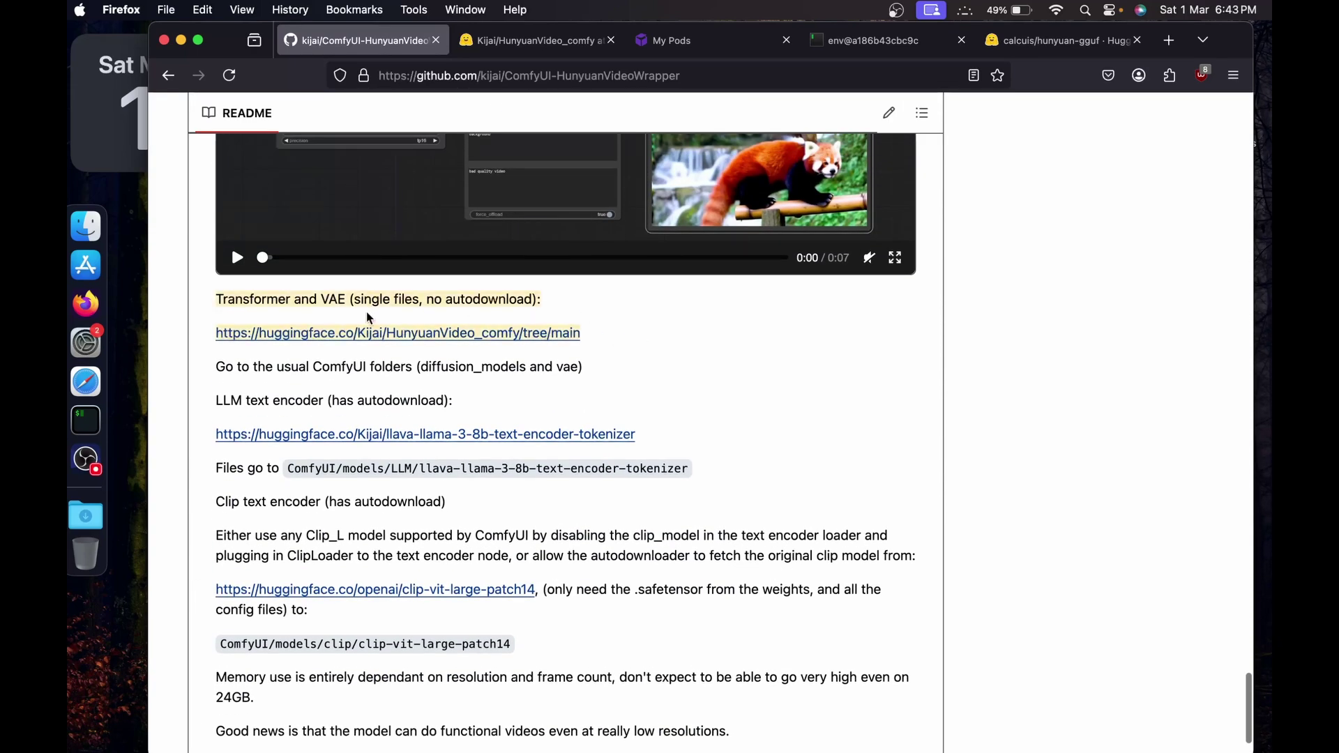
{"action": "left_click_drag", "start_coordinate": [272, 301], "coordinate": [353, 299]}
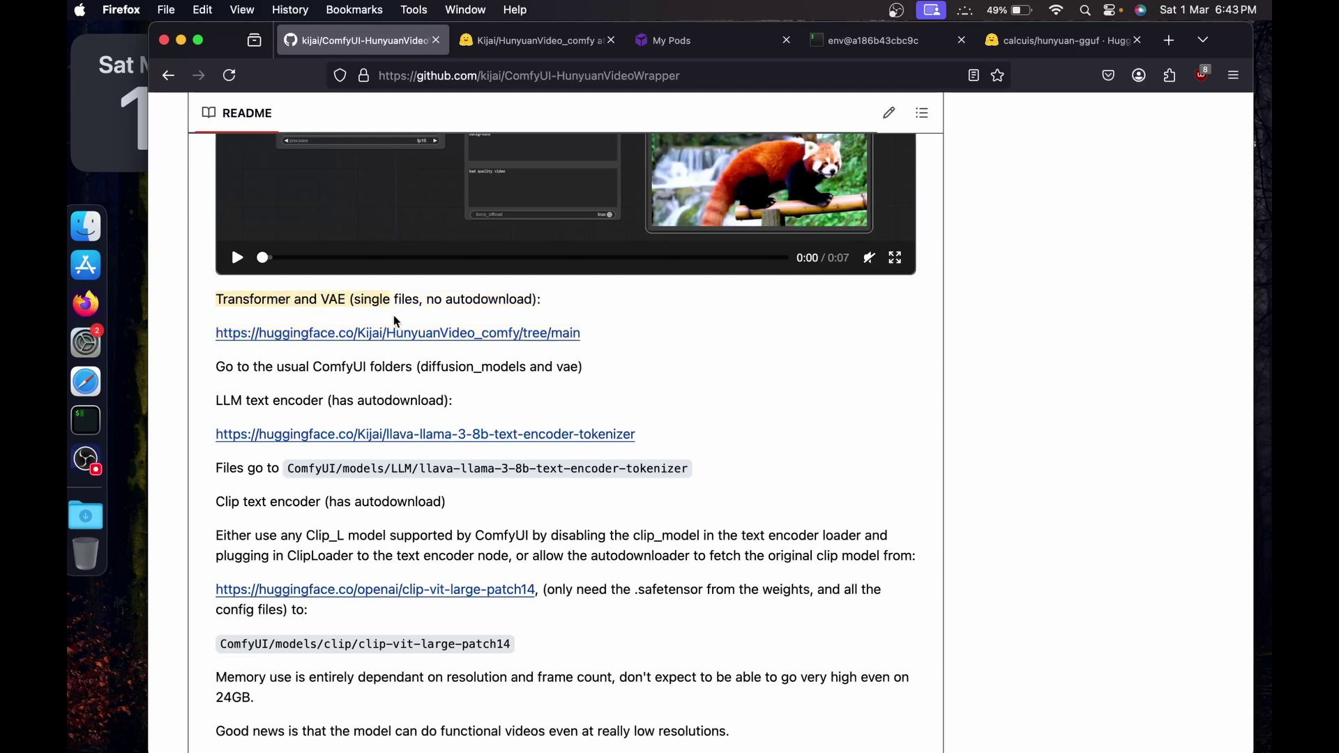
{"action": "left_click_drag", "start_coordinate": [214, 405], "coordinate": [450, 504]}
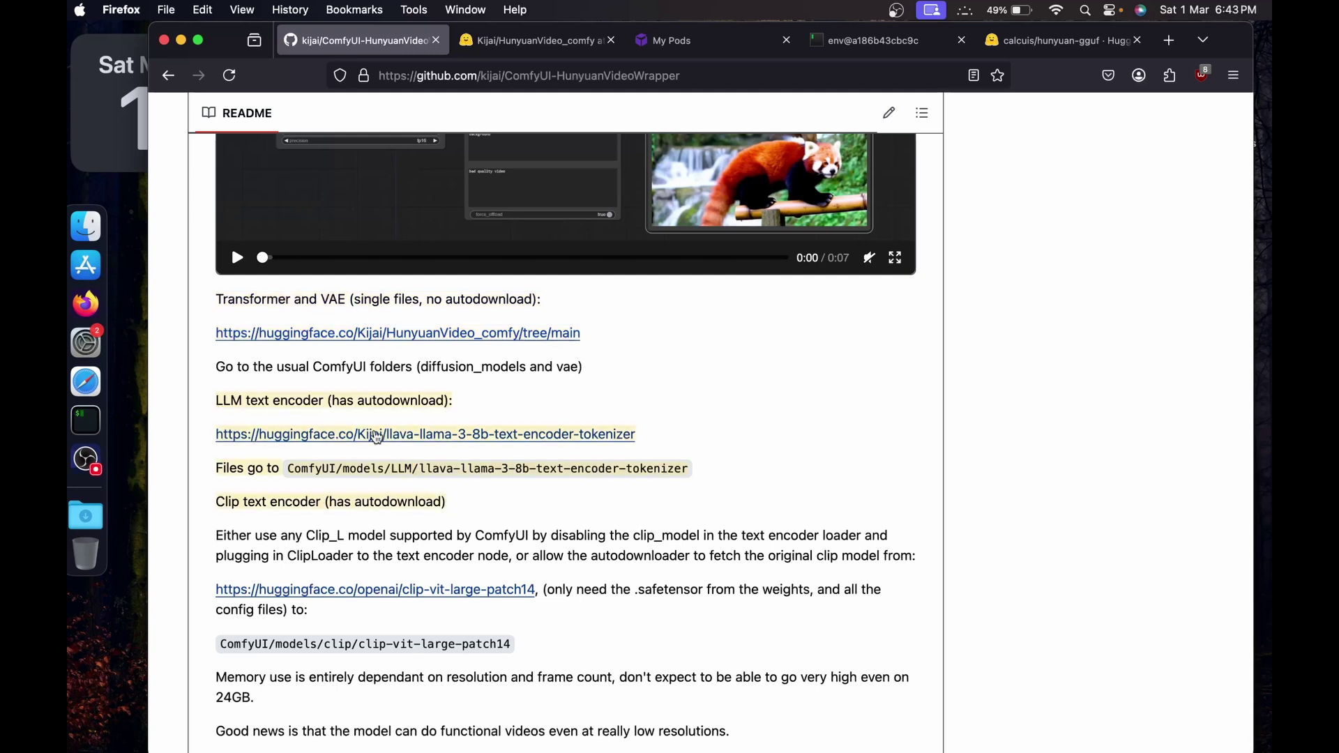
{"action": "double_click", "coordinate": [365, 403]}
{"action": "double_click", "coordinate": [381, 502]}
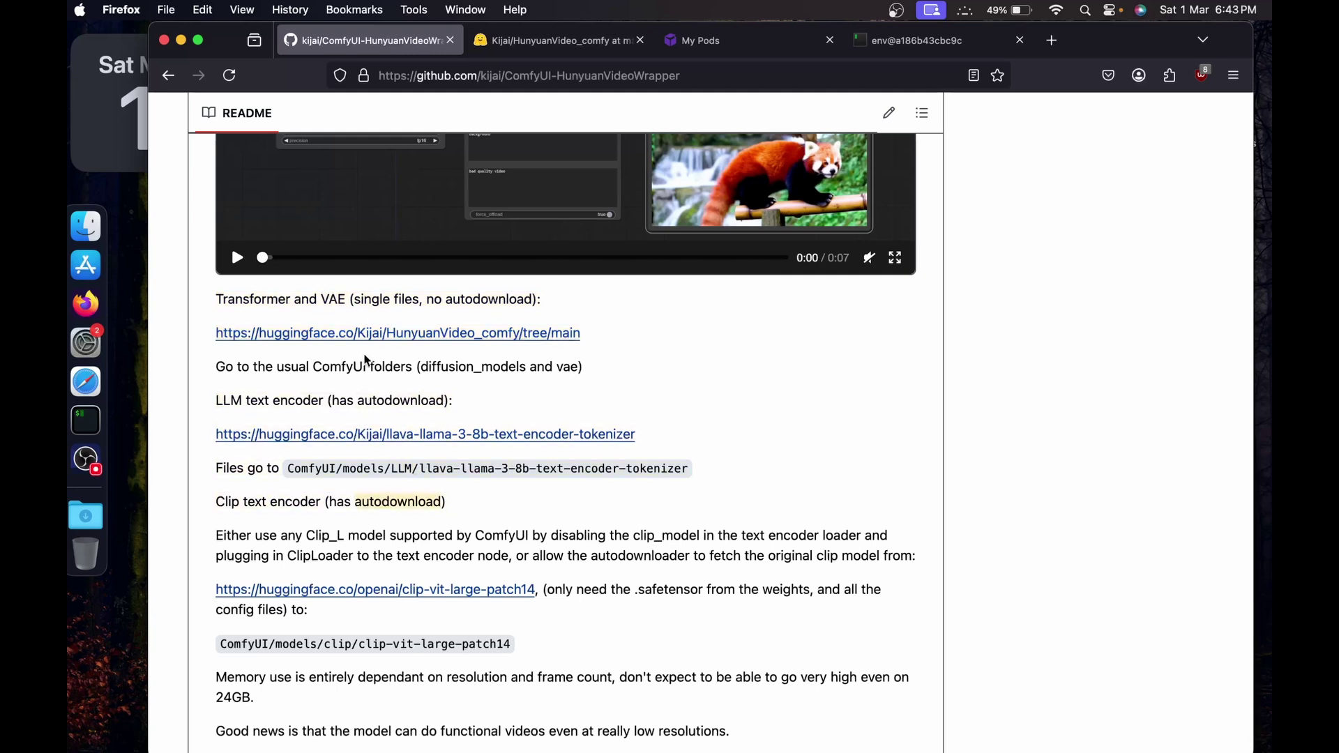
{"action": "left_click_drag", "start_coordinate": [424, 366], "coordinate": [574, 365]}
Open hunyuan_video_vae_bf16.safetensors in the HunyuanVideo_comfy files and copy its download link.
{"action": "left_click", "coordinate": [571, 365]}
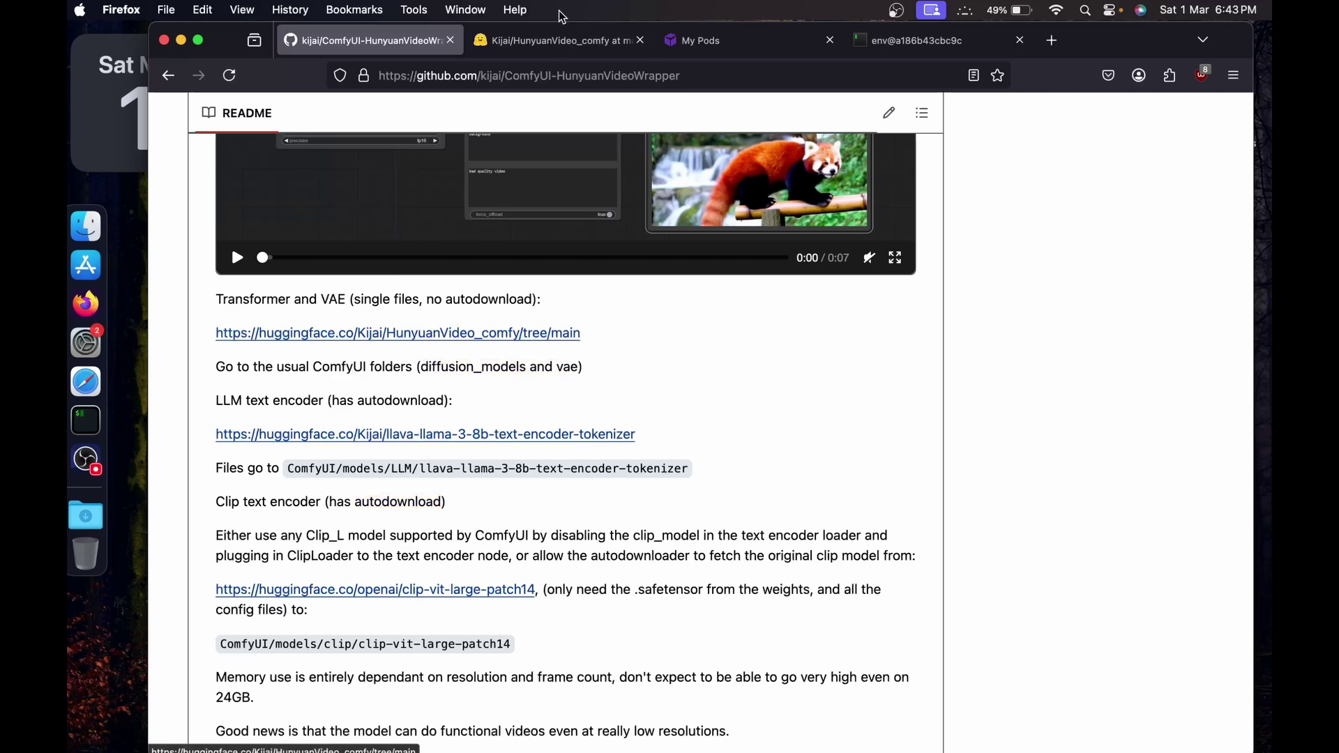
{"action": "left_click", "coordinate": [539, 38]}
{"action": "scroll", "coordinate": [335, 516], "scroll_direction": "down", "scroll_amount": 1}
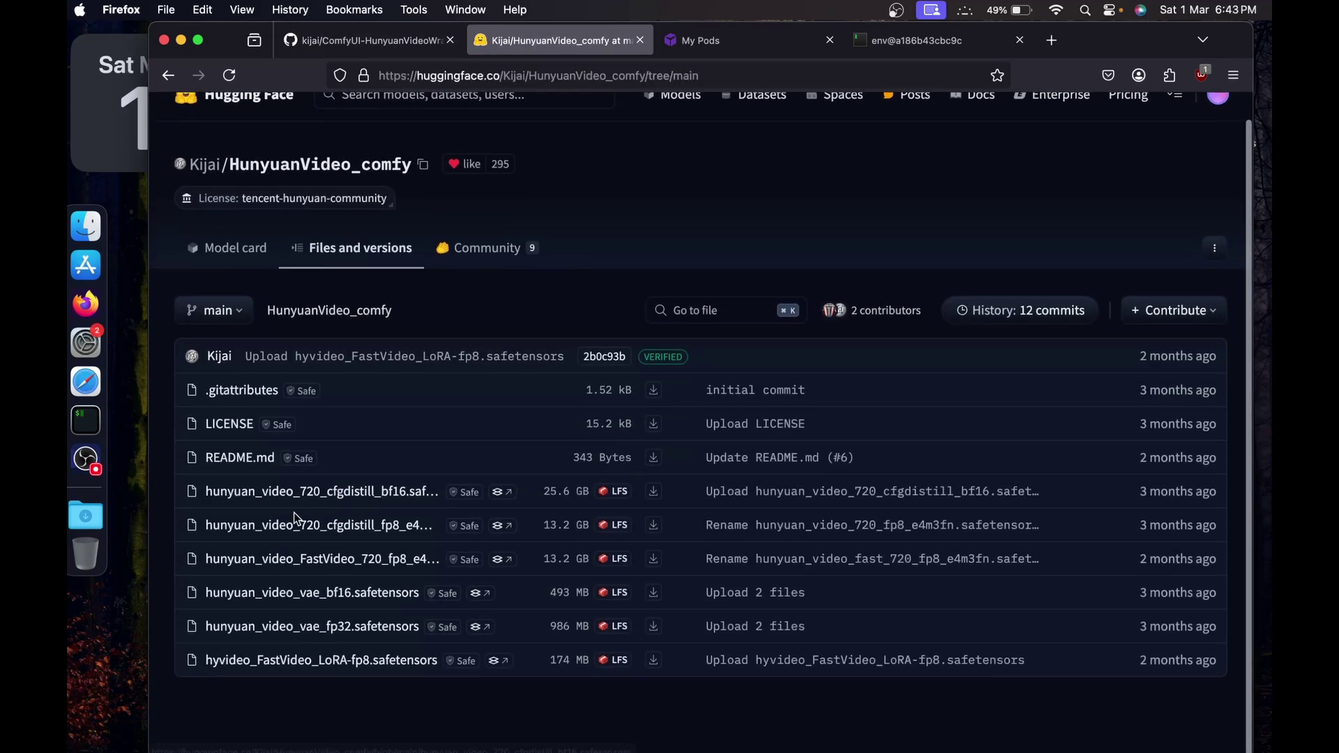
{"action": "left_click", "coordinate": [282, 600]}
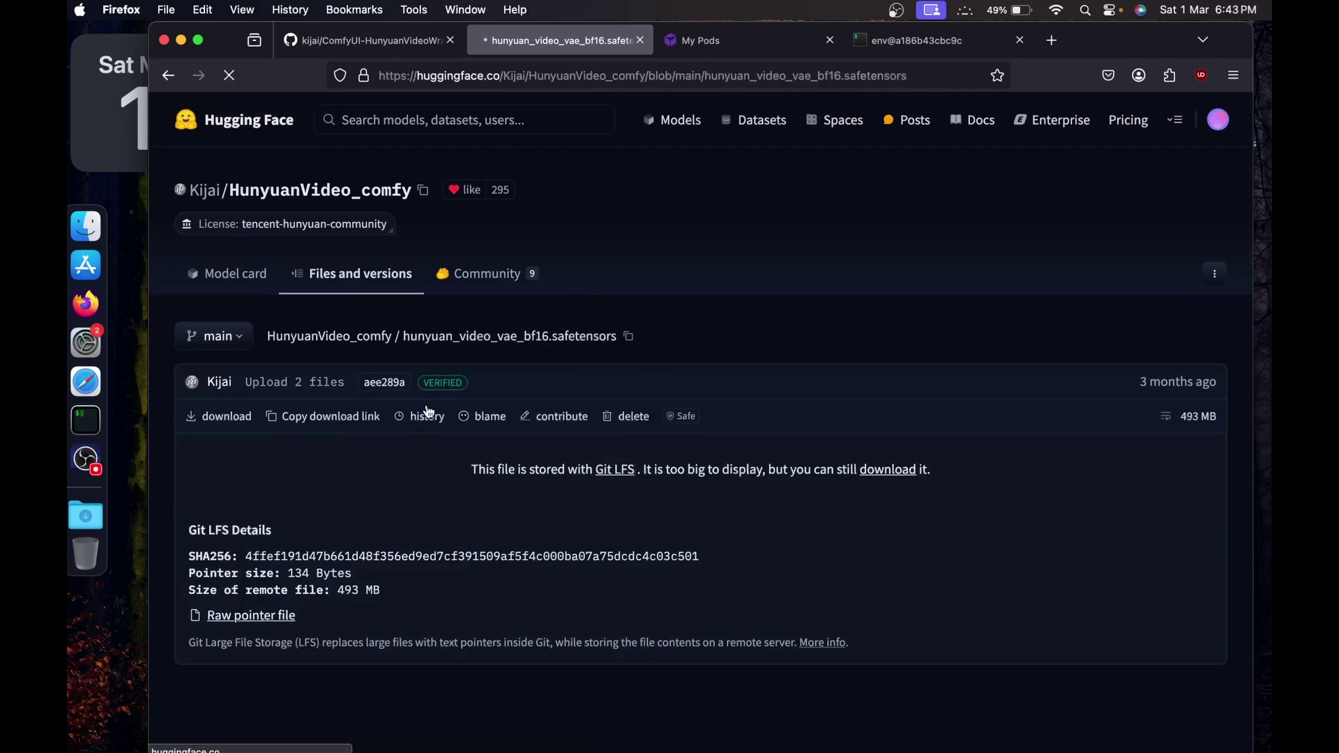
{"action": "left_click", "coordinate": [328, 416]}
Enter models/vae and wget the copied hunyuan_video_vae_bf16.safetensors link.
{"action": "left_click", "coordinate": [918, 40]}
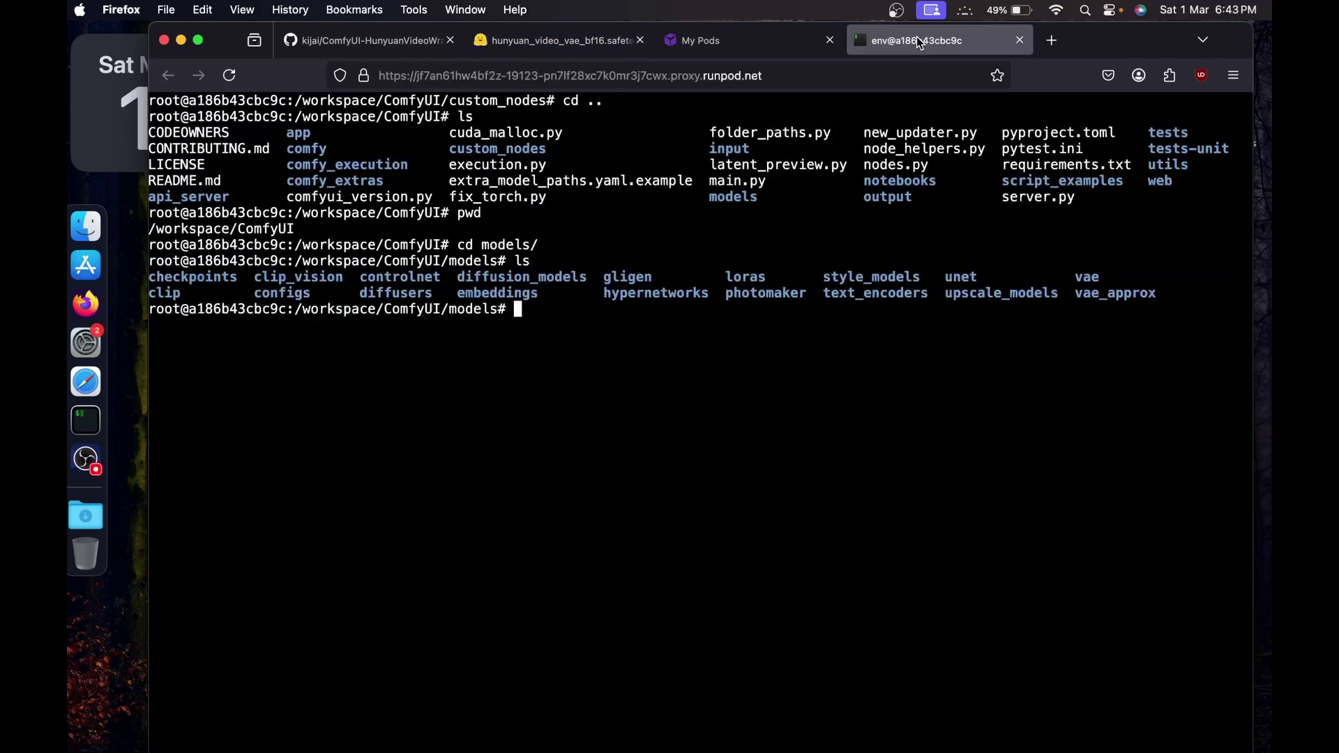
{"action": "type", "text": "cd vae"}
{"action": "key", "text": "Return"}
{"action": "type", "text": "wget"}
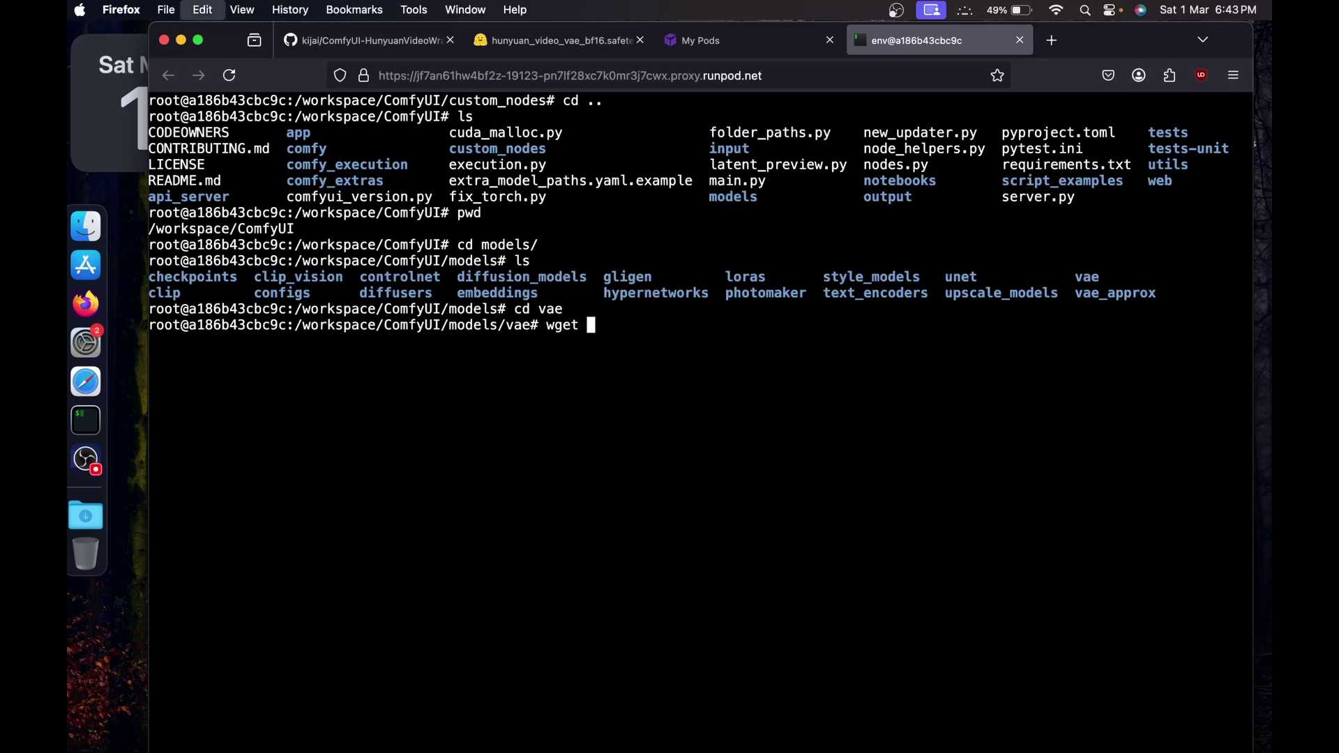
{"action": "key", "text": "super+v"}
{"action": "key", "text": "Return"}
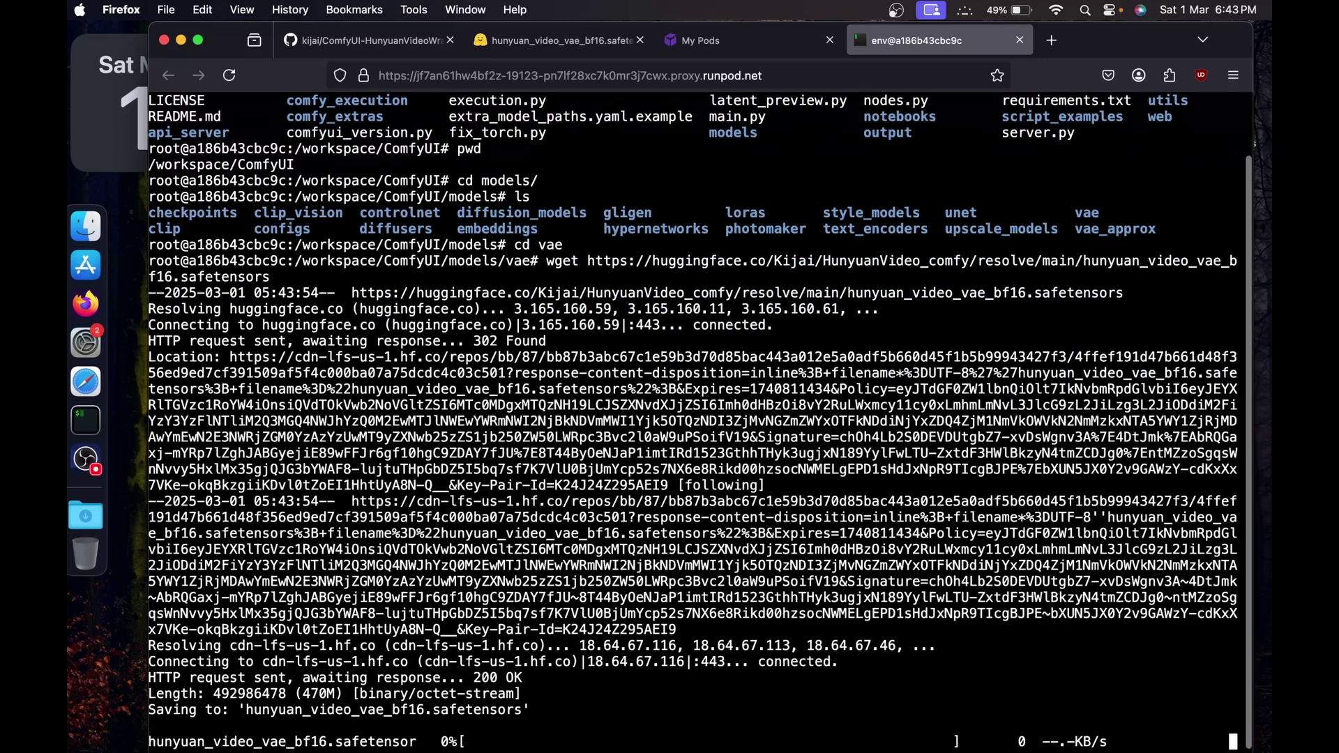
Open hunyuan_video_720_cfgdistill_bf16.safetensors from the repository's file list and copy its download link.
{"action": "left_click", "coordinate": [530, 40]}
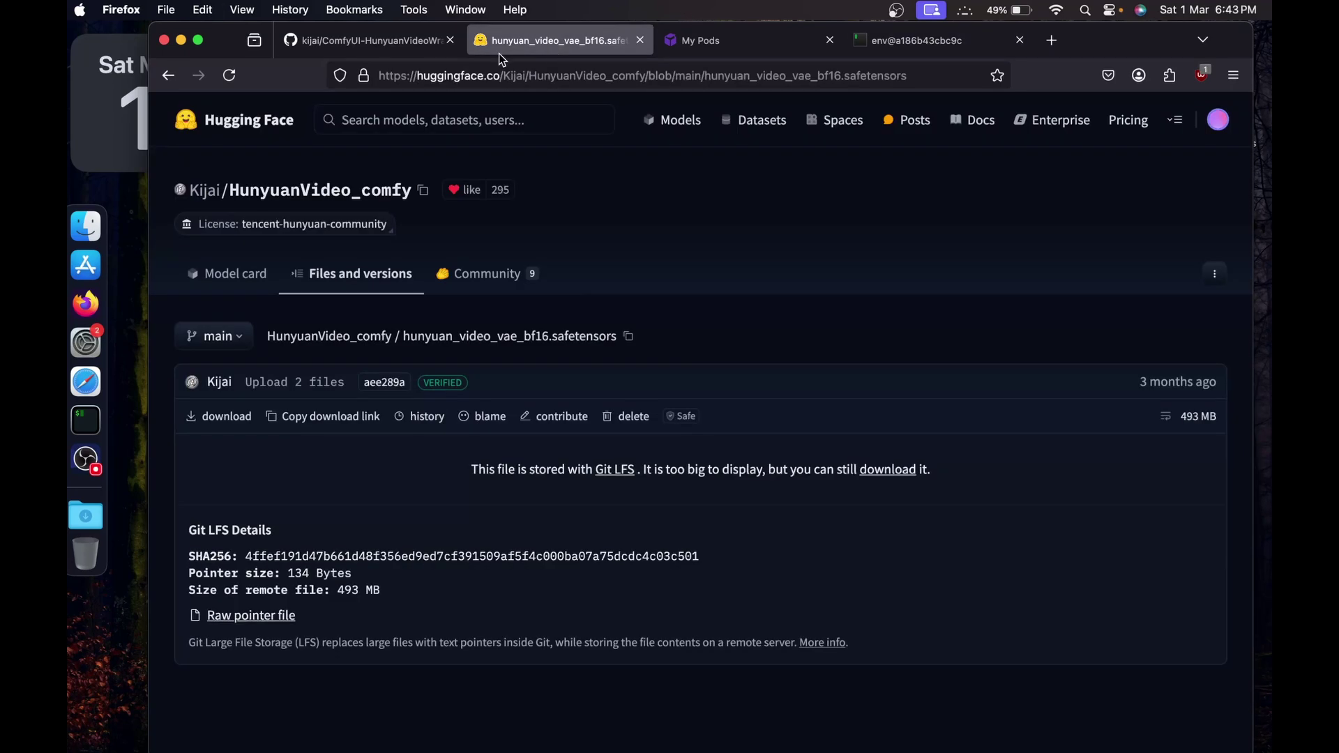
{"action": "left_click", "coordinate": [337, 274]}
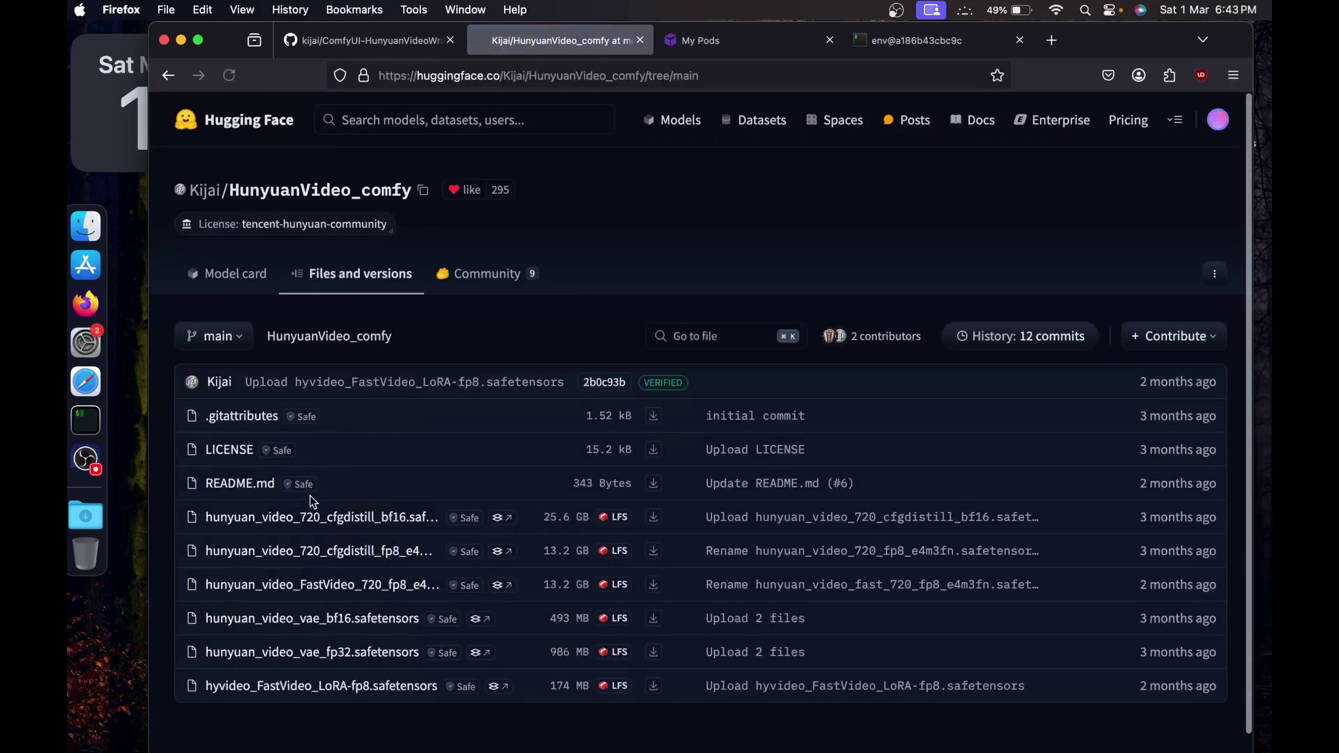
{"action": "scroll", "coordinate": [310, 495], "scroll_direction": "down", "scroll_amount": 1}
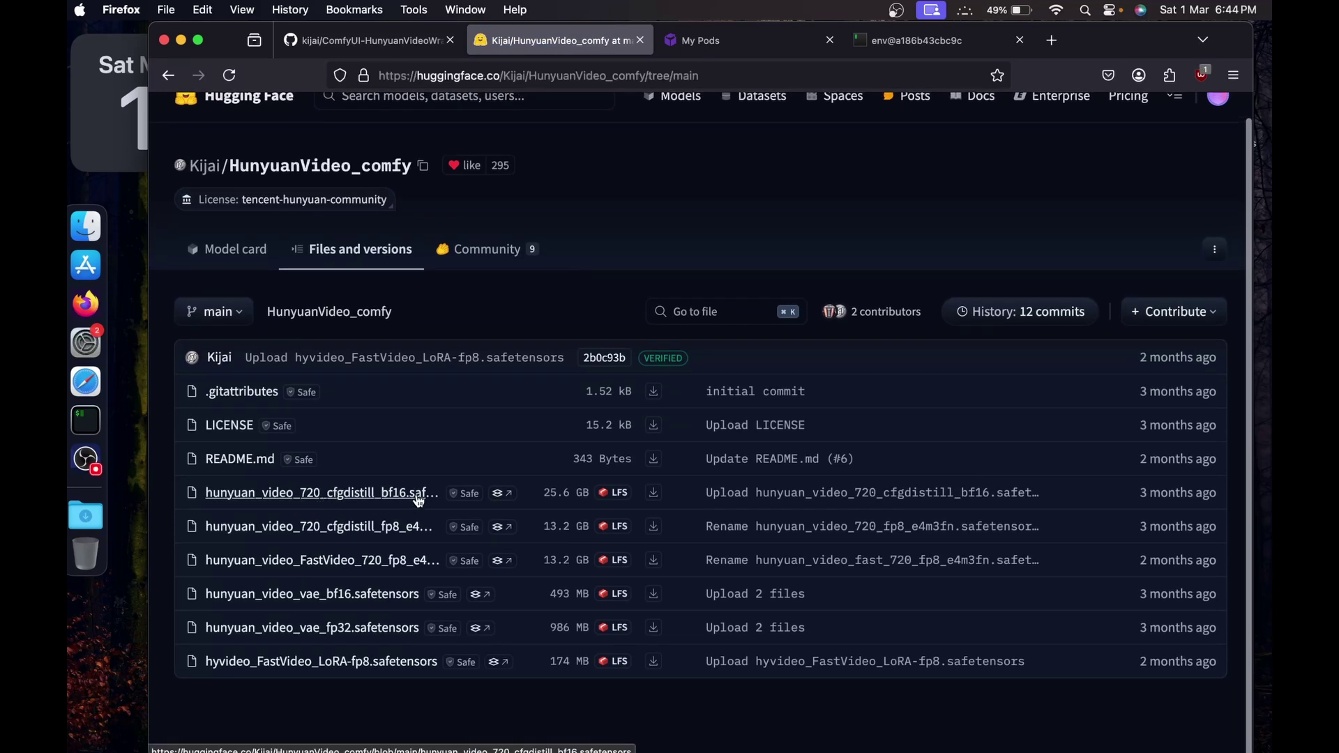
{"action": "scroll", "coordinate": [417, 499], "scroll_direction": "up", "scroll_amount": 1}
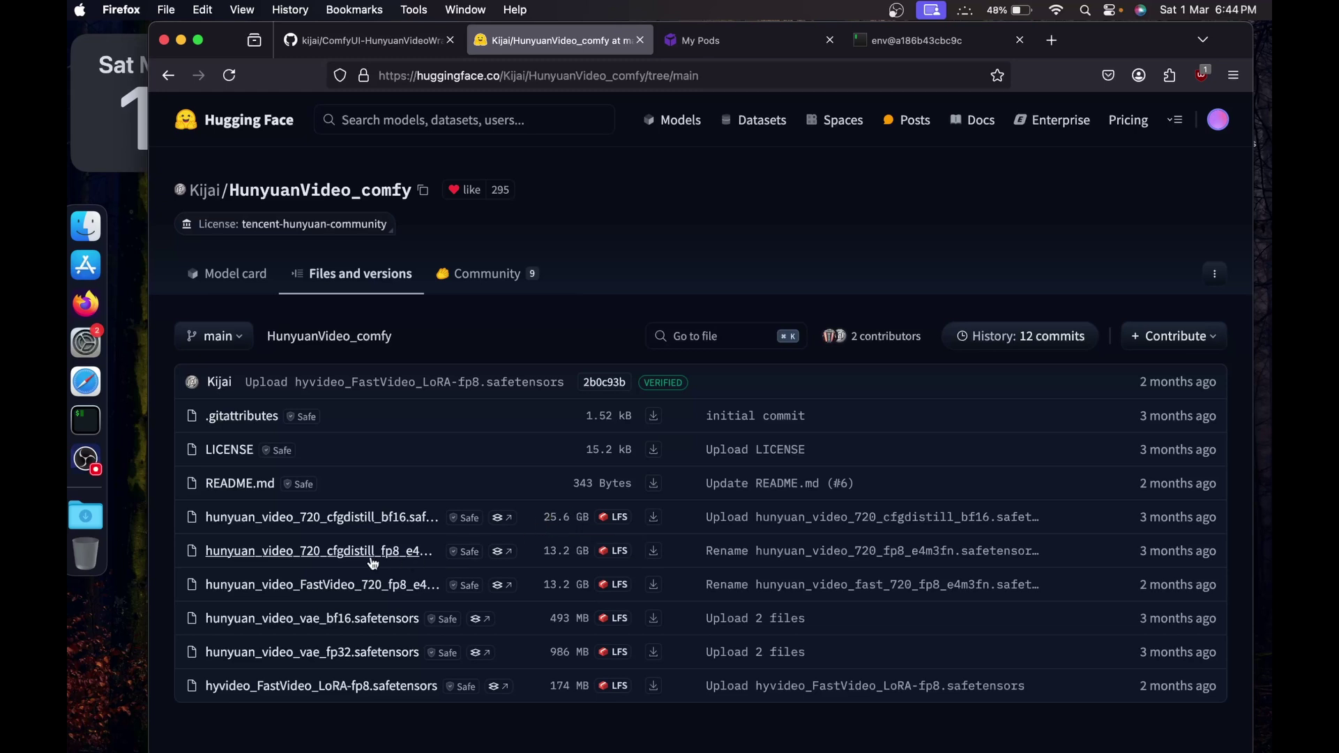
{"action": "left_click", "coordinate": [378, 524]}
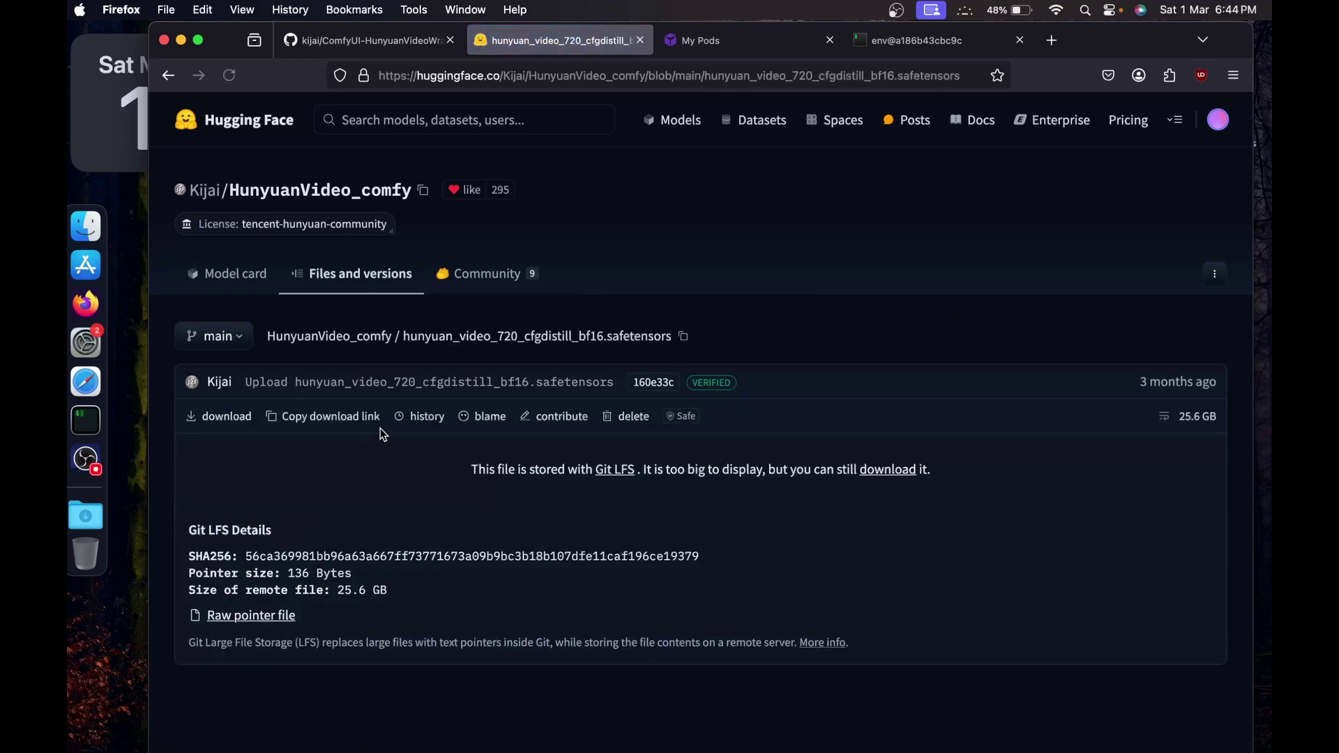
{"action": "left_click", "coordinate": [344, 417]}
{"action": "left_click", "coordinate": [395, 41]}
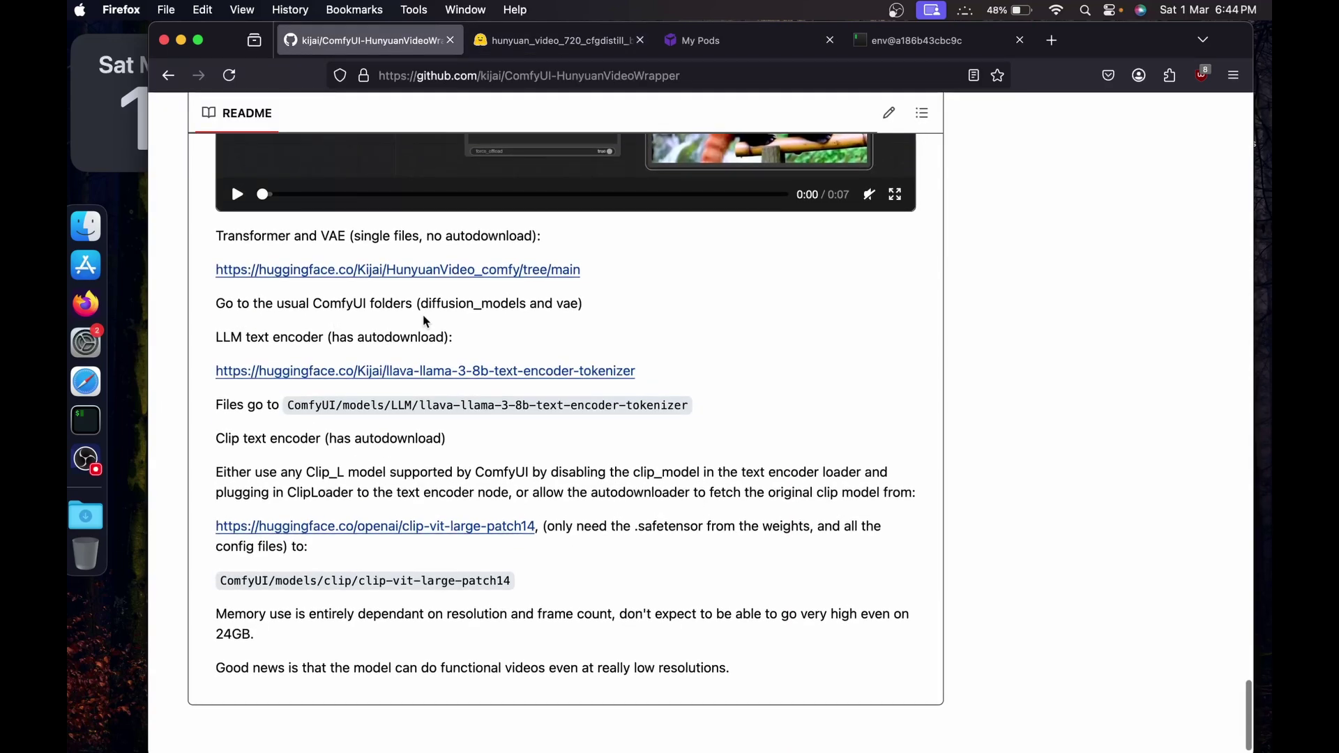
{"action": "left_click", "coordinate": [921, 41]}
Clear the terminal and list the vae folder to confirm the VAE file is there.
{"action": "type", "text": "clear"}
{"action": "key", "text": "Return"}
{"action": "type", "text": "ls"}
{"action": "key", "text": "Return"}
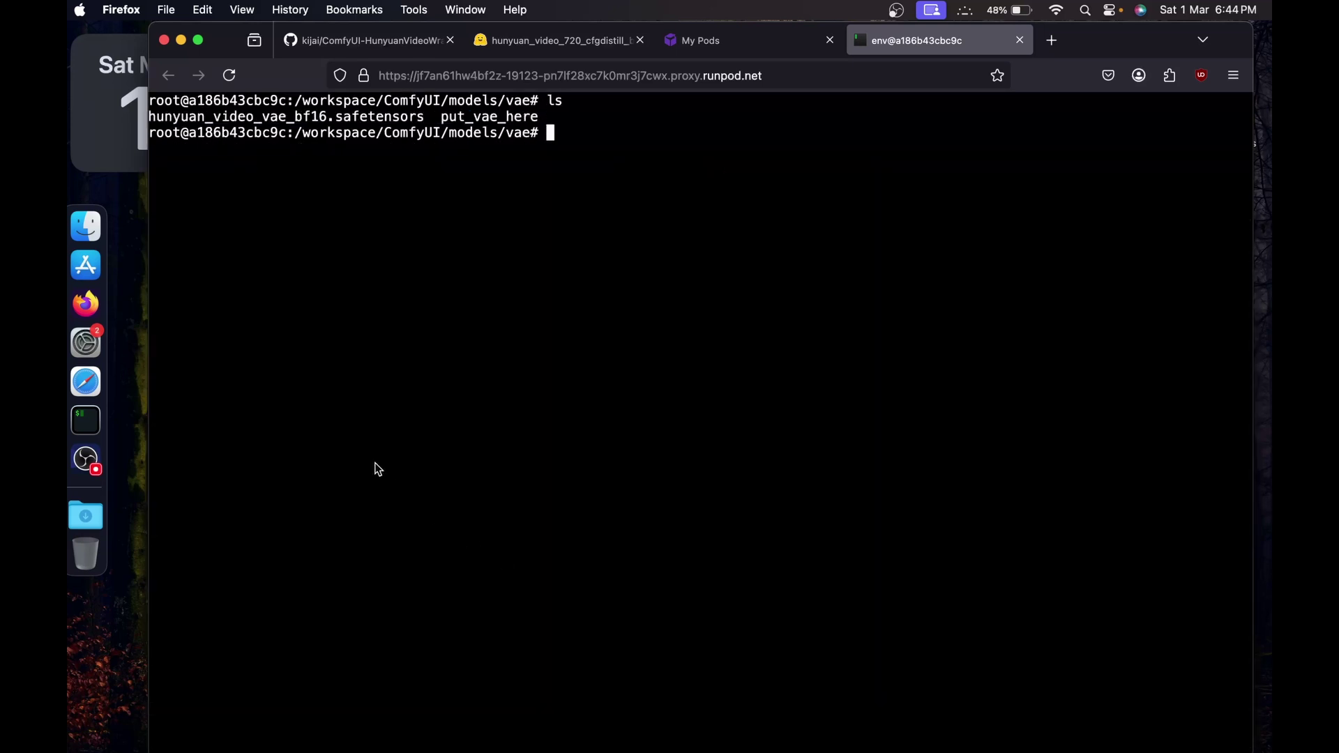
{"action": "left_click_drag", "start_coordinate": [425, 117], "coordinate": [214, 117]}
{"action": "left_click", "coordinate": [430, 209]}
Move up to models and enter the diffusion_models folder.
{"action": "type", "text": "cd .."}
{"action": "key", "text": "Return"}
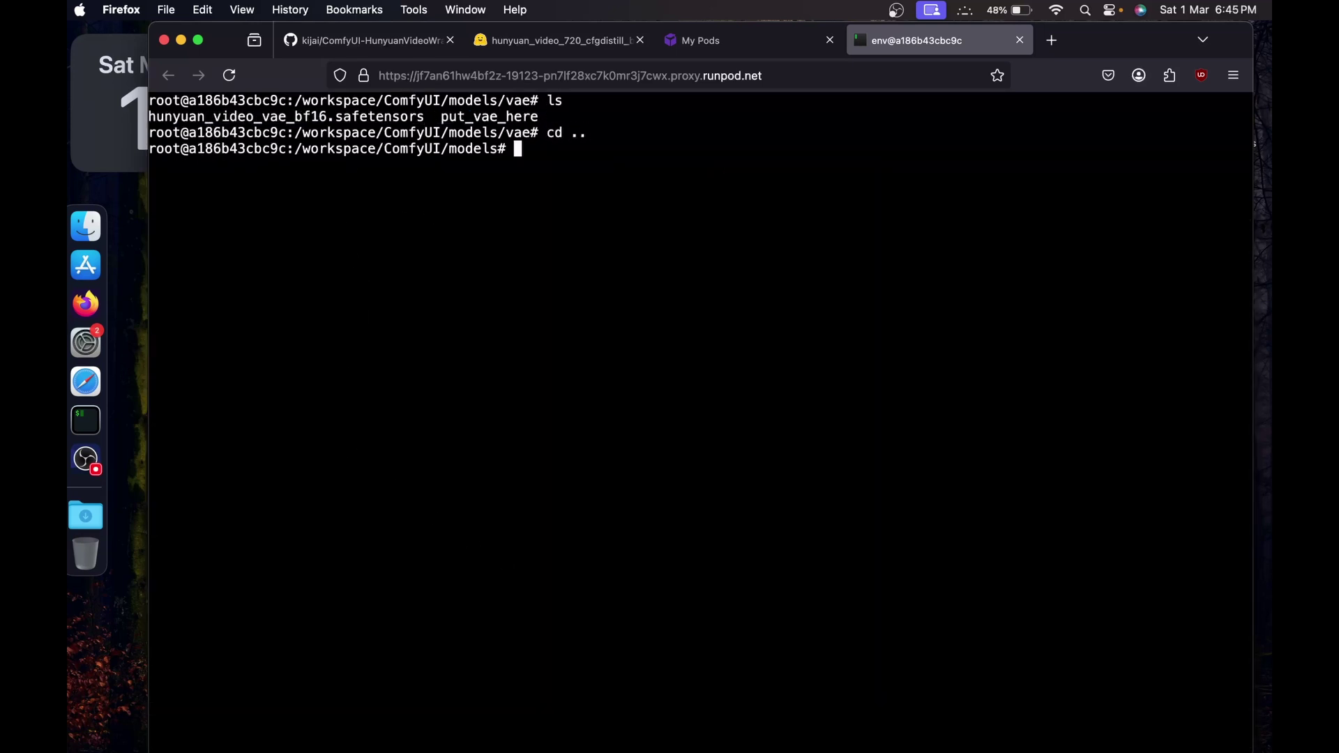
{"action": "type", "text": "ls"}
{"action": "key", "text": "Return"}
{"action": "double_click", "coordinate": [482, 170]}
{"action": "left_click", "coordinate": [565, 204]}
{"action": "type", "text": "cd diffusio"}
{"action": "key", "text": "Tab"}
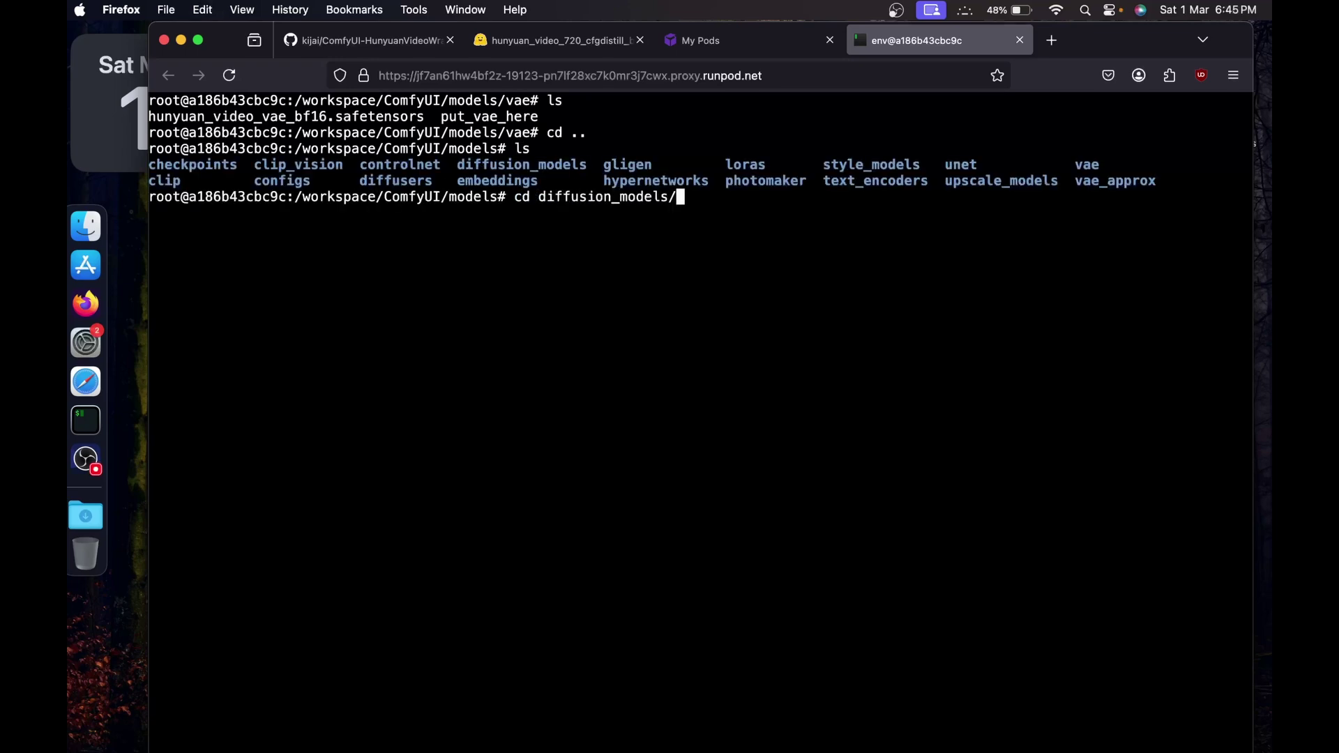
{"action": "key", "text": "Return"}
Download hunyuan_video_720_cfgdistill_bf16.safetensors with wget using the re-copied Hugging Face link.
{"action": "type", "text": "wget"}
{"action": "key", "text": "super+v"}
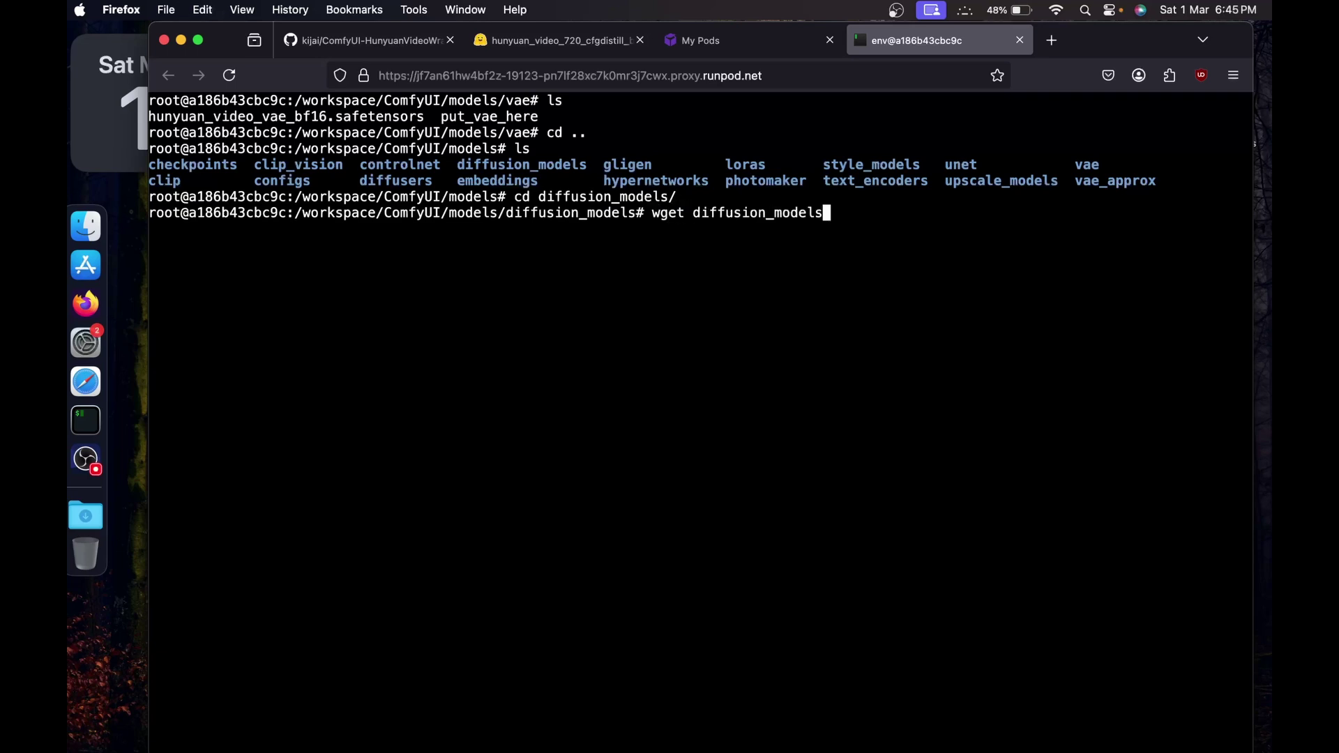
{"action": "key", "text": "BackSpace"}
{"action": "key", "text": "BackSpace"}
{"action": "key", "text": "BackSpace"}
{"action": "key", "text": "BackSpace"}
{"action": "key", "text": "BackSpace"}
{"action": "key", "text": "BackSpace"}
{"action": "key", "text": "BackSpace"}
{"action": "key", "text": "BackSpace"}
{"action": "key", "text": "BackSpace"}
{"action": "key", "text": "BackSpace"}
{"action": "key", "text": "BackSpace"}
{"action": "key", "text": "BackSpace"}
{"action": "key", "text": "BackSpace"}
{"action": "key", "text": "BackSpace"}
{"action": "key", "text": "BackSpace"}
{"action": "key", "text": "BackSpace"}
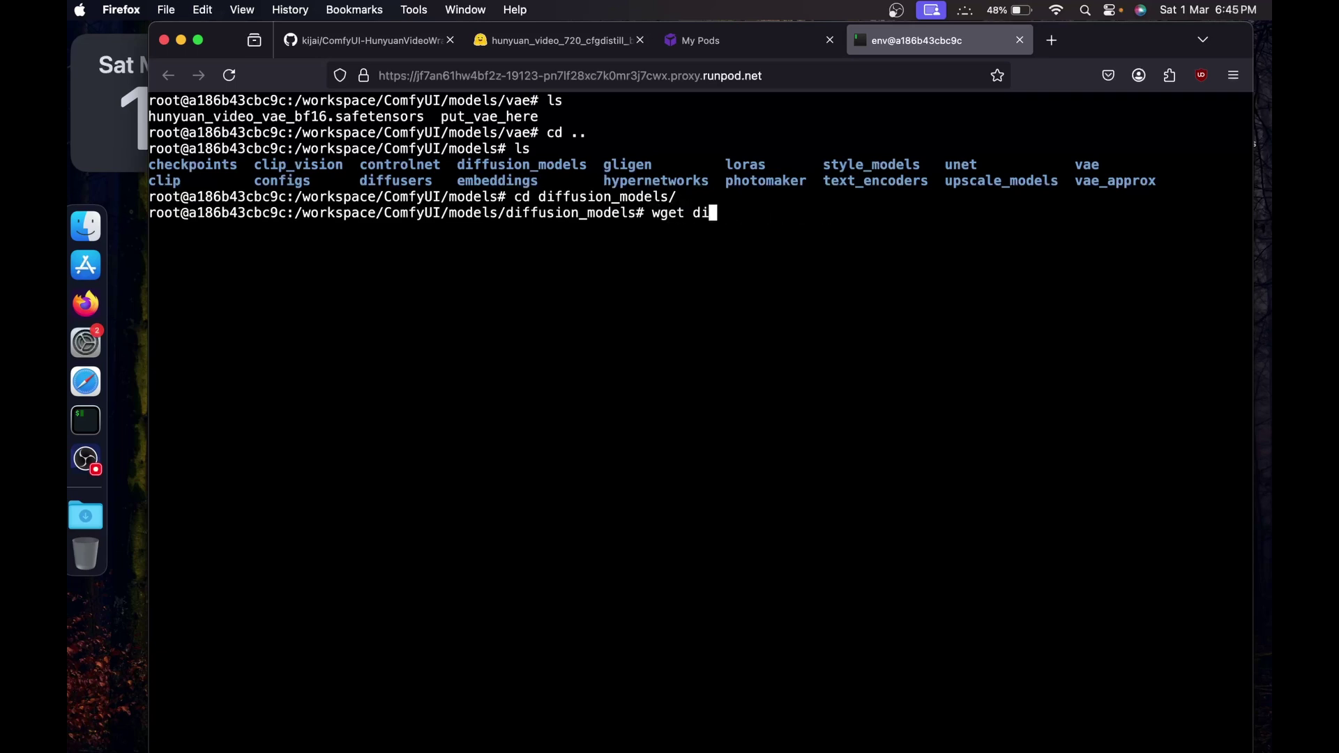
{"action": "left_click", "coordinate": [557, 39]}
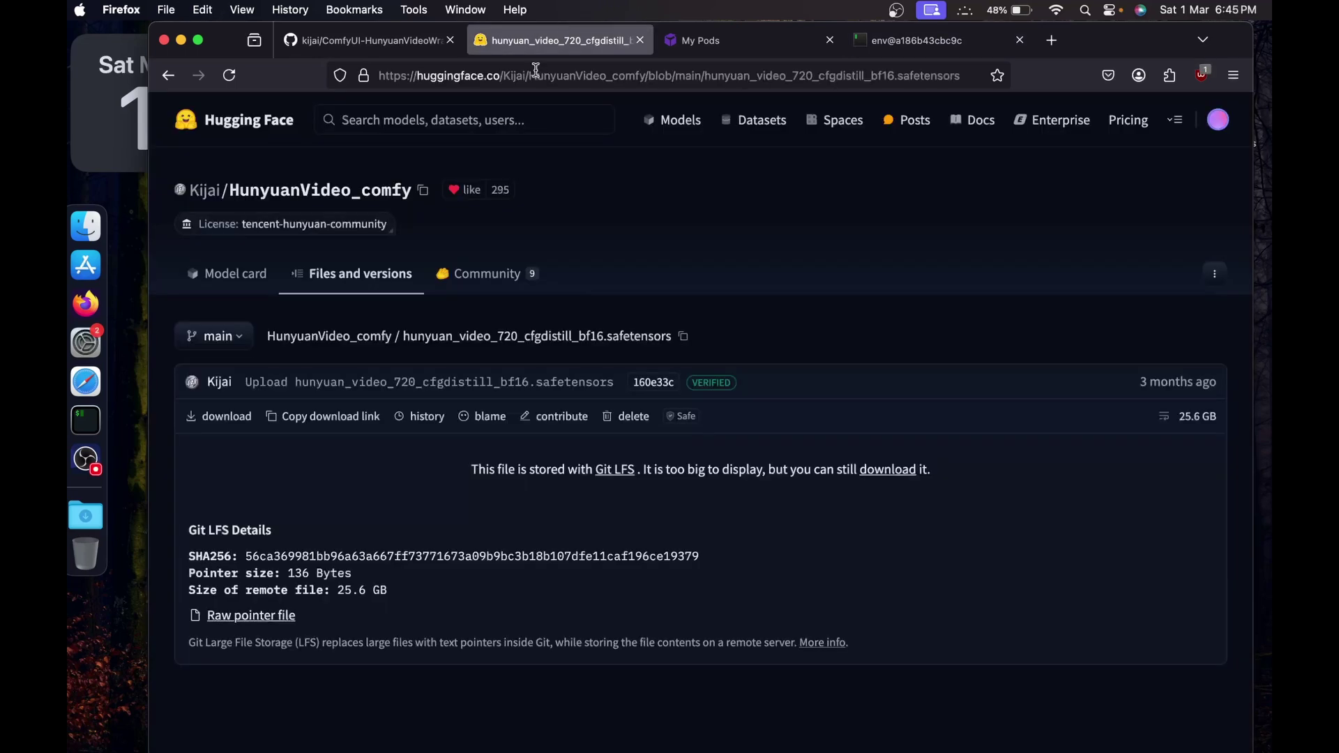
{"action": "left_click", "coordinate": [369, 422]}
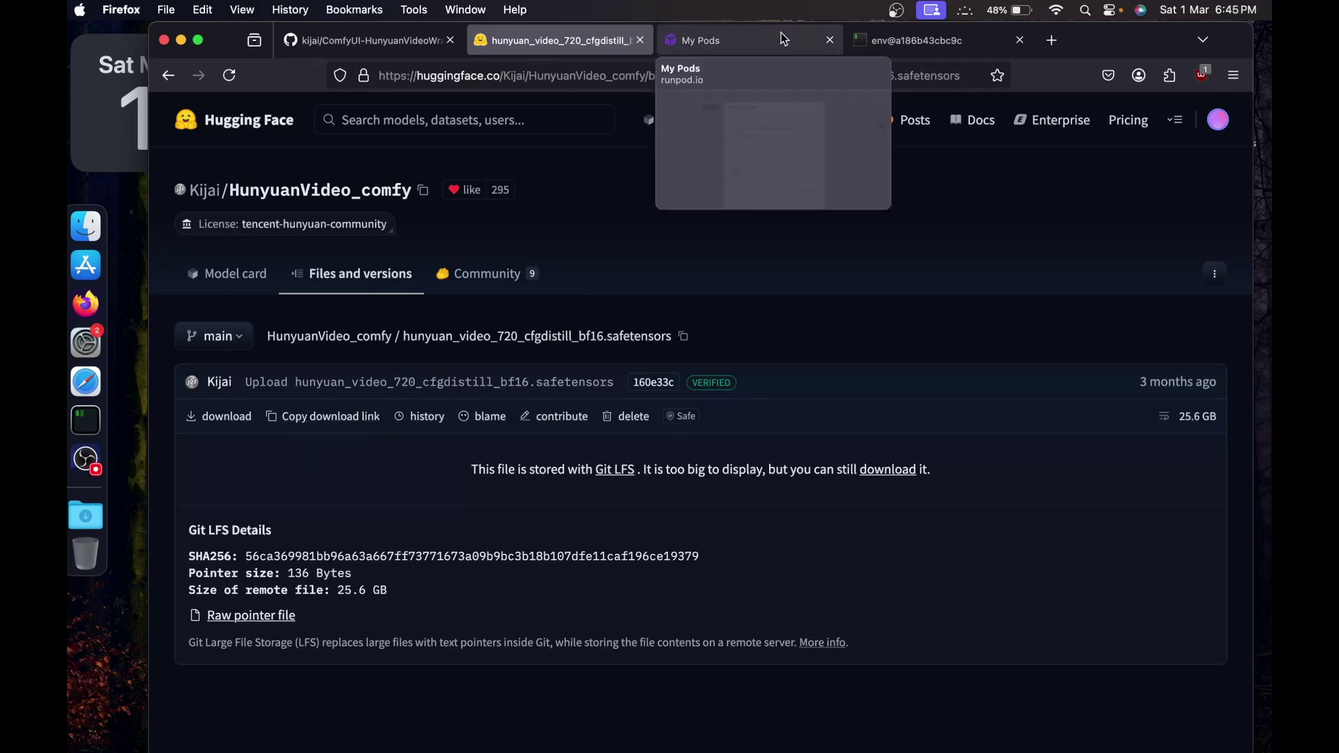
{"action": "left_click", "coordinate": [918, 40]}
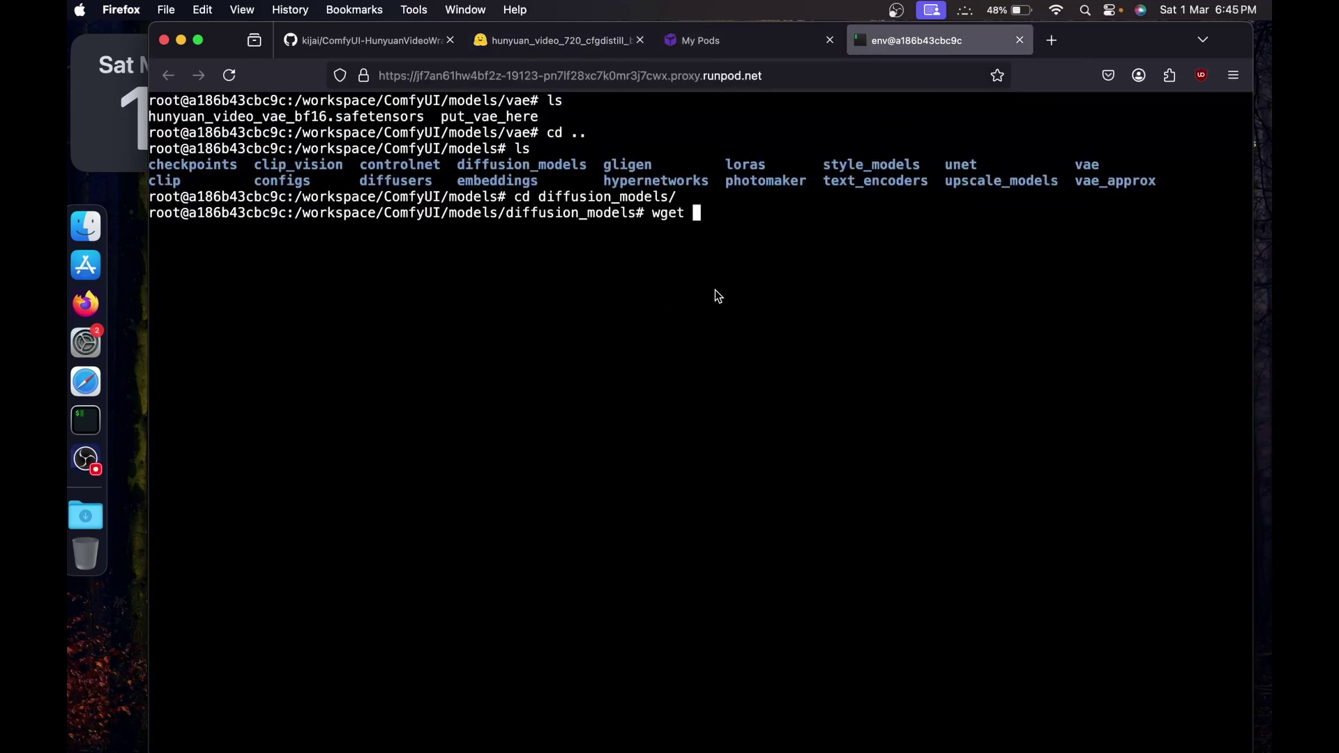
{"action": "key", "text": "super+v"}
{"action": "key", "text": "Return"}
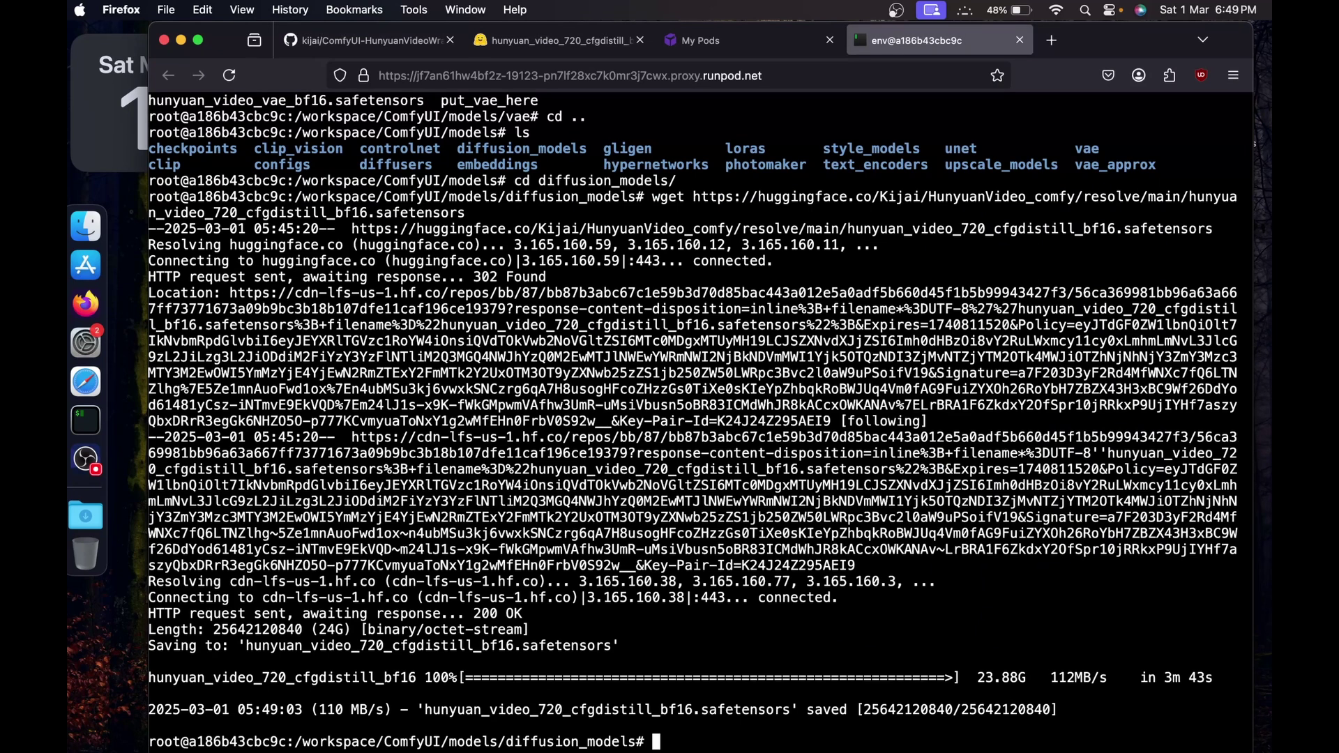
Clear the terminal and move up two folders with cd .. to /workspace/ComfyUI.
{"action": "type", "text": "cl"}
{"action": "type", "text": "ear"}
{"action": "key", "text": "Return"}
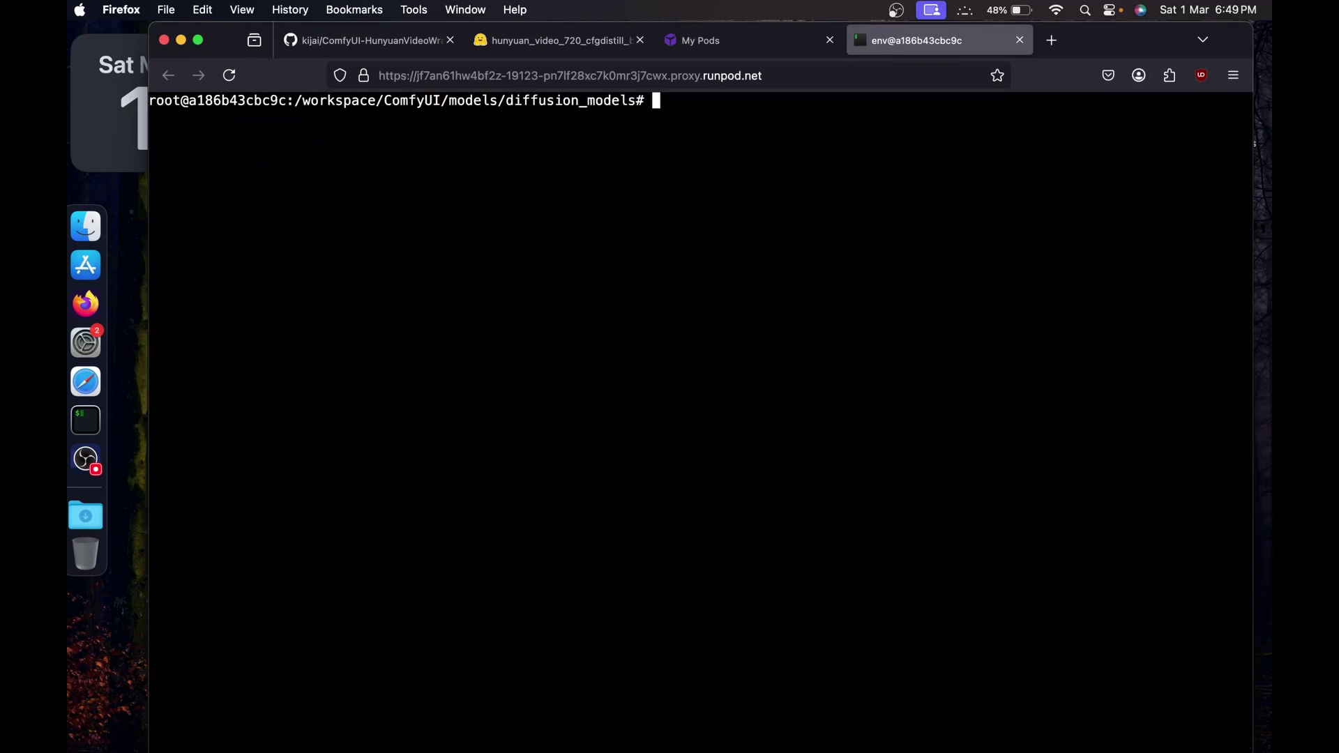
{"action": "type", "text": "cd .."}
{"action": "key", "text": "Return"}
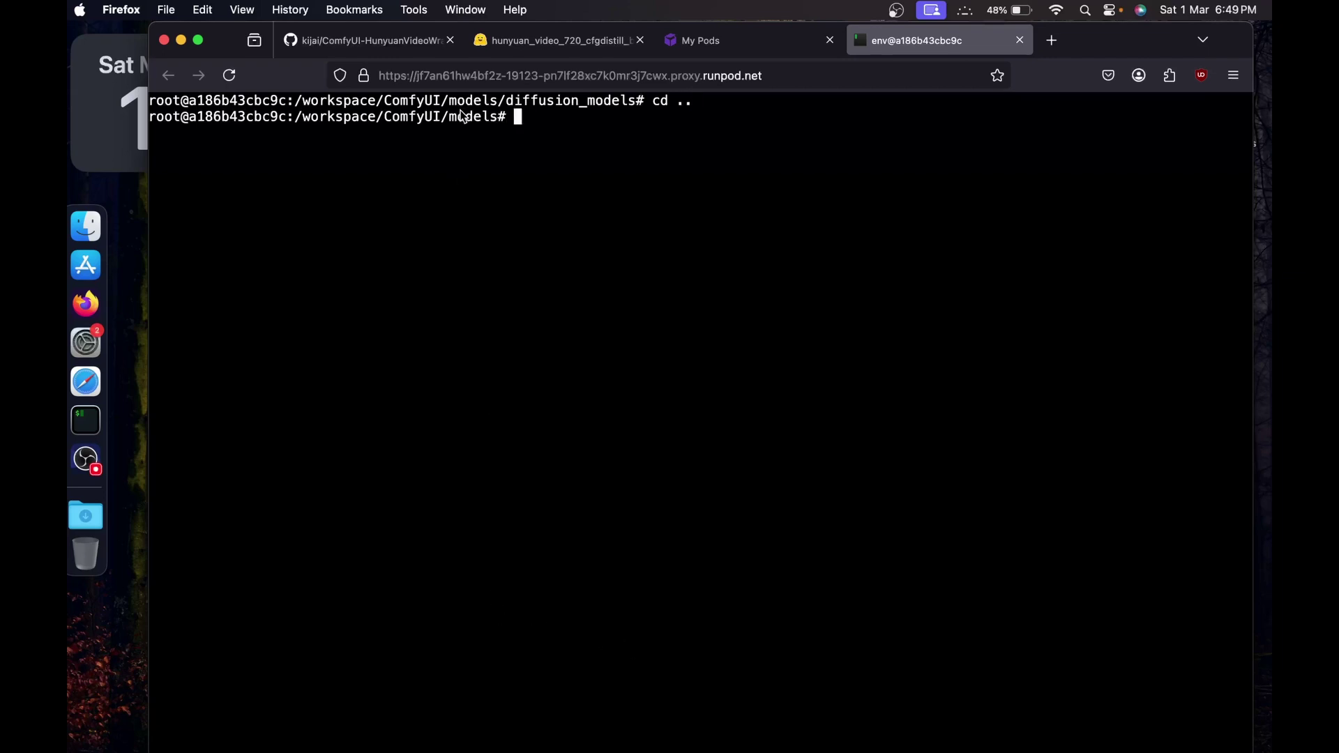
{"action": "type", "text": "cd .."}
{"action": "key", "text": "Return"}
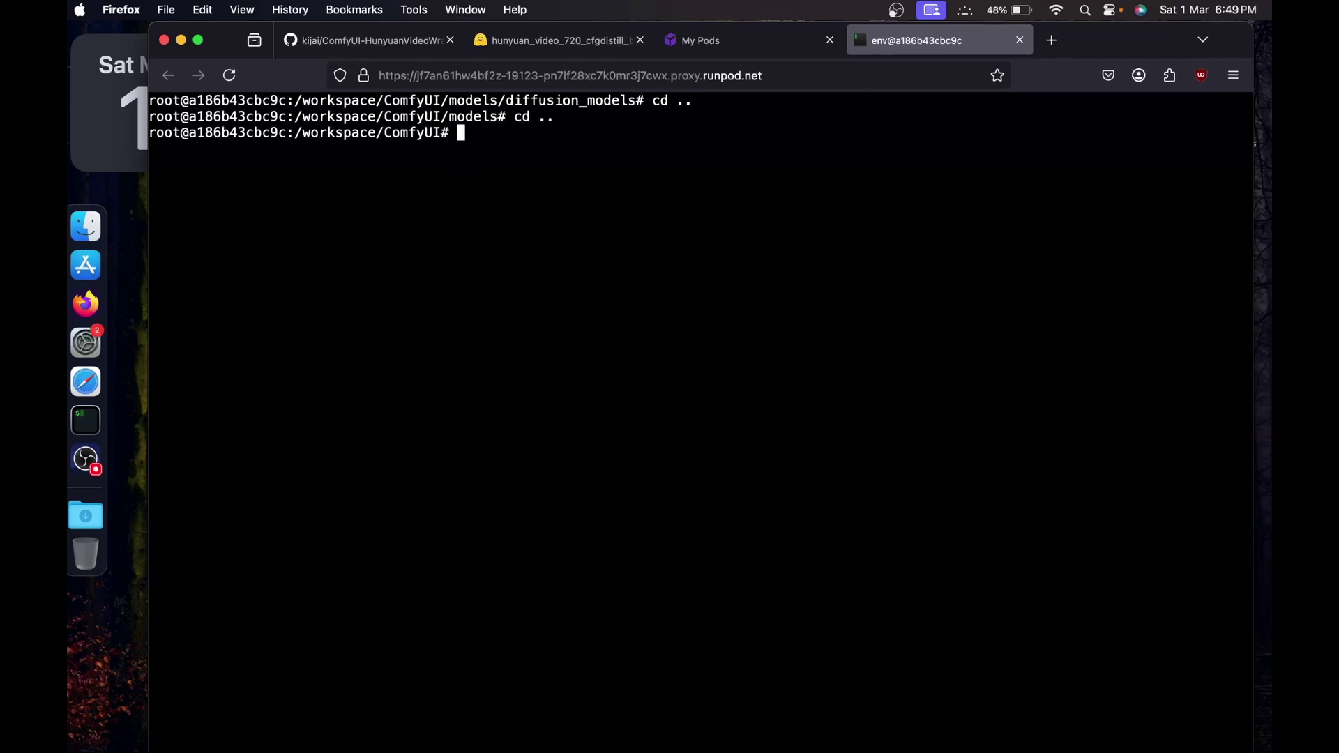
{"action": "triple_click", "coordinate": [413, 132]}
List the ComfyUI folder, run pip install -r requirements.txt, then clear the screen.
{"action": "type", "text": "clear"}
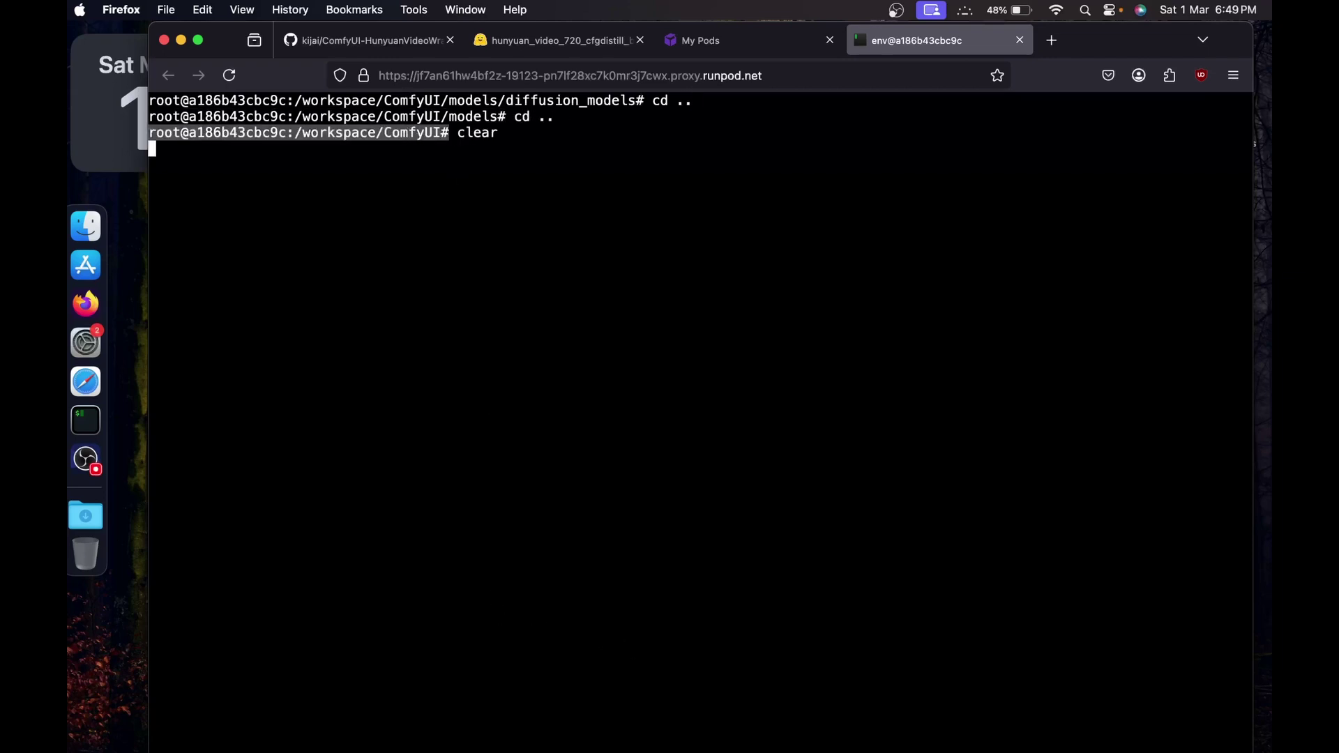
{"action": "key", "text": "Return"}
{"action": "type", "text": "ls"}
{"action": "key", "text": "Return"}
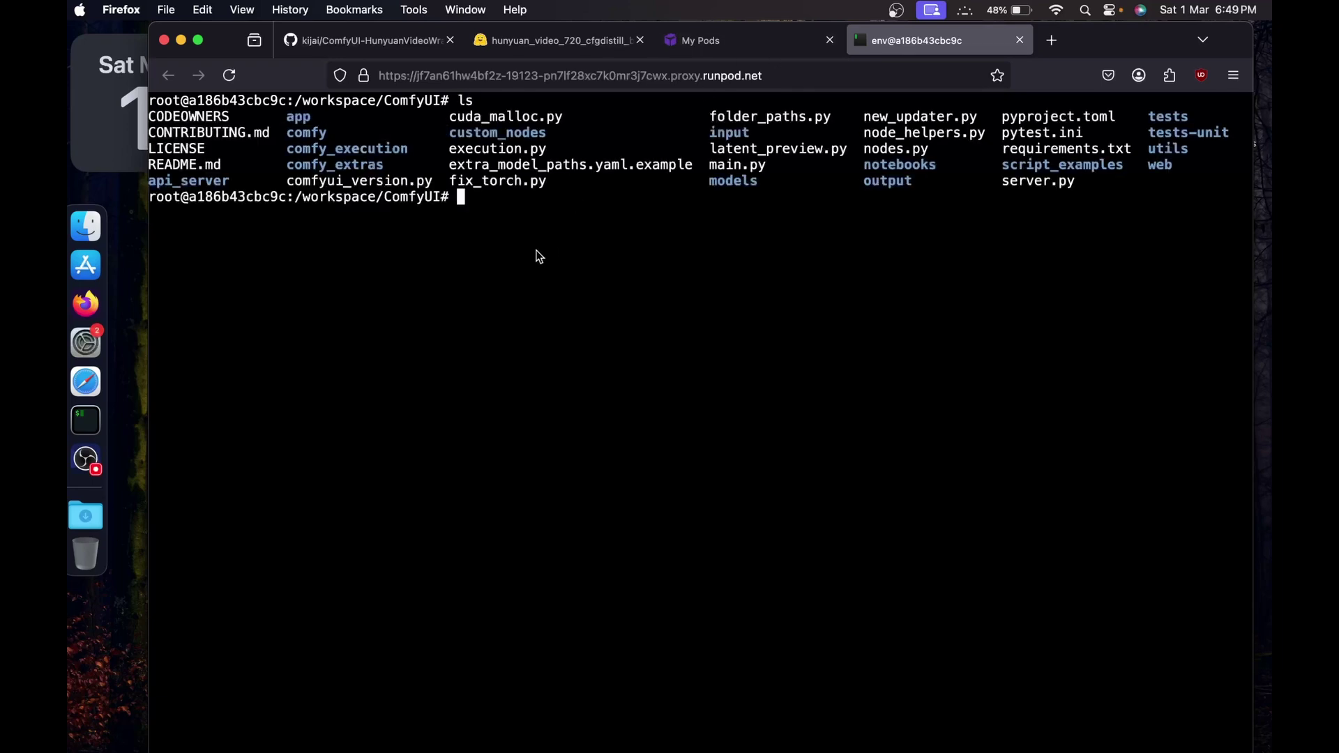
{"action": "double_click", "coordinate": [1036, 149]}
{"action": "key", "text": "super+c"}
{"action": "left_click", "coordinate": [802, 222]}
{"action": "type", "text": "pip install -r"}
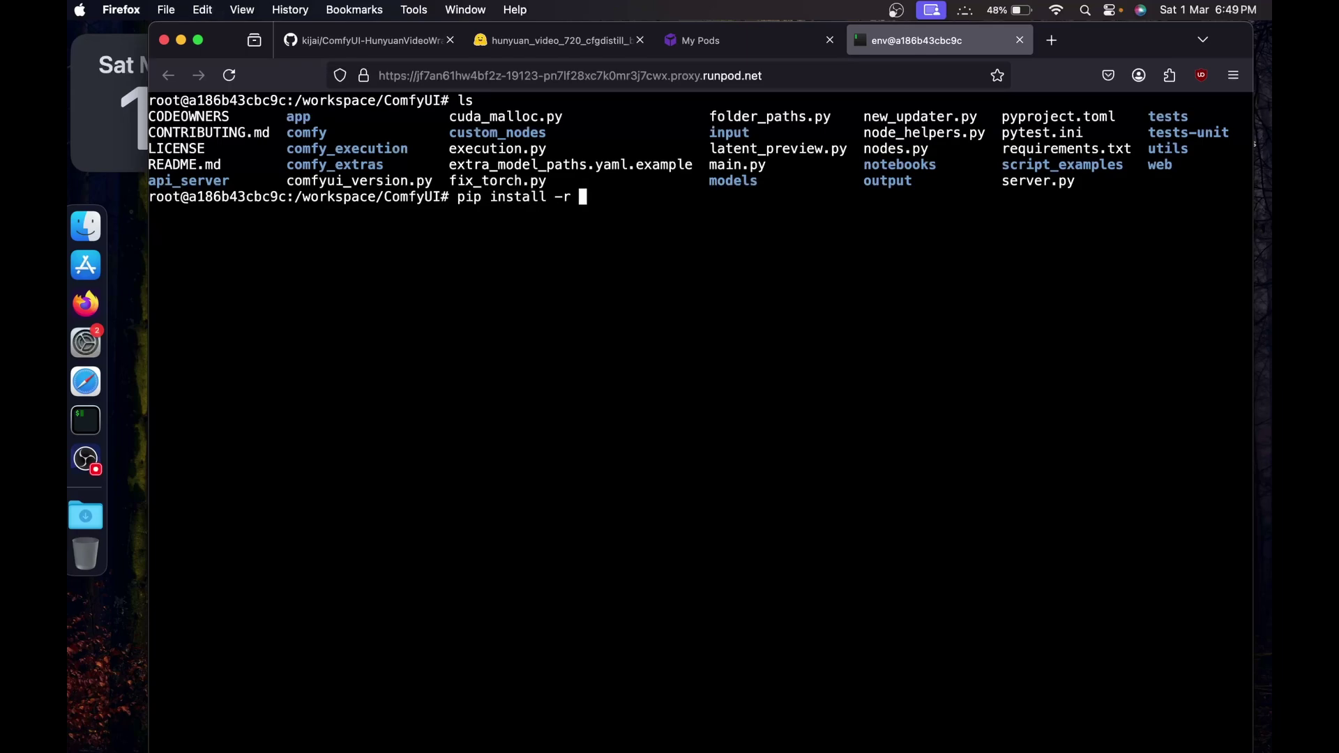
{"action": "key", "text": "super+v"}
{"action": "key", "text": "Return"}
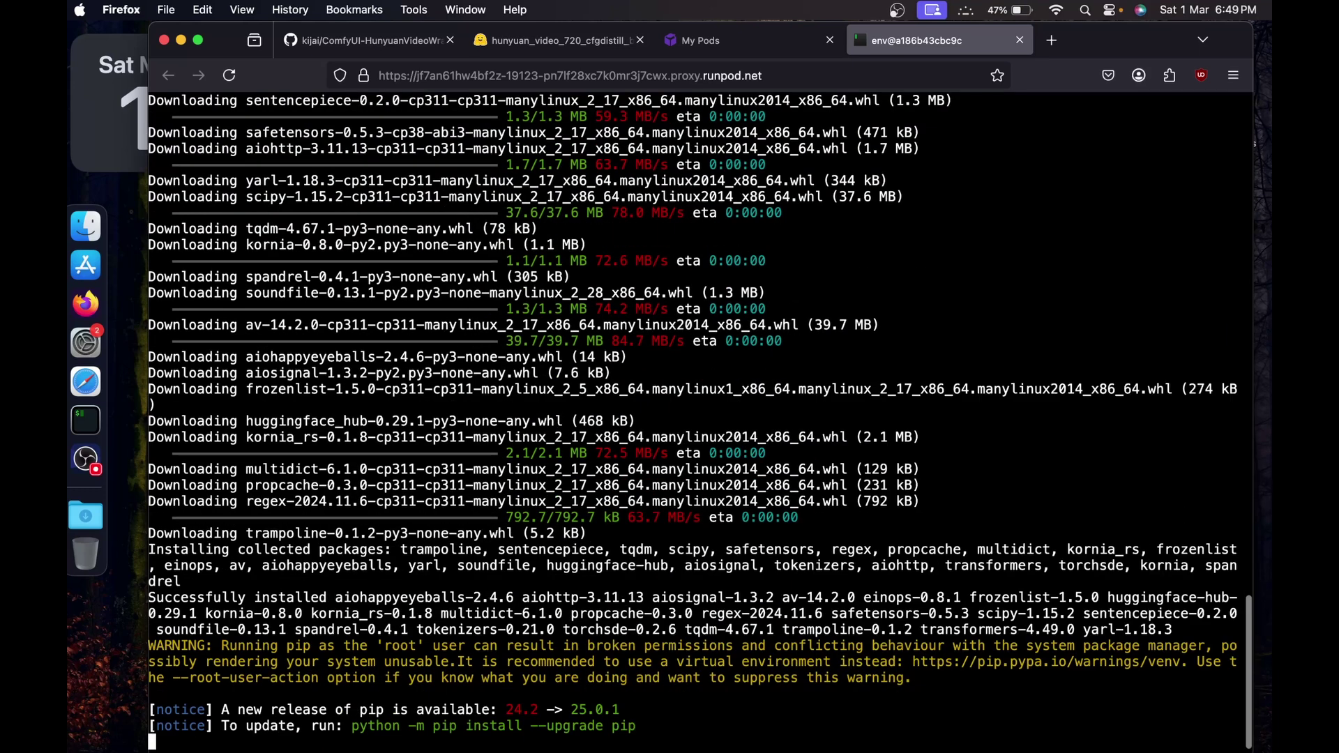
{"action": "type", "text": "clear"}
{"action": "key", "text": "Return"}
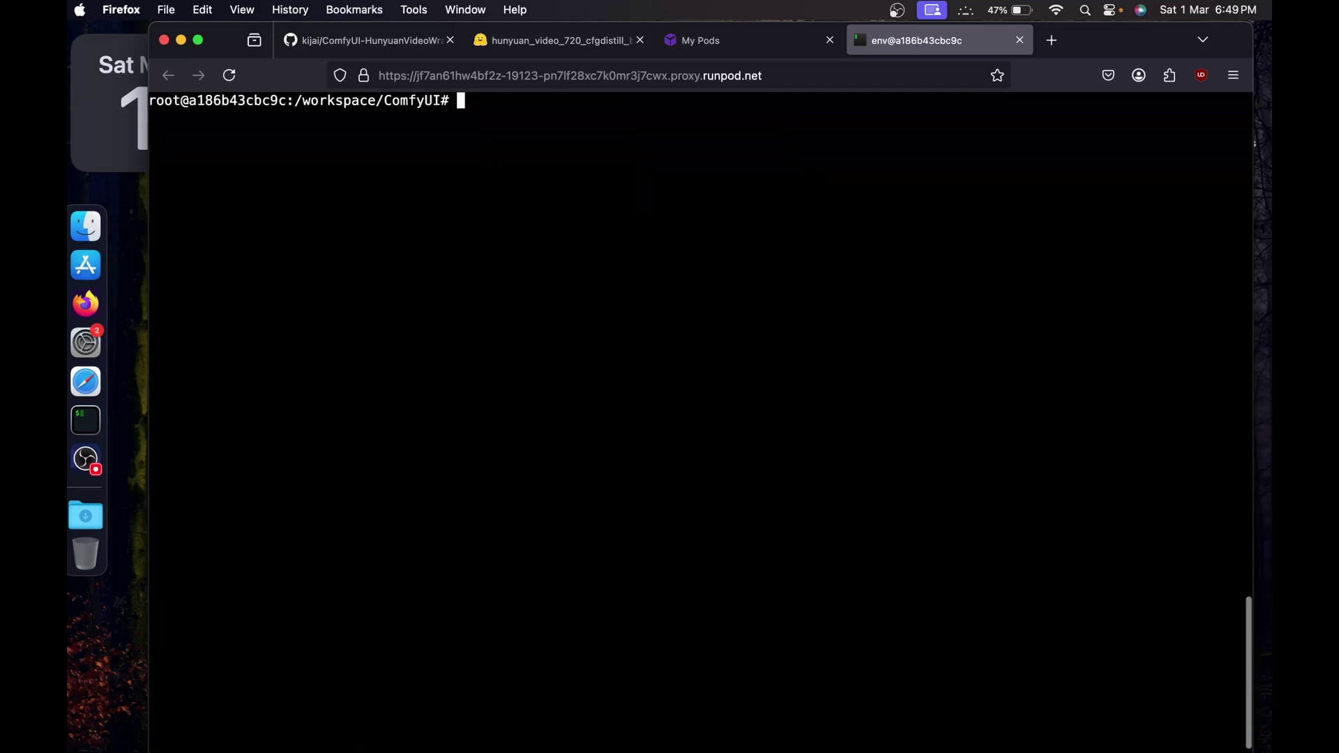
Launch ComfyUI with python main.py --listen 0.0.0.0 so it serves on port 8188.
{"action": "type", "text": "ls"}
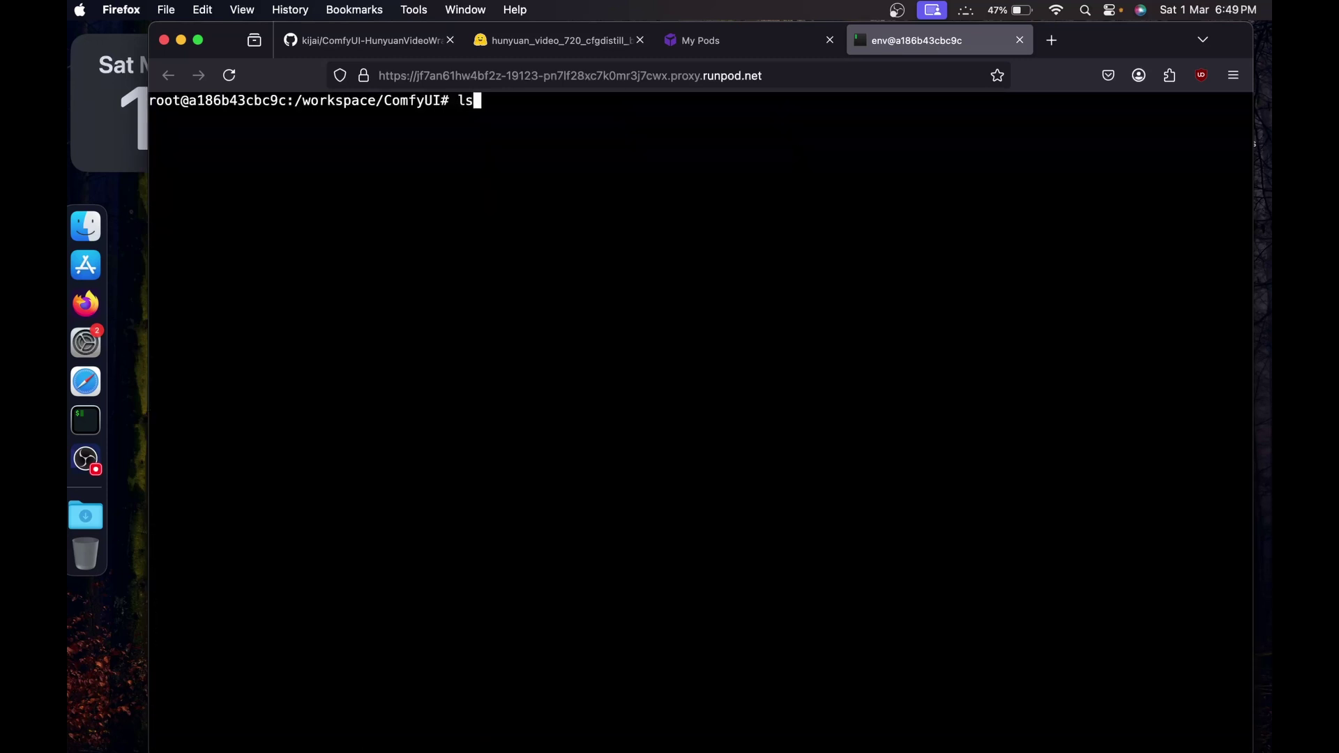
{"action": "key", "text": "Return"}
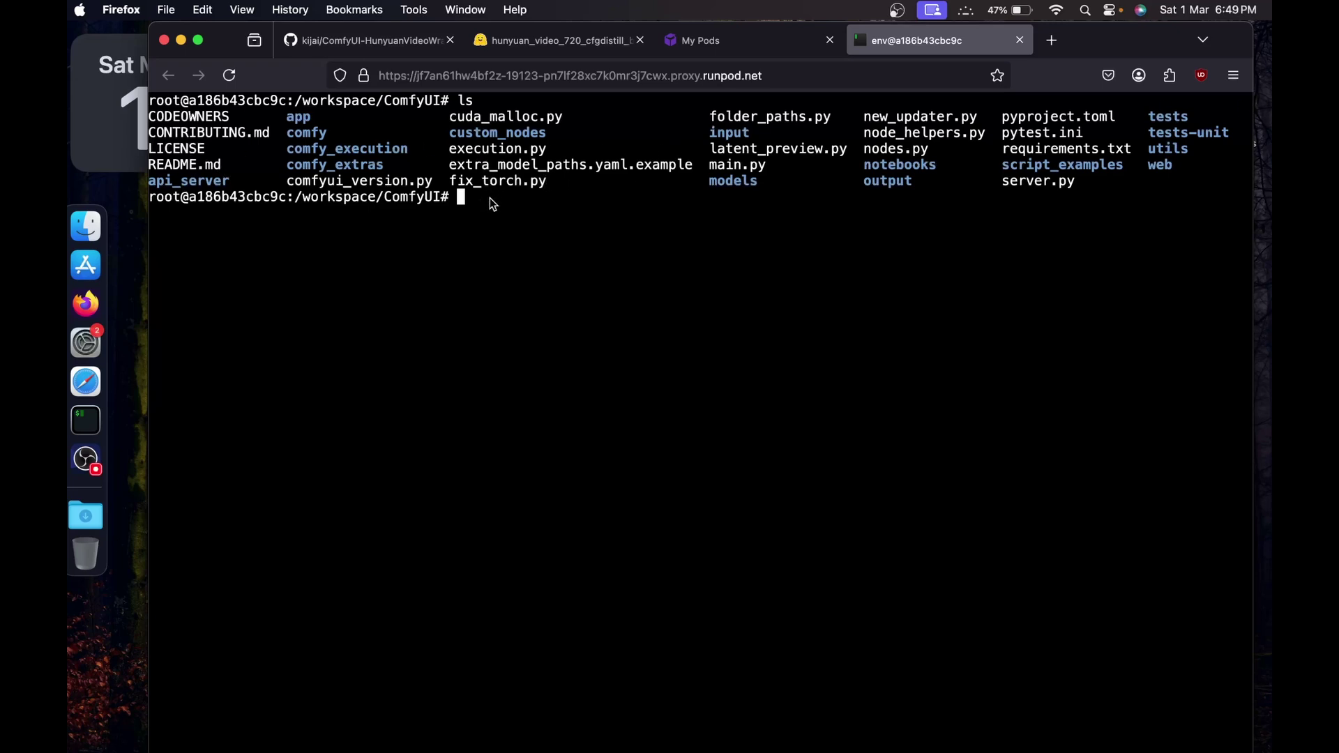
{"action": "type", "text": "python main.py --listen 0.0.0.0"}
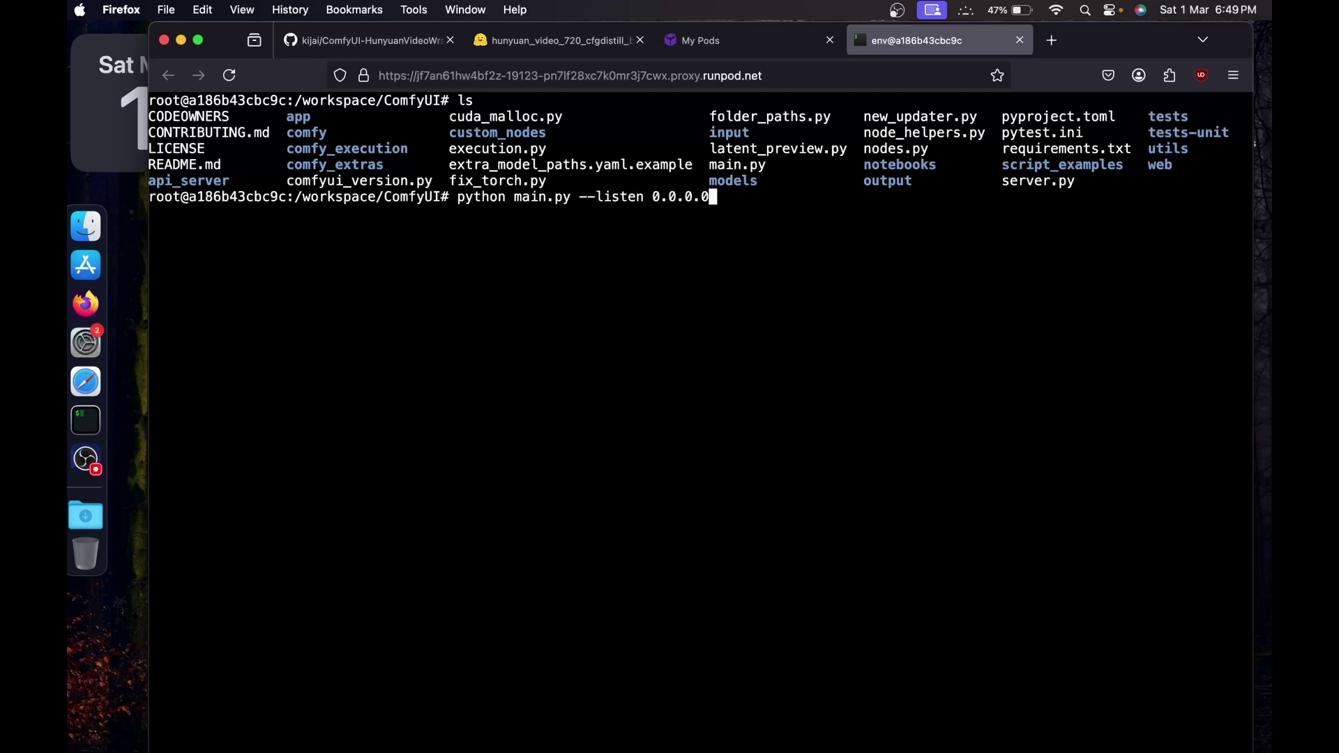
{"action": "key", "text": "Return"}
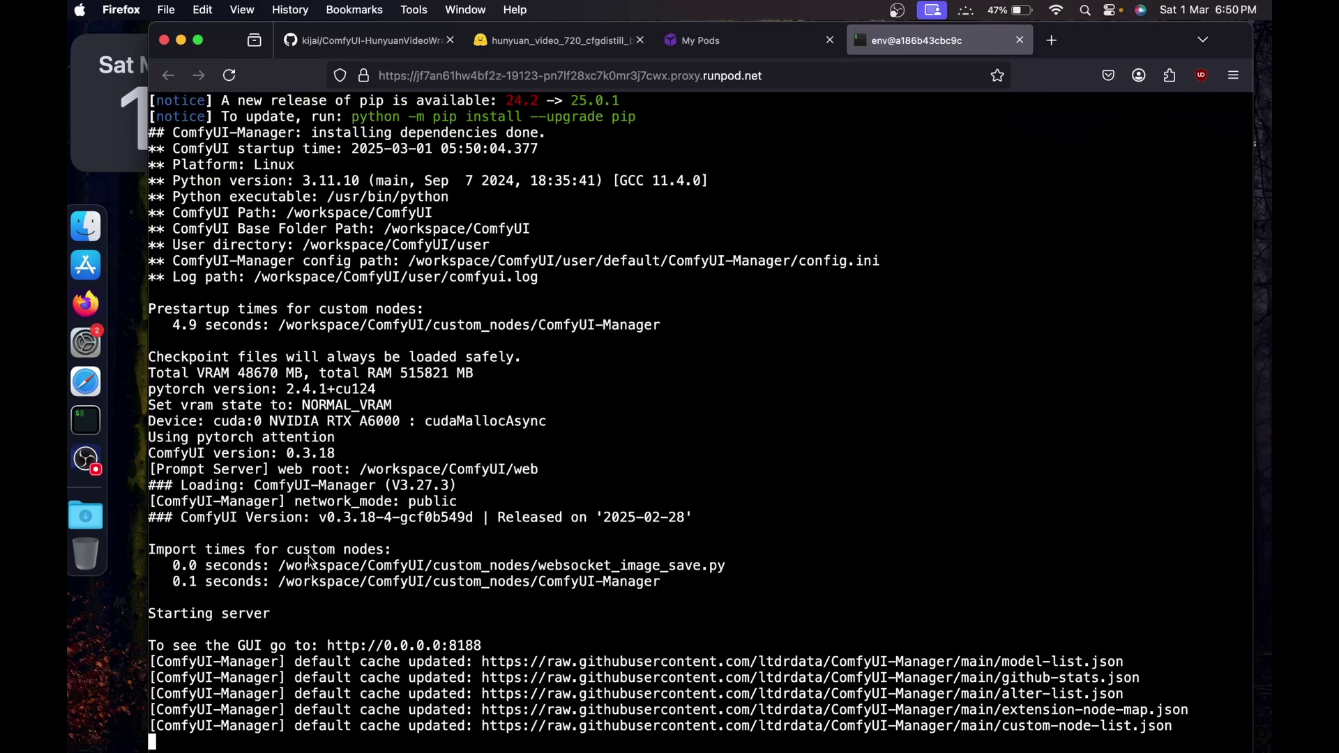
{"action": "left_click_drag", "start_coordinate": [167, 647], "coordinate": [534, 617]}
{"action": "left_click", "coordinate": [534, 617]}
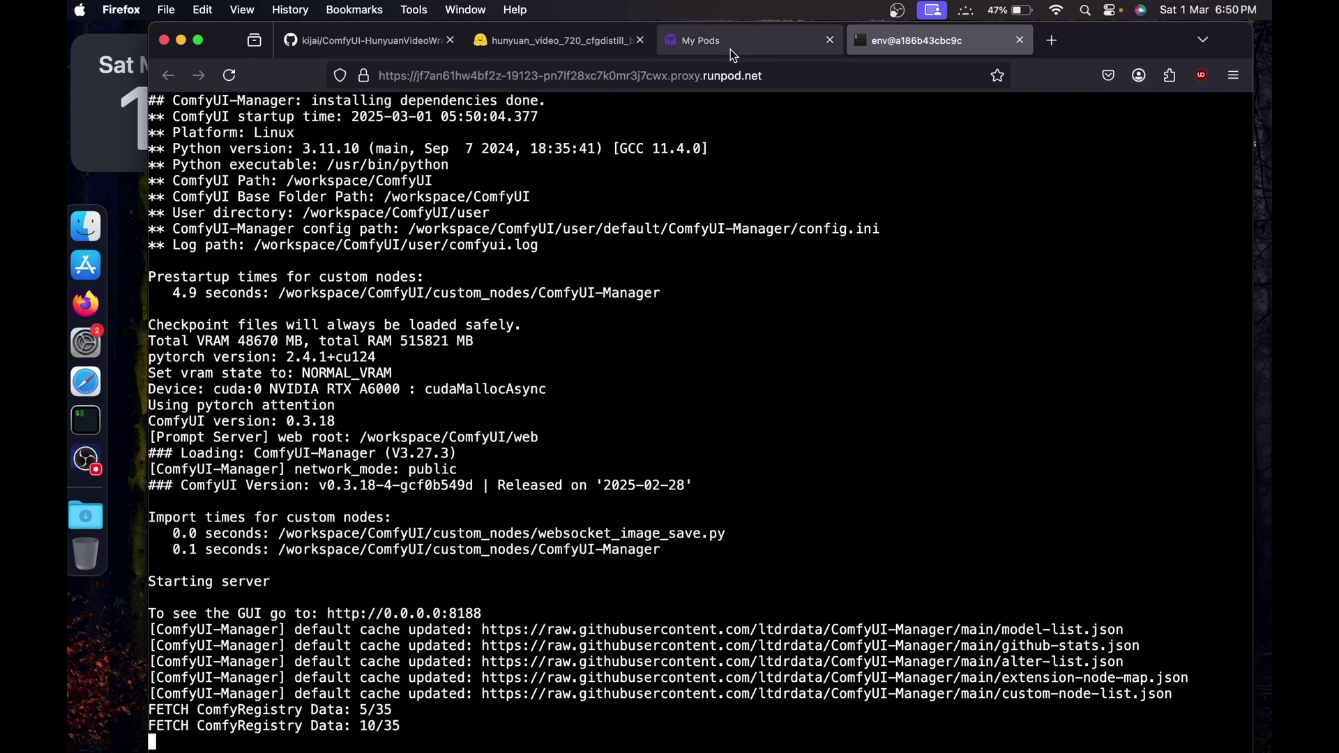
{"action": "left_click", "coordinate": [728, 48]}
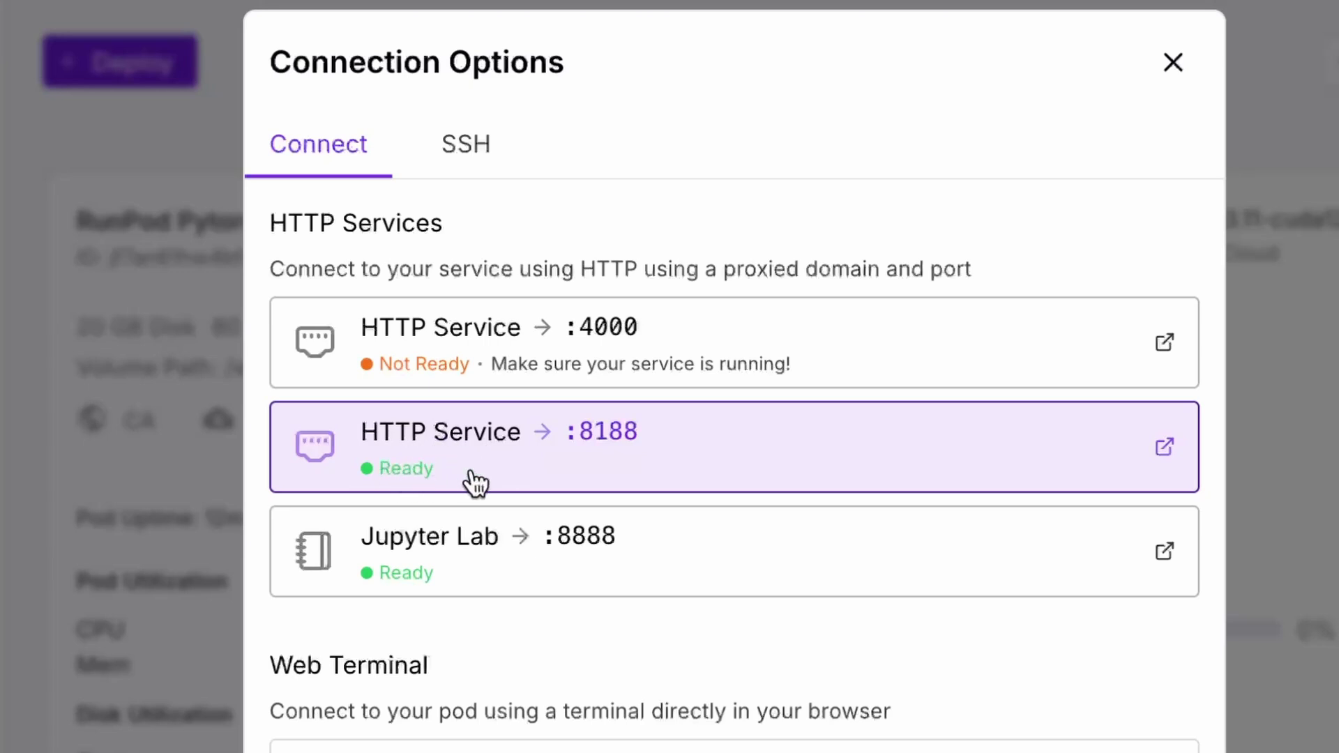
Open the pod's HTTP Service :8188 to load ComfyUI in a new tab.
{"action": "left_click", "coordinate": [636, 447]}
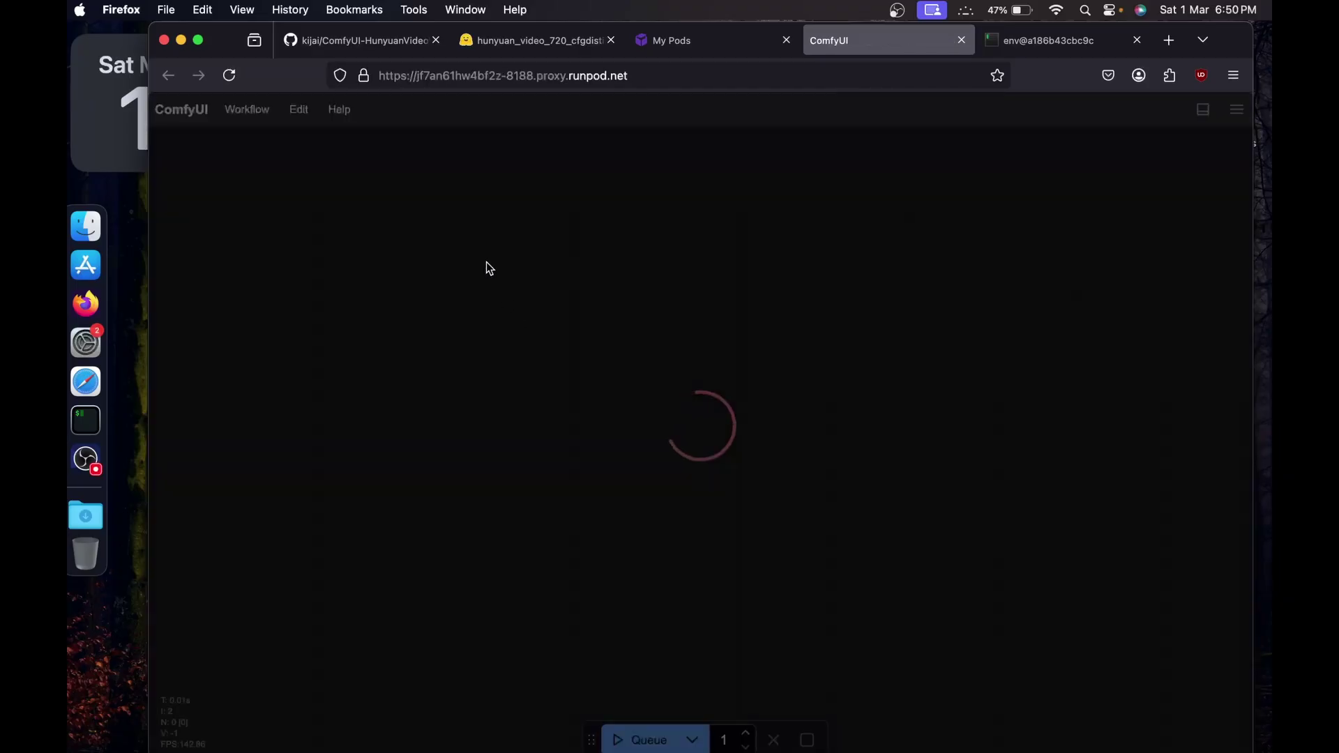
{"action": "left_click", "coordinate": [350, 39]}
Copy the raw contents of example_workflows/hyvideo_v2v_example_01.json from the kijai repository.
{"action": "scroll", "coordinate": [285, 239], "scroll_direction": "up", "scroll_amount": 20}
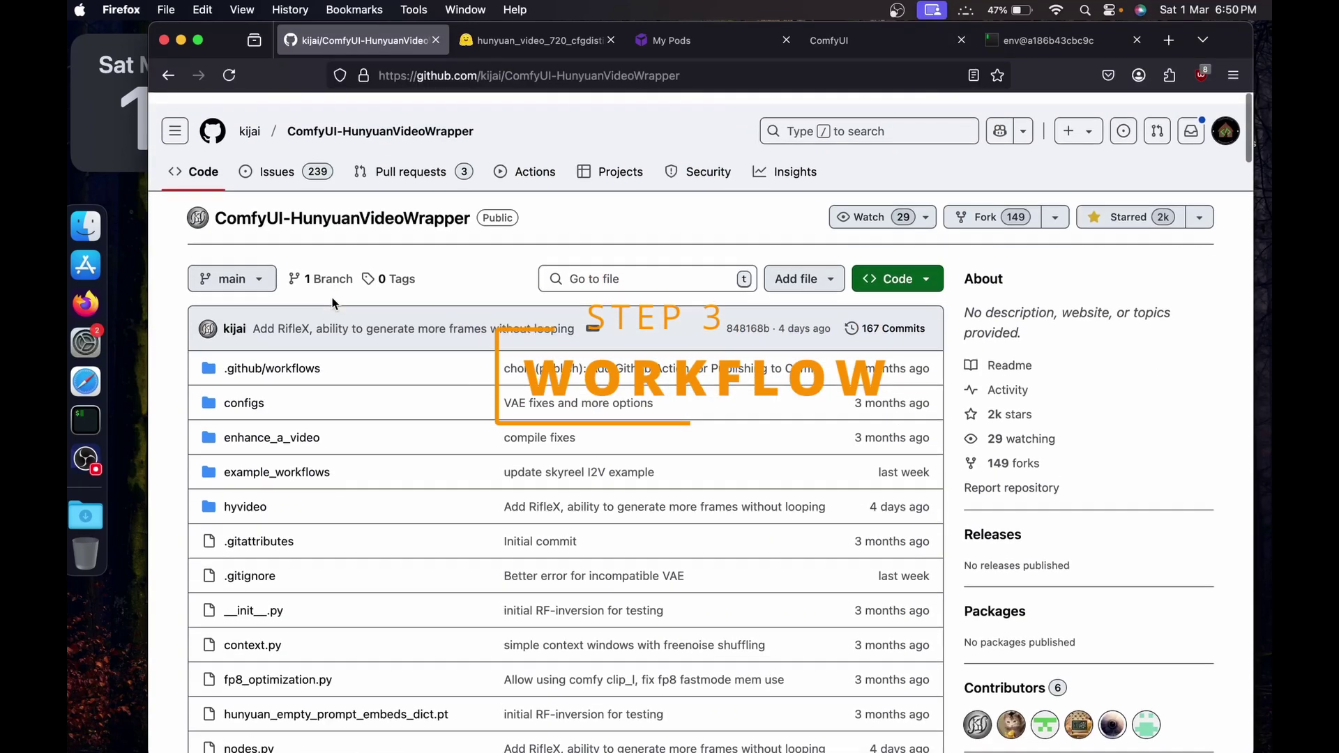
{"action": "scroll", "coordinate": [433, 327], "scroll_direction": "down", "scroll_amount": 15}
{"action": "scroll", "coordinate": [434, 326], "scroll_direction": "up", "scroll_amount": 15}
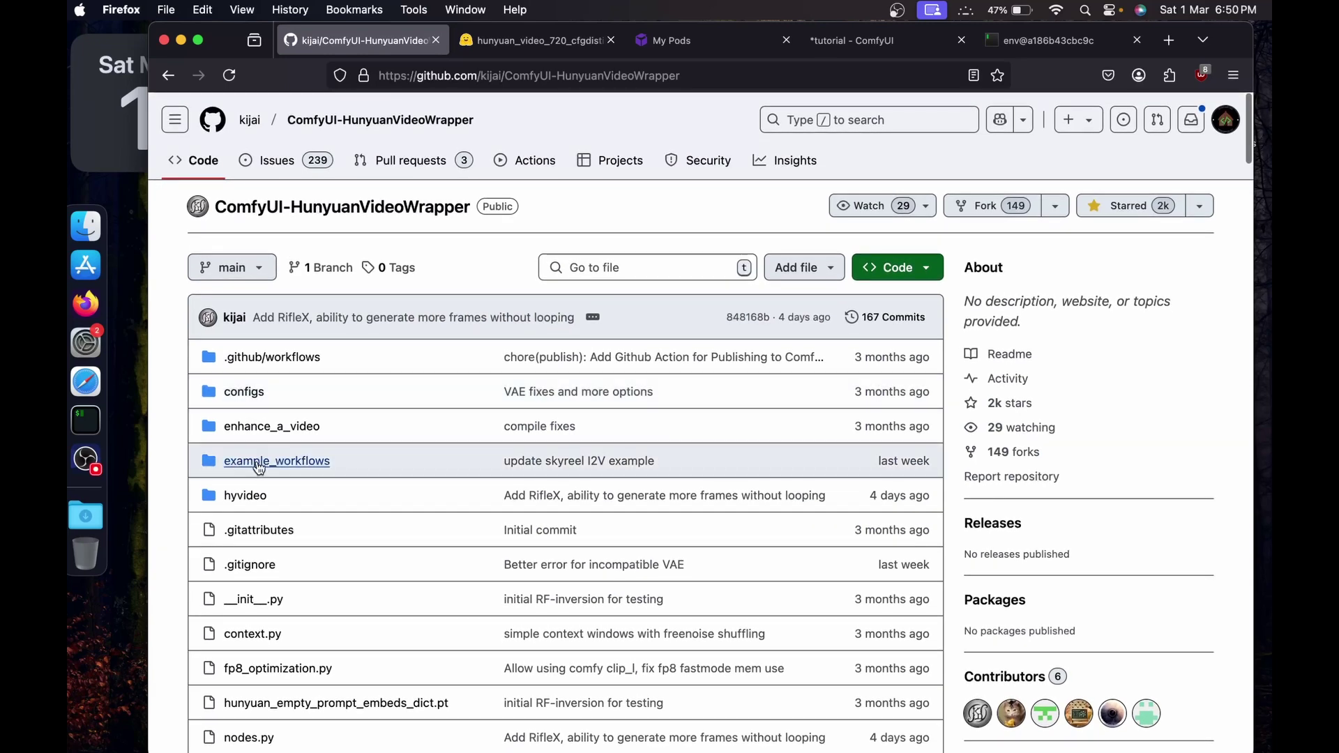
{"action": "left_click", "coordinate": [259, 461]}
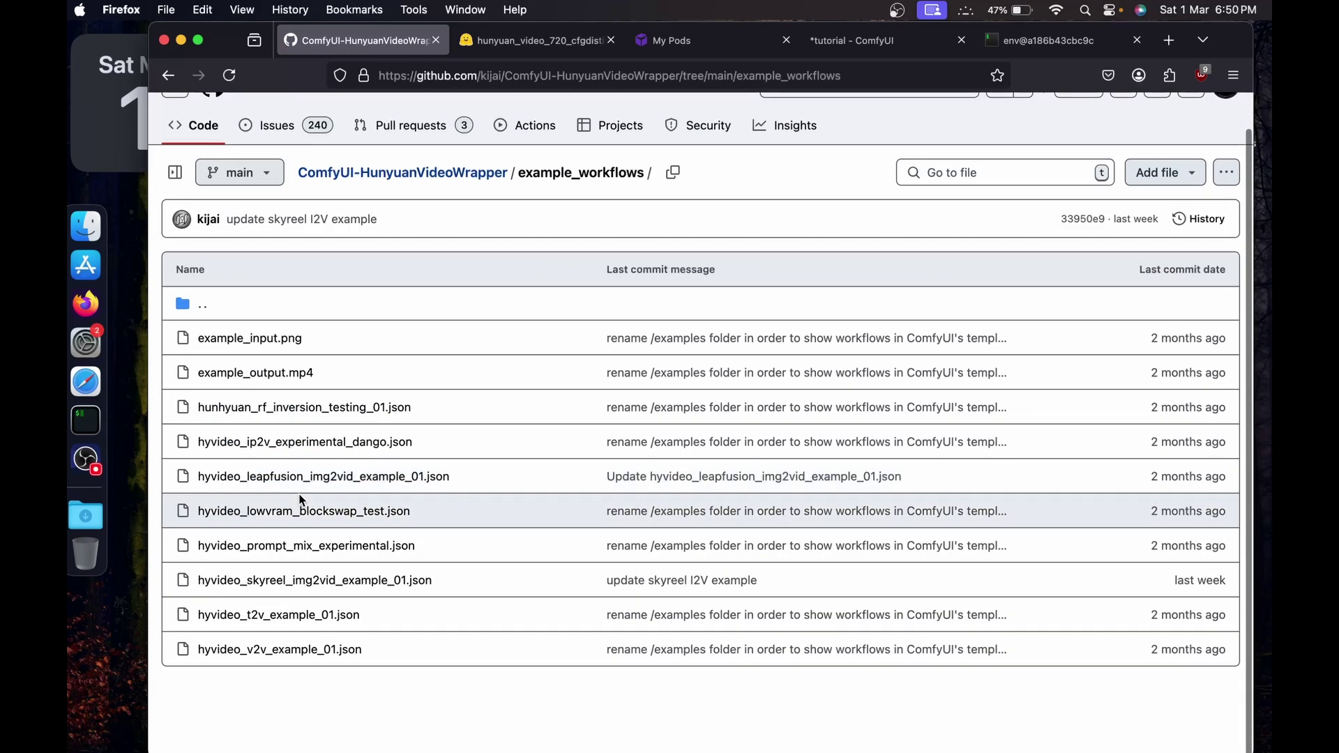
{"action": "left_click", "coordinate": [252, 653]}
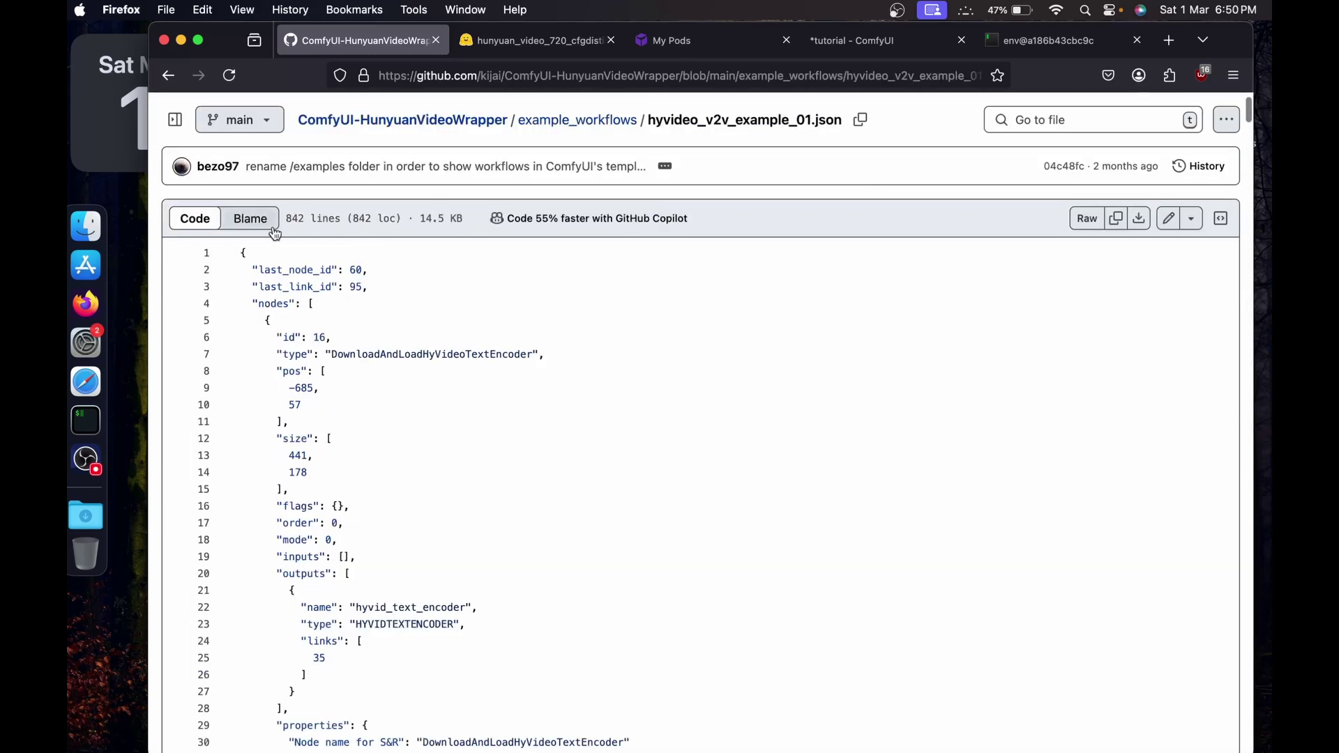
{"action": "left_click", "coordinate": [1117, 225]}
Paste the copied workflow into ComfyUI, dismiss the missing-model and missing-node warnings.
{"action": "left_click", "coordinate": [859, 44]}
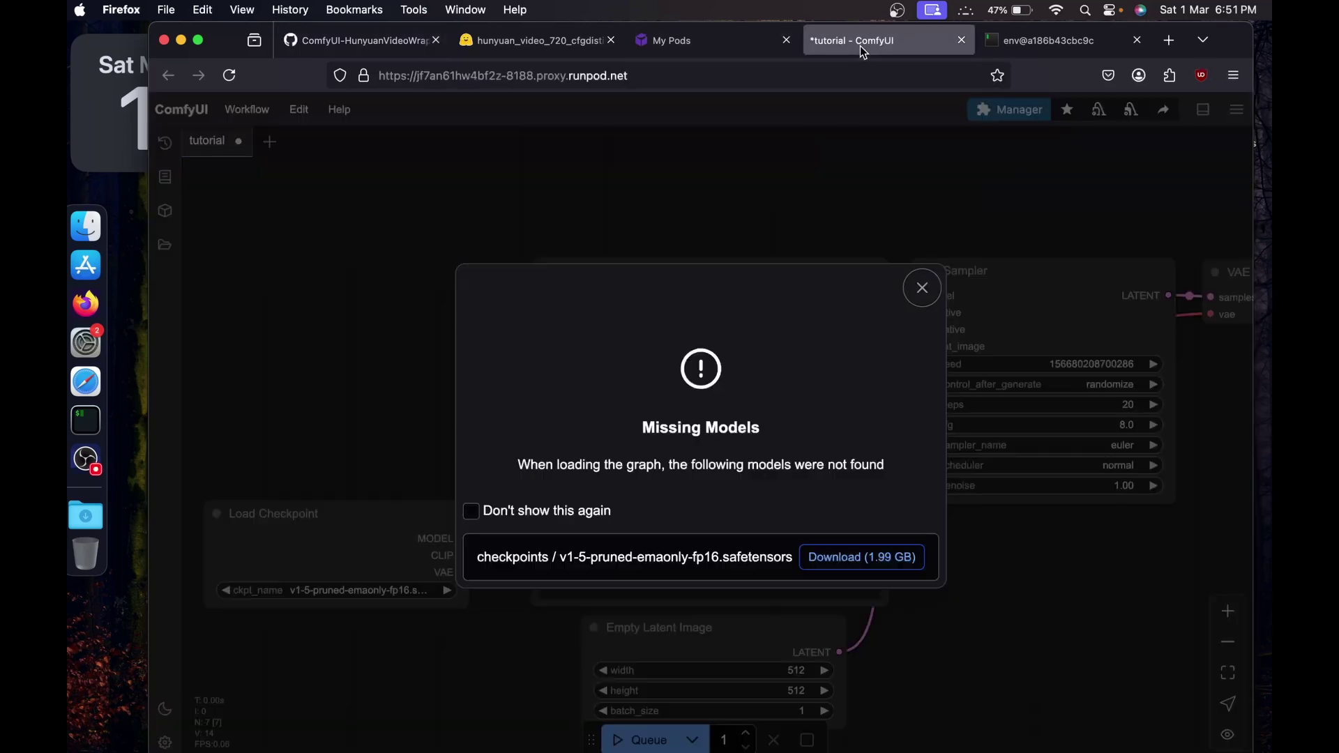
{"action": "left_click", "coordinate": [921, 288]}
{"action": "key", "text": "cmd+v"}
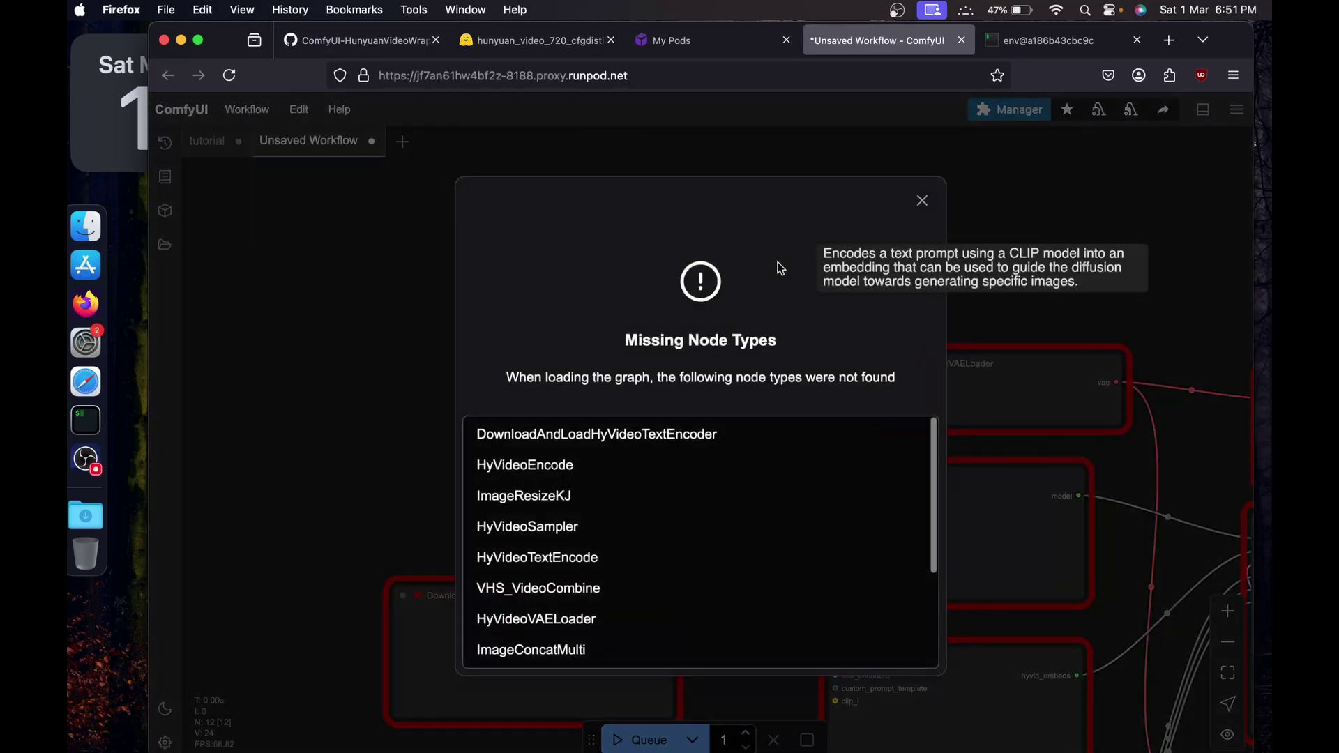
{"action": "left_click", "coordinate": [922, 200]}
{"action": "scroll", "coordinate": [847, 251], "scroll_direction": "down", "scroll_amount": 3}
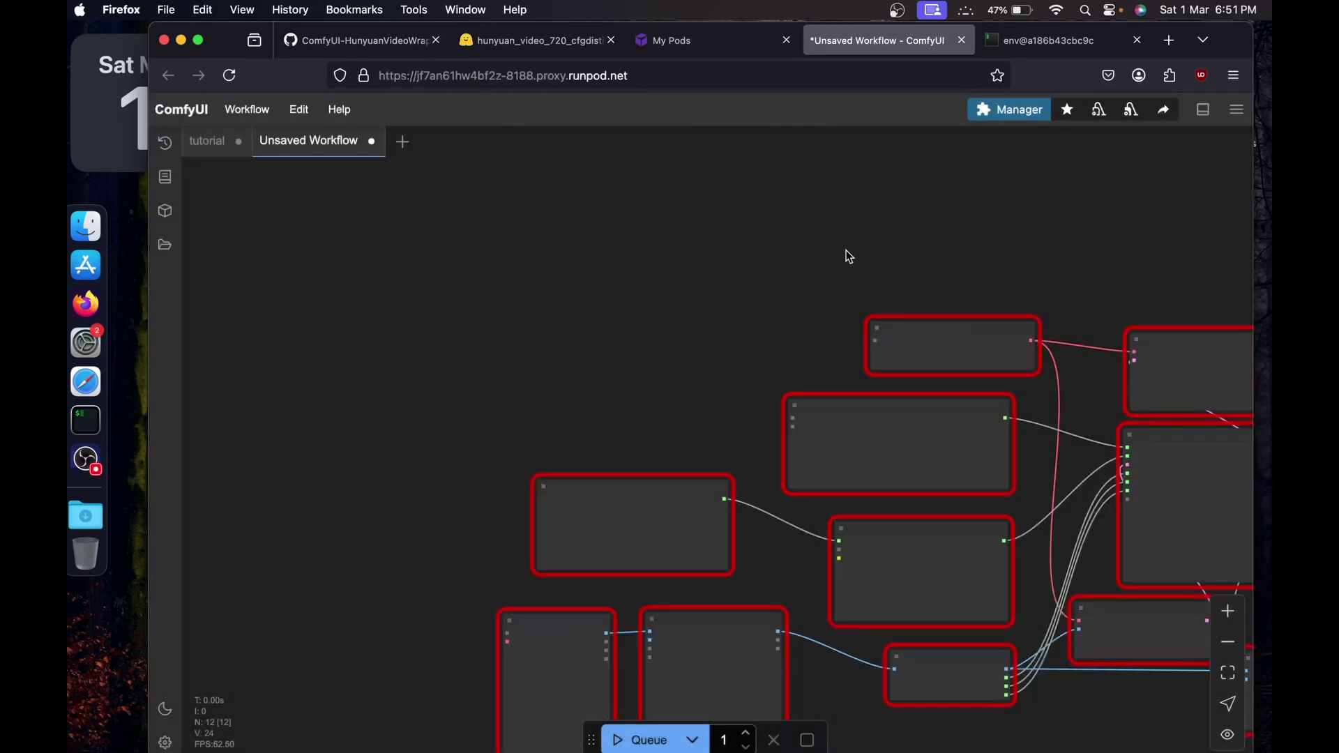
{"action": "left_click_drag", "start_coordinate": [847, 251], "coordinate": [569, 264]}
{"action": "scroll", "coordinate": [562, 248], "scroll_direction": "down", "scroll_amount": 2}
{"action": "left_click_drag", "start_coordinate": [795, 216], "coordinate": [676, 263]}
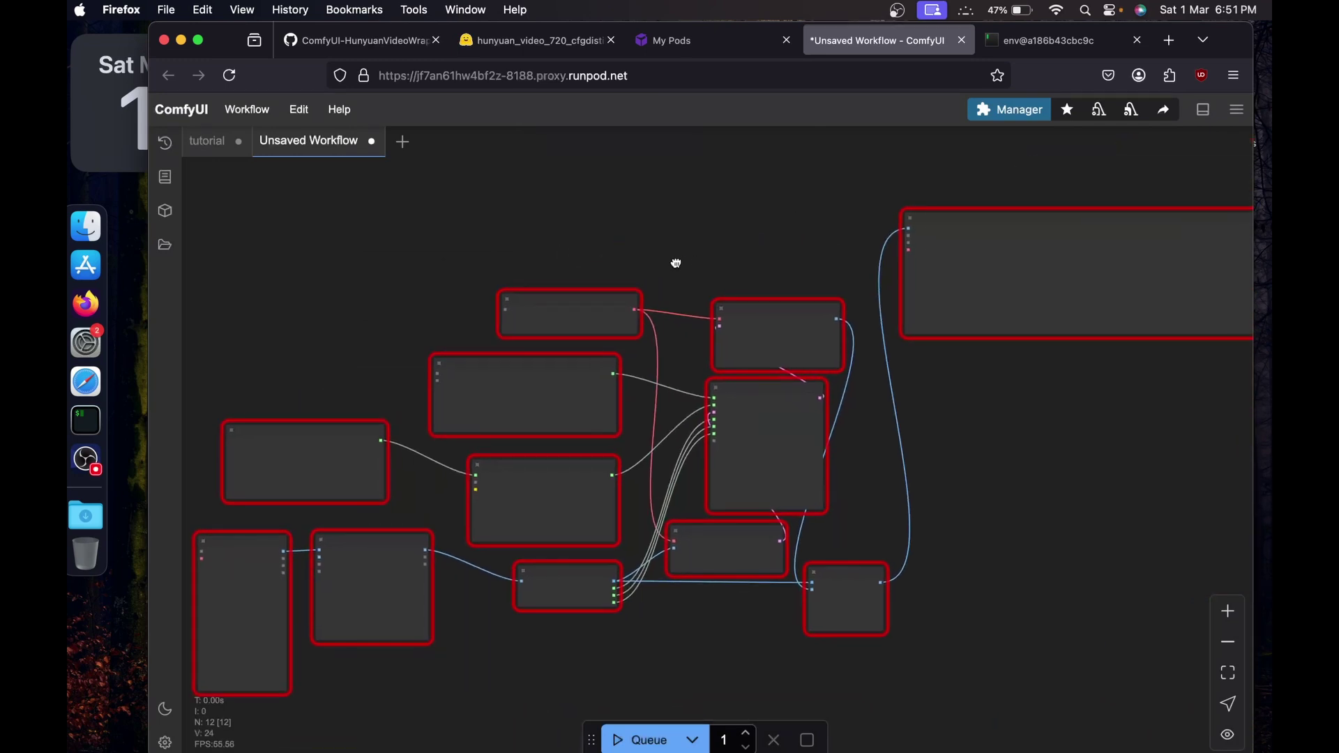
Install the latest HunyuanVideoWrapper, KJNodes and VideoHelperSuite node packs through Manager.
{"action": "left_click", "coordinate": [1002, 116]}
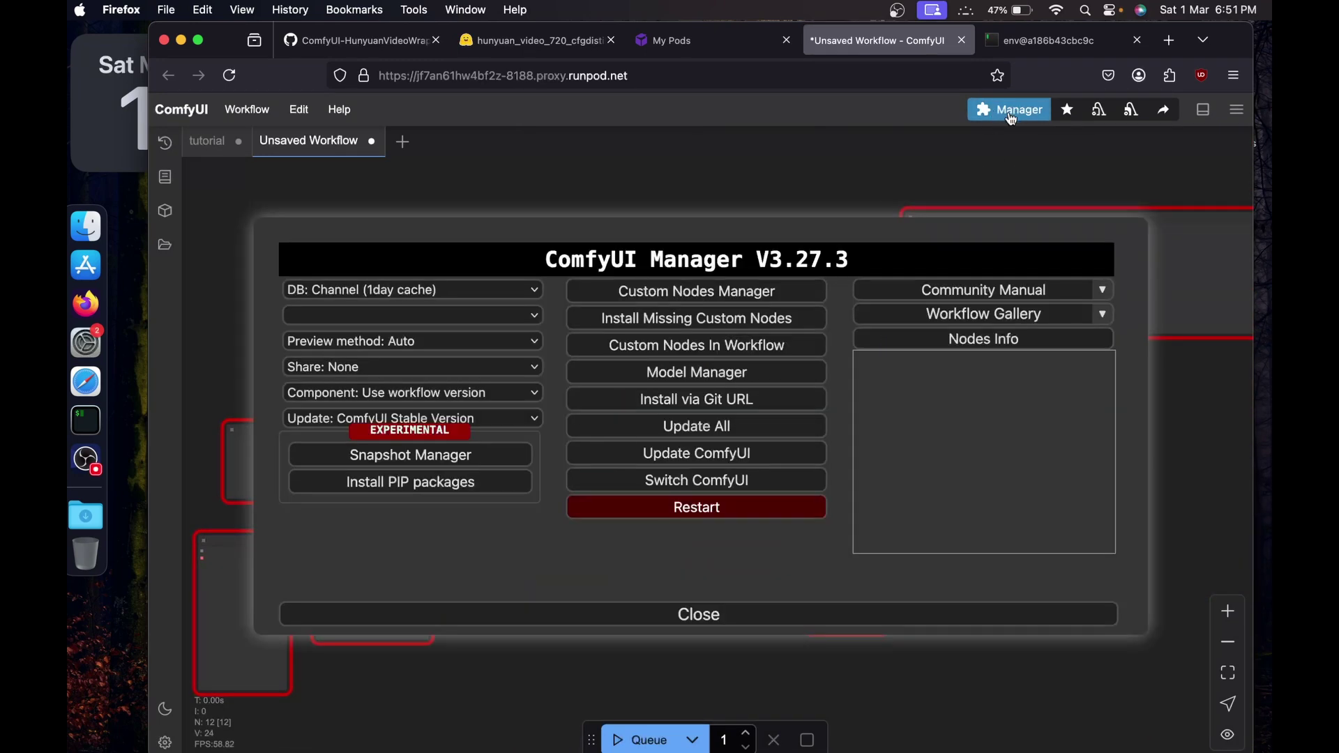
{"action": "left_click", "coordinate": [704, 325]}
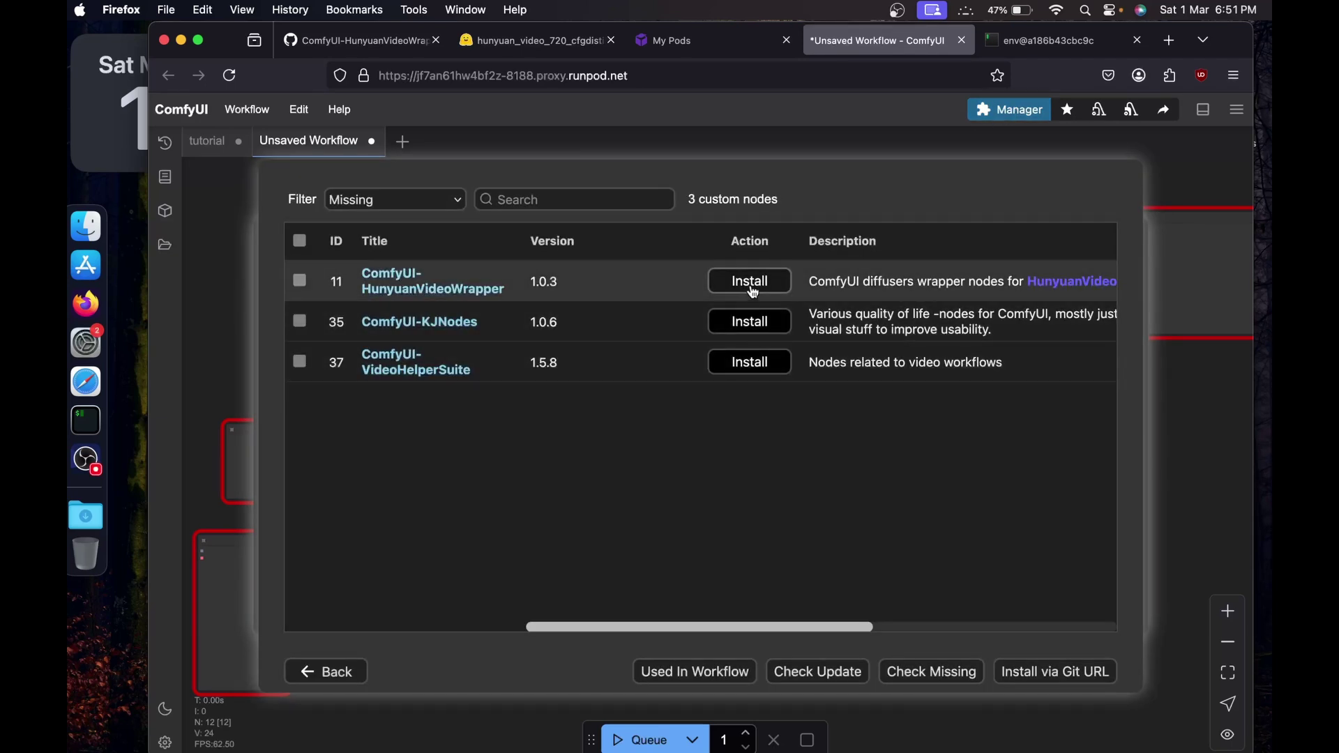
{"action": "left_click", "coordinate": [753, 291]}
{"action": "left_click", "coordinate": [636, 400]}
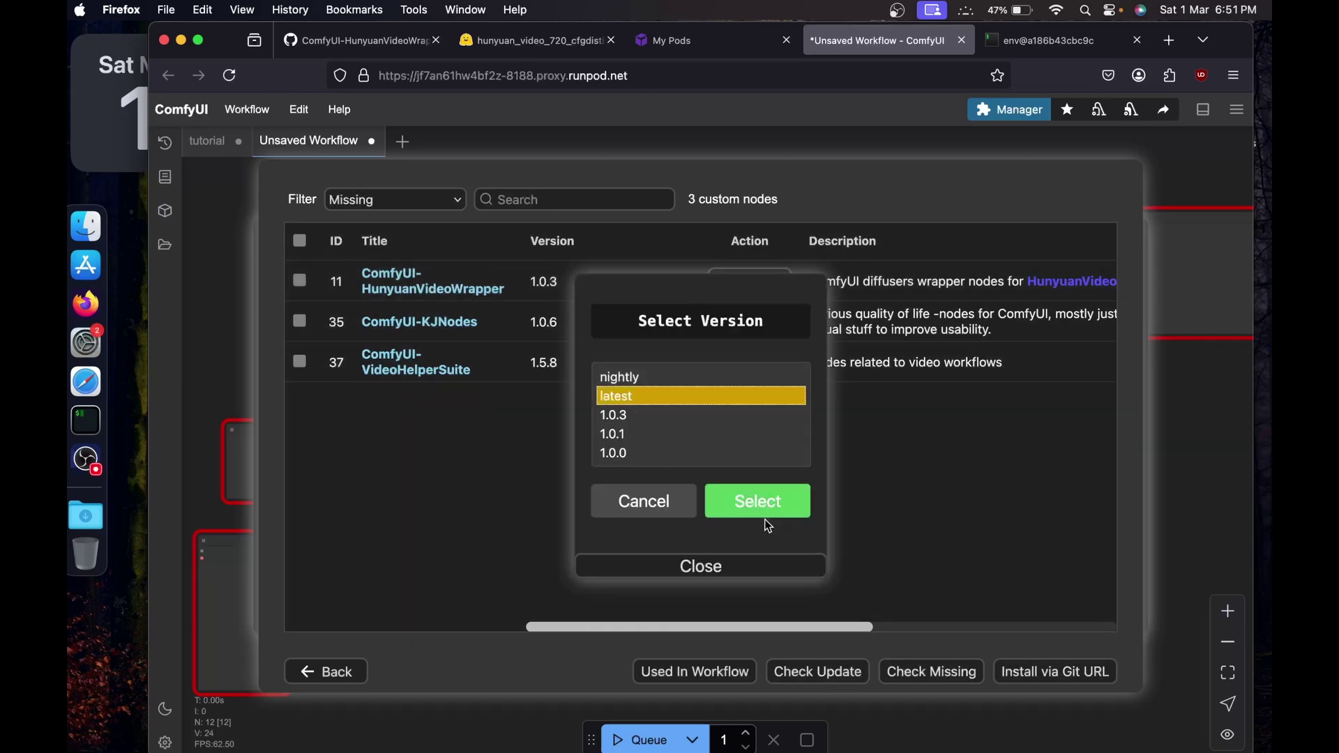
{"action": "left_click", "coordinate": [763, 515]}
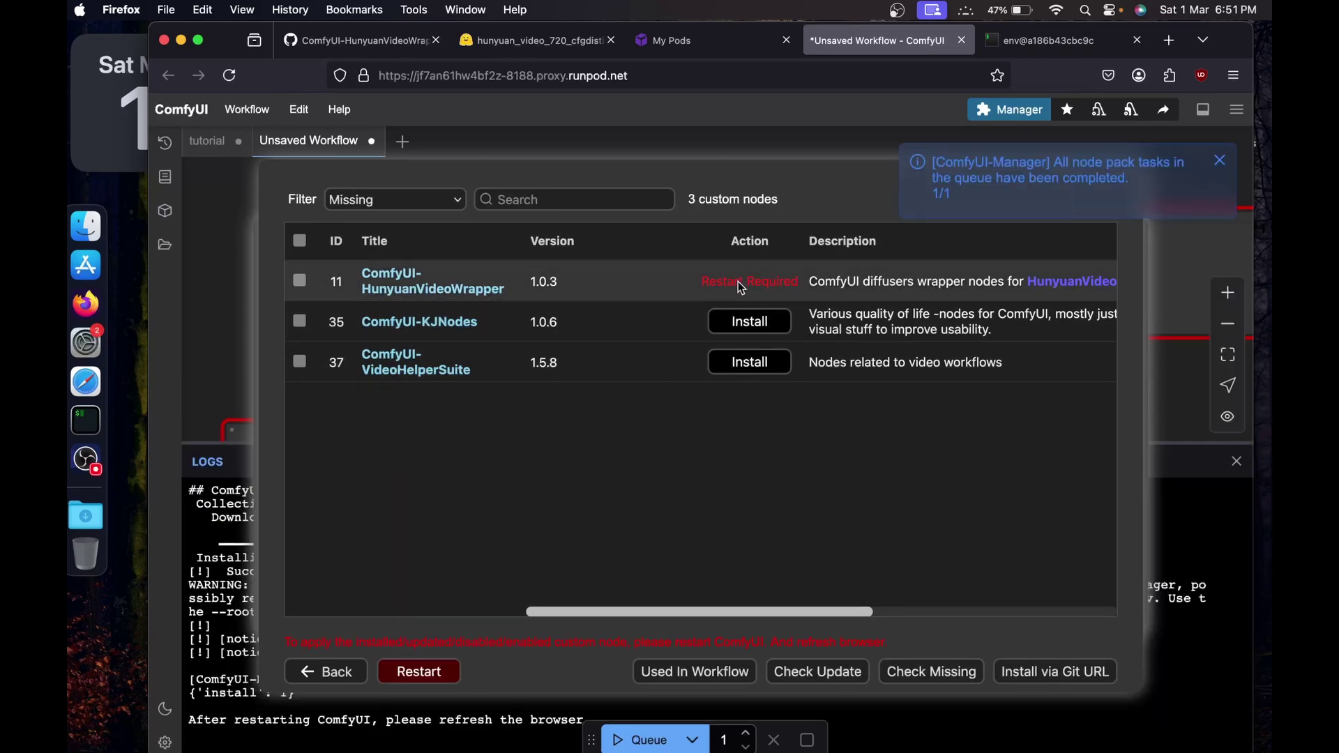
{"action": "left_click", "coordinate": [736, 325]}
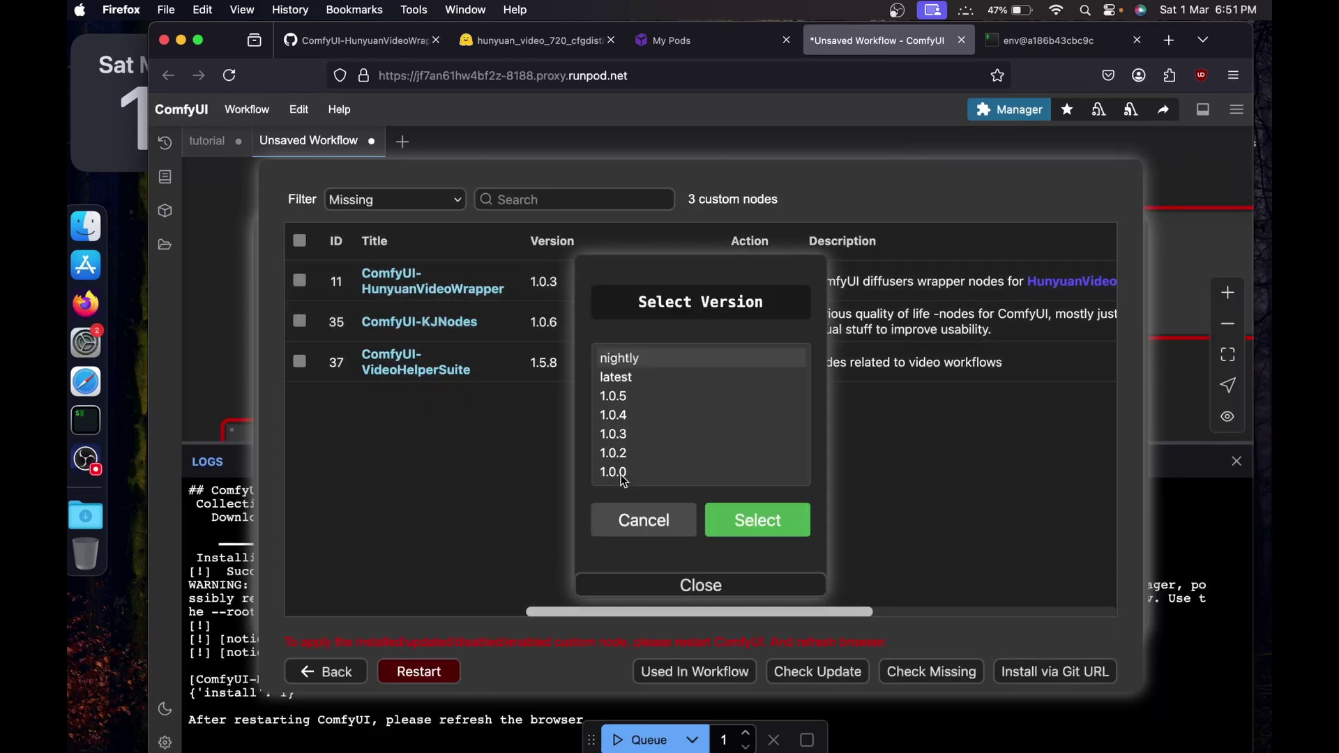
{"action": "left_click", "coordinate": [618, 377]}
{"action": "left_click", "coordinate": [730, 522]}
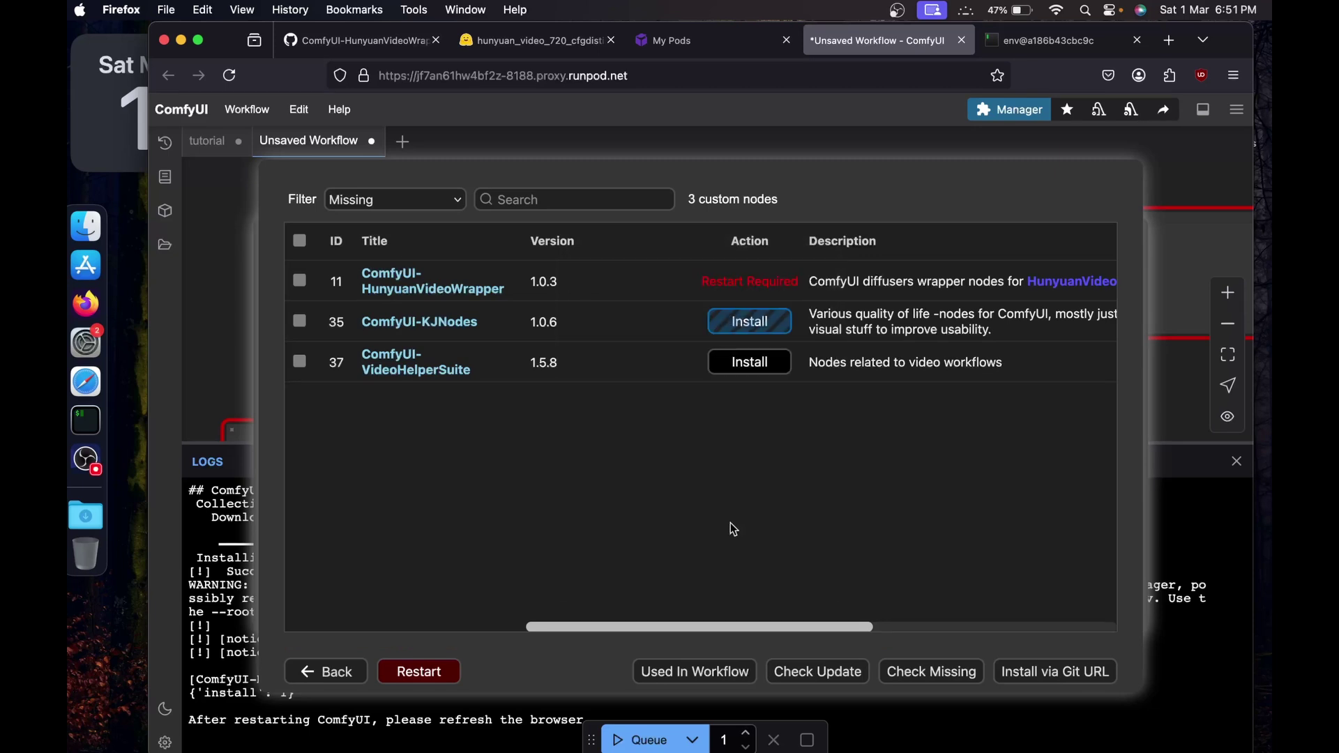
{"action": "left_click", "coordinate": [748, 366]}
{"action": "left_click", "coordinate": [631, 347]}
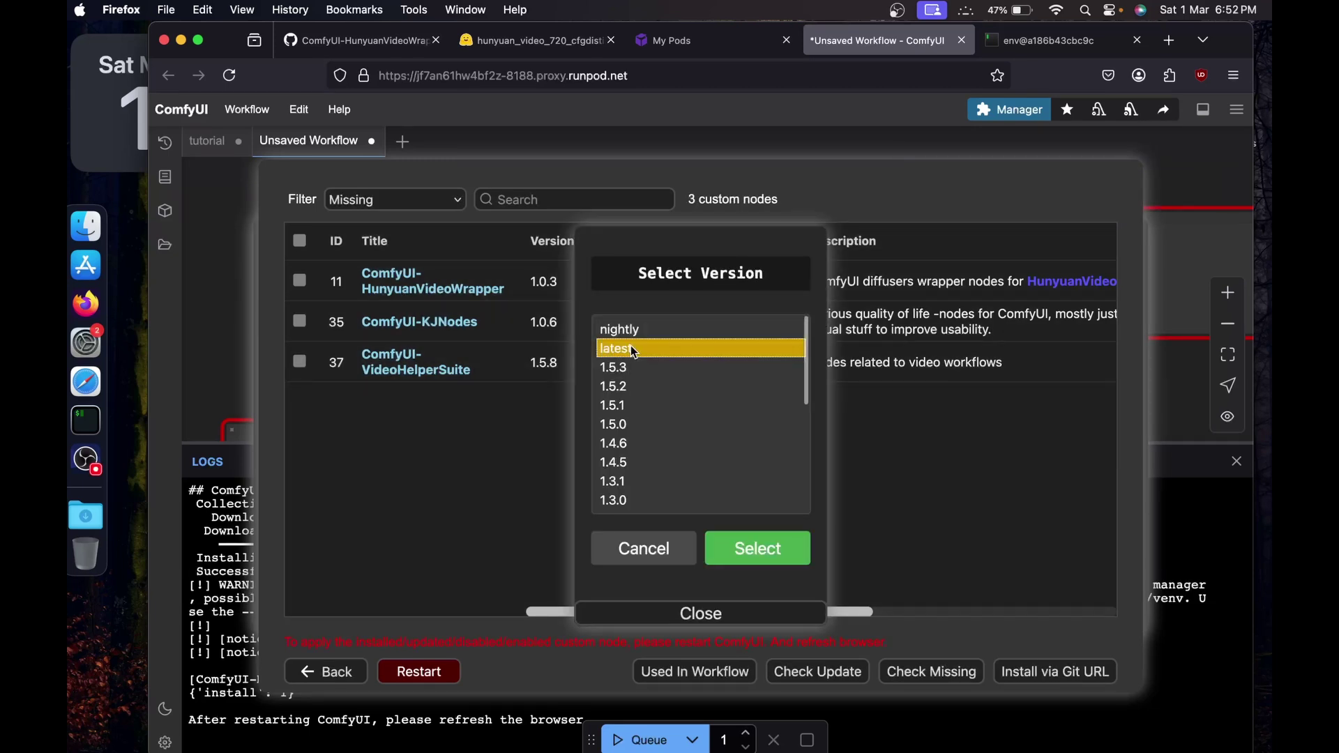
{"action": "left_click", "coordinate": [743, 544]}
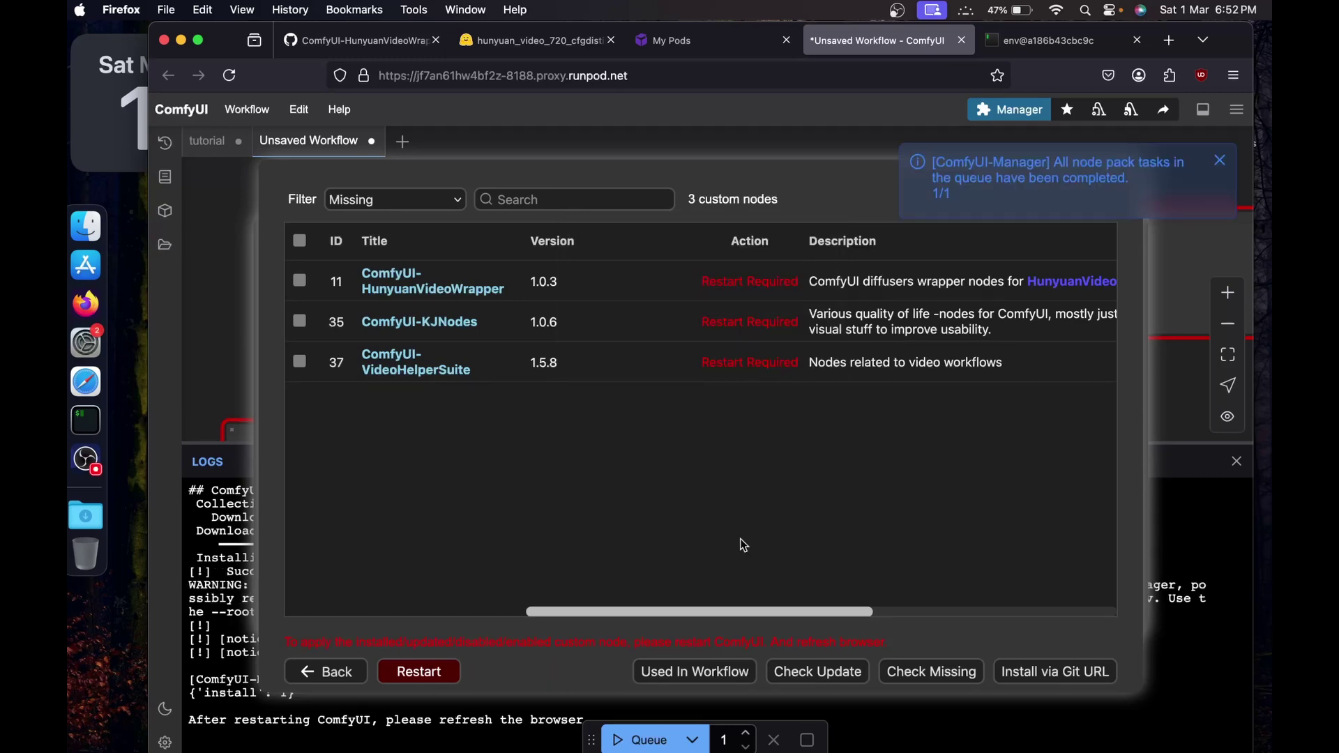
Restart the ComfyUI server and confirm the browser refresh.
{"action": "left_click", "coordinate": [413, 673]}
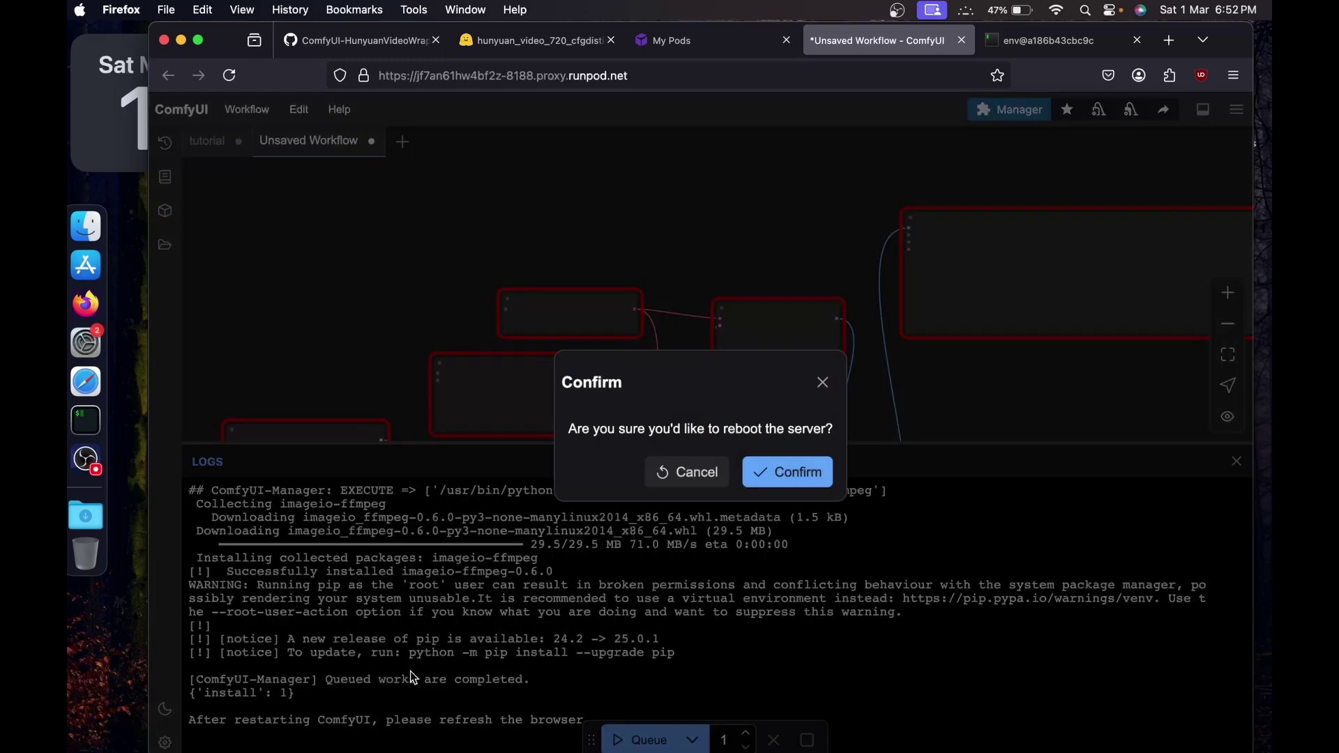
{"action": "left_click", "coordinate": [785, 472]}
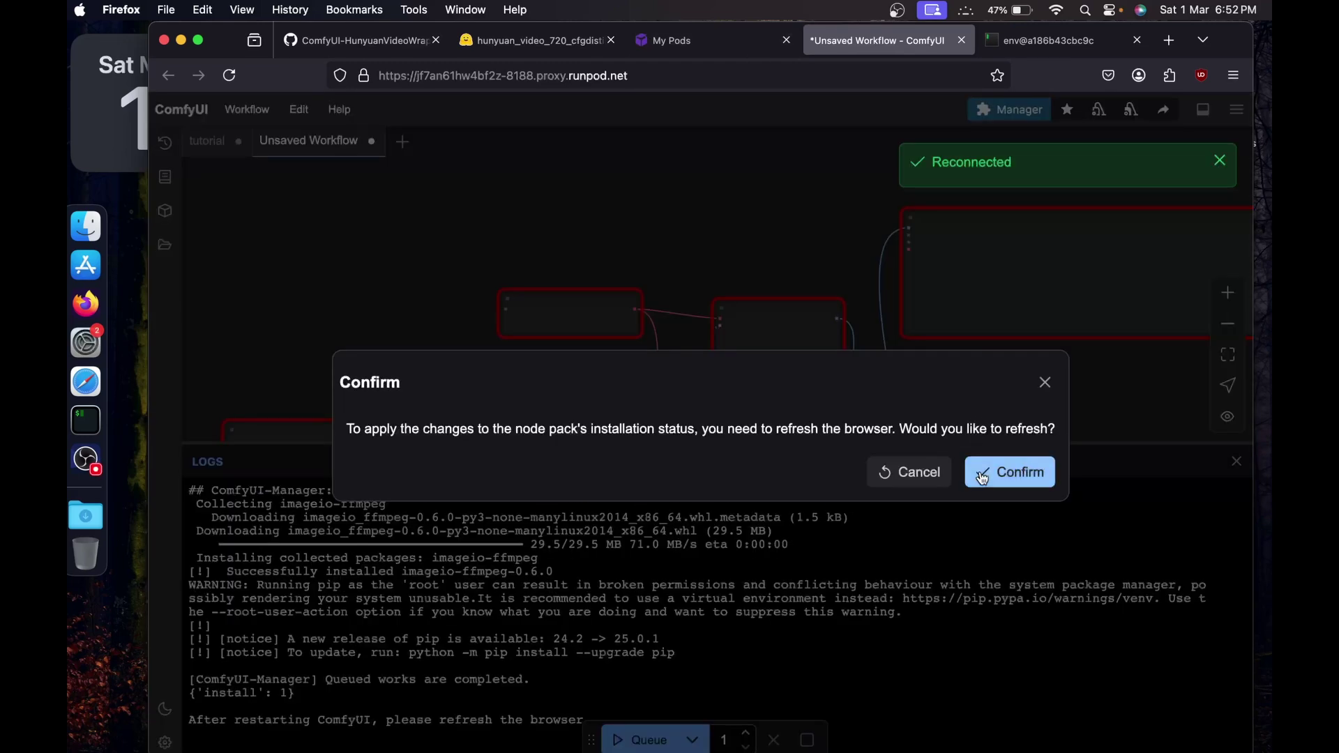
{"action": "left_click", "coordinate": [983, 478]}
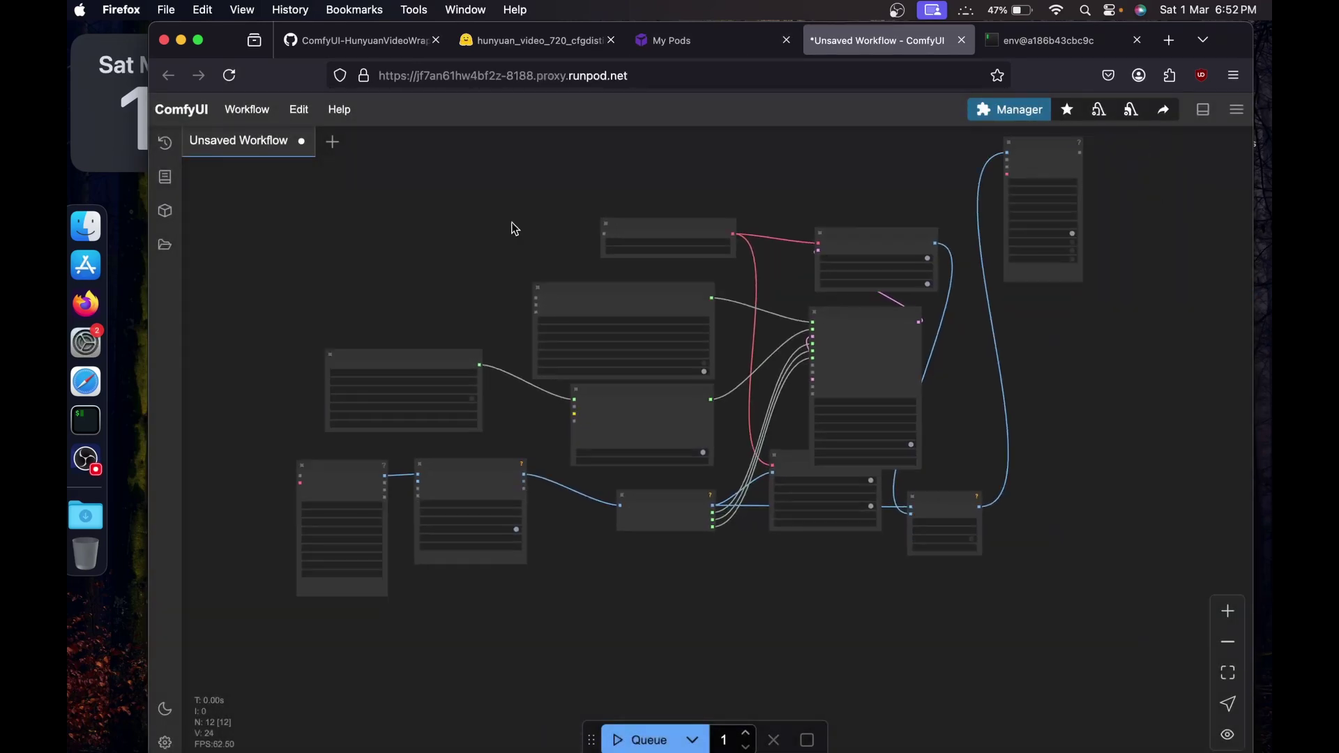
Set the text encoder's llm_model to Kijai/llava-llama-3-8b-text-encoder-tokenizer.
{"action": "scroll", "coordinate": [512, 222], "scroll_direction": "up", "scroll_amount": 7}
{"action": "left_click_drag", "start_coordinate": [469, 307], "coordinate": [649, 149]}
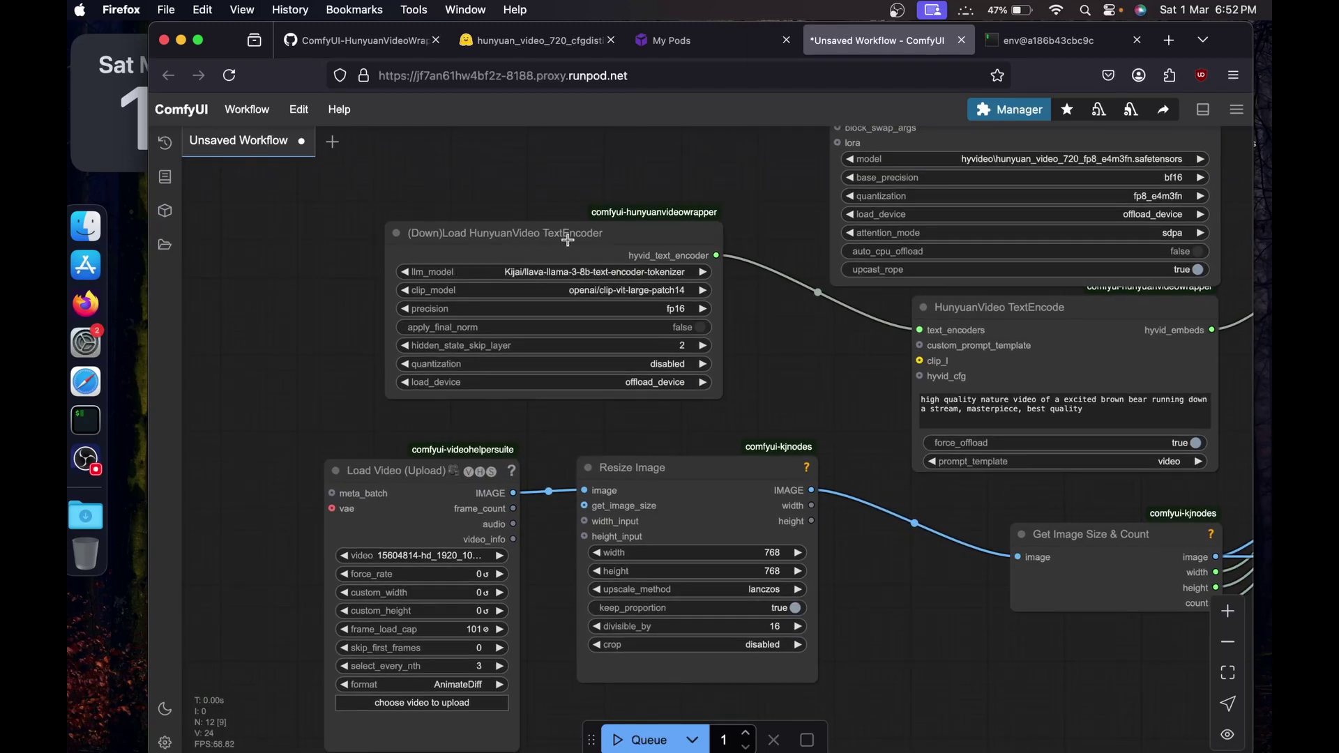
{"action": "left_click", "coordinate": [565, 273]}
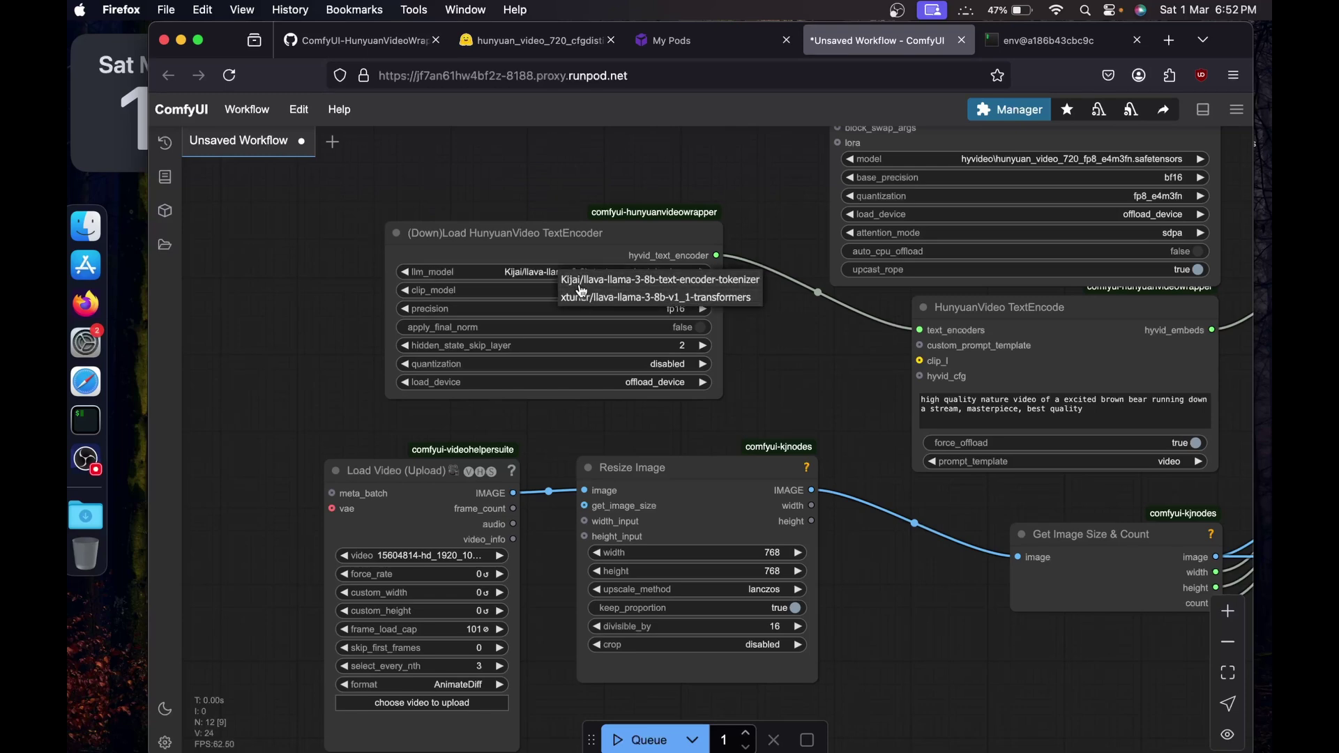
{"action": "left_click", "coordinate": [622, 280]}
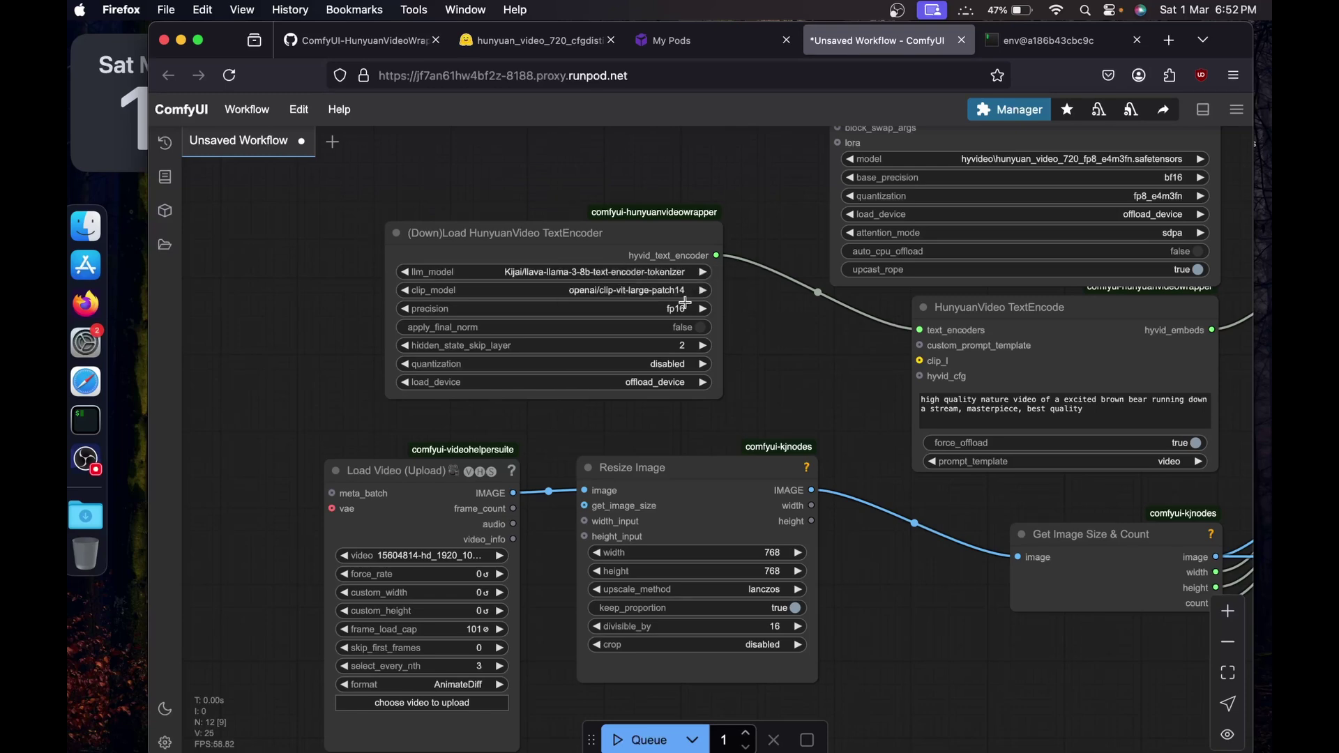
{"action": "scroll", "coordinate": [651, 368], "scroll_direction": "right", "scroll_amount": 10}
{"action": "scroll", "coordinate": [651, 368], "scroll_direction": "up", "scroll_amount": 6}
Check the HunyuanVideo Model Loader node, then open the README's source video link.
{"action": "left_click", "coordinate": [651, 368]}
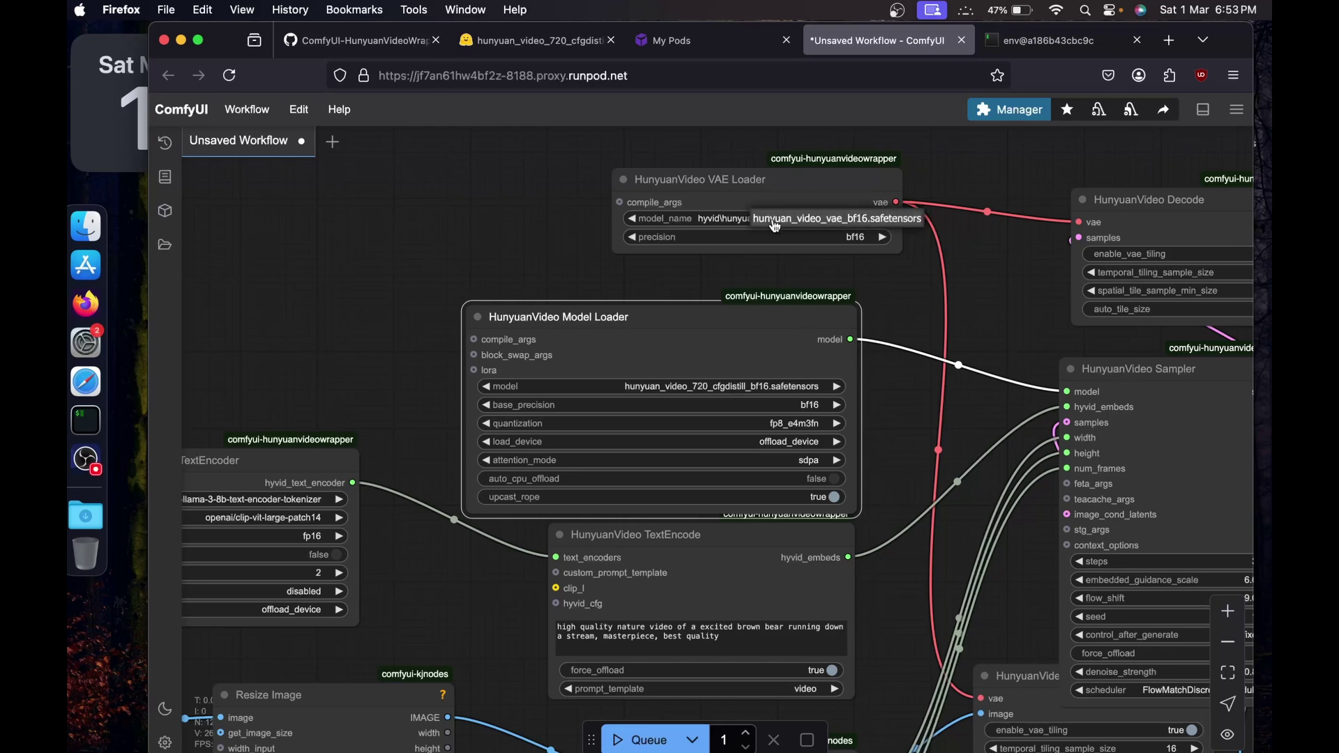
{"action": "scroll", "coordinate": [913, 278], "scroll_direction": "right", "scroll_amount": 5}
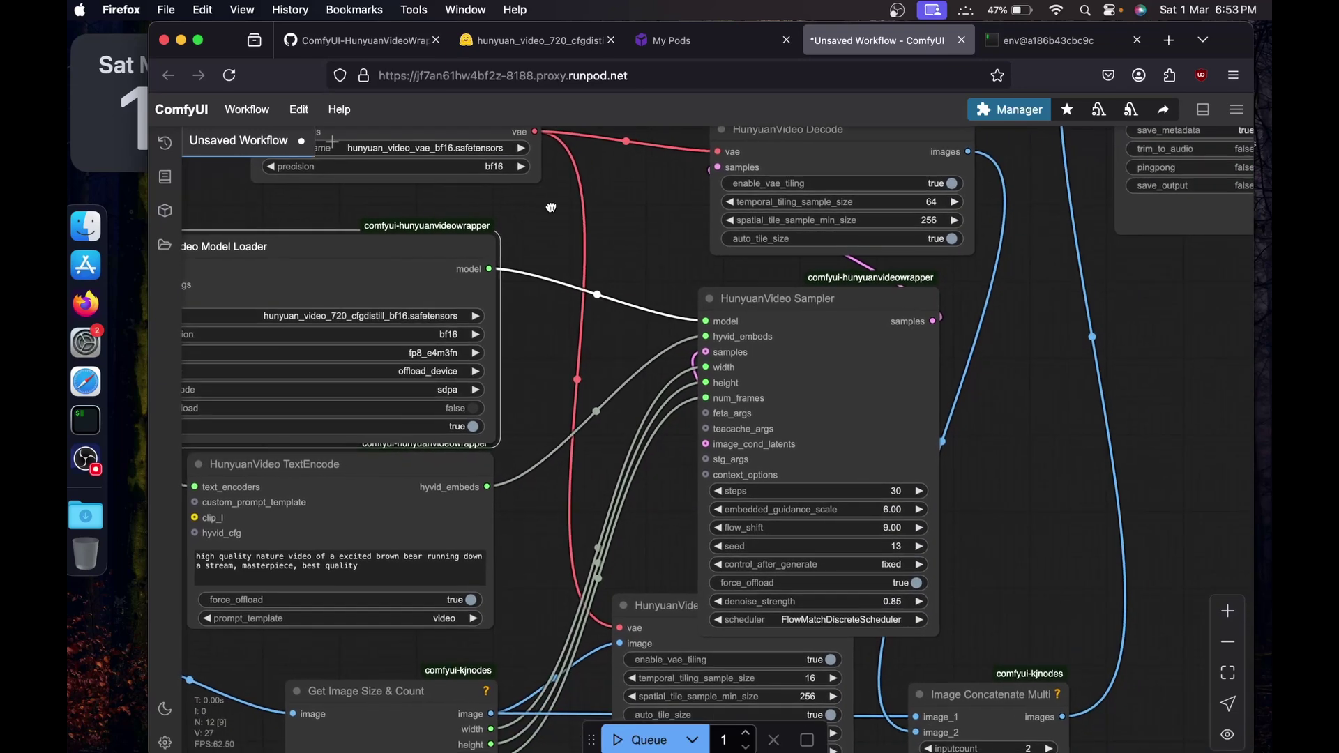
{"action": "scroll", "coordinate": [977, 314], "scroll_direction": "left", "scroll_amount": 8}
{"action": "scroll", "coordinate": [1011, 327], "scroll_direction": "down", "scroll_amount": 3}
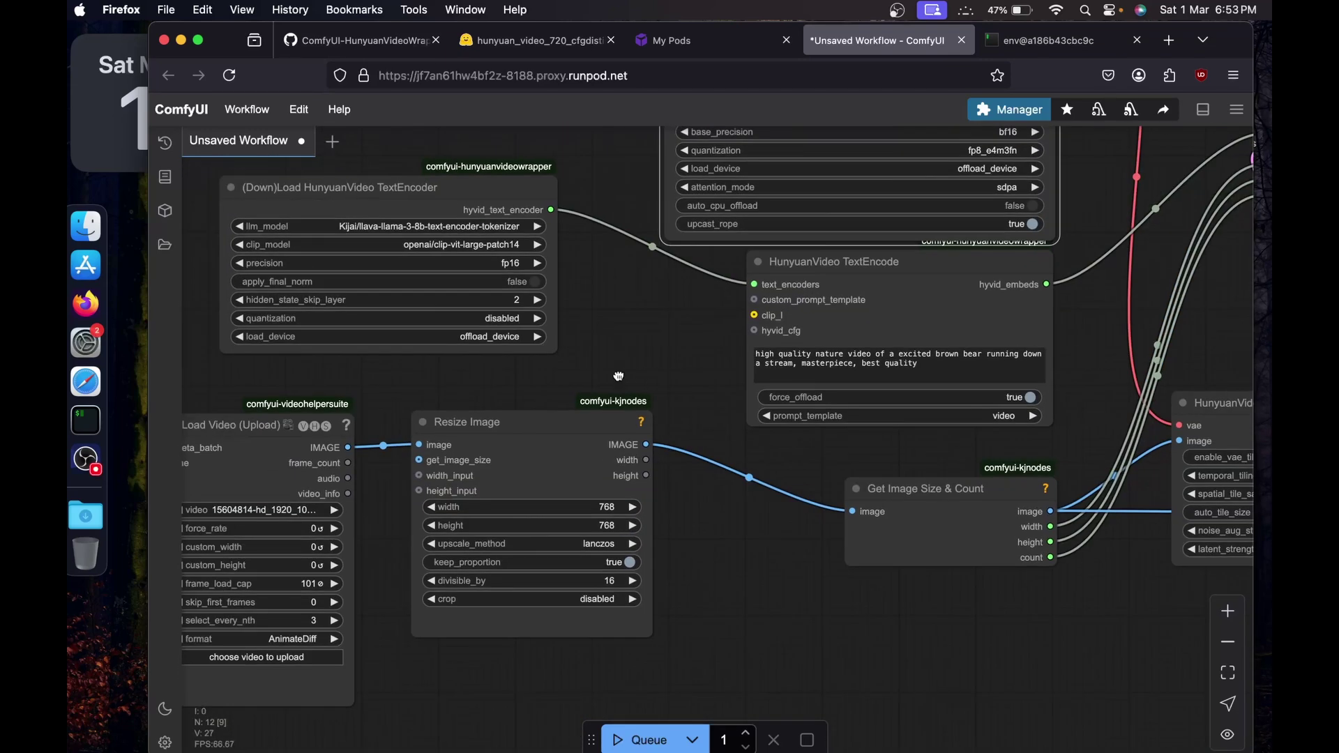
{"action": "scroll", "coordinate": [619, 377], "scroll_direction": "left", "scroll_amount": 6}
{"action": "scroll", "coordinate": [619, 377], "scroll_direction": "down", "scroll_amount": 2}
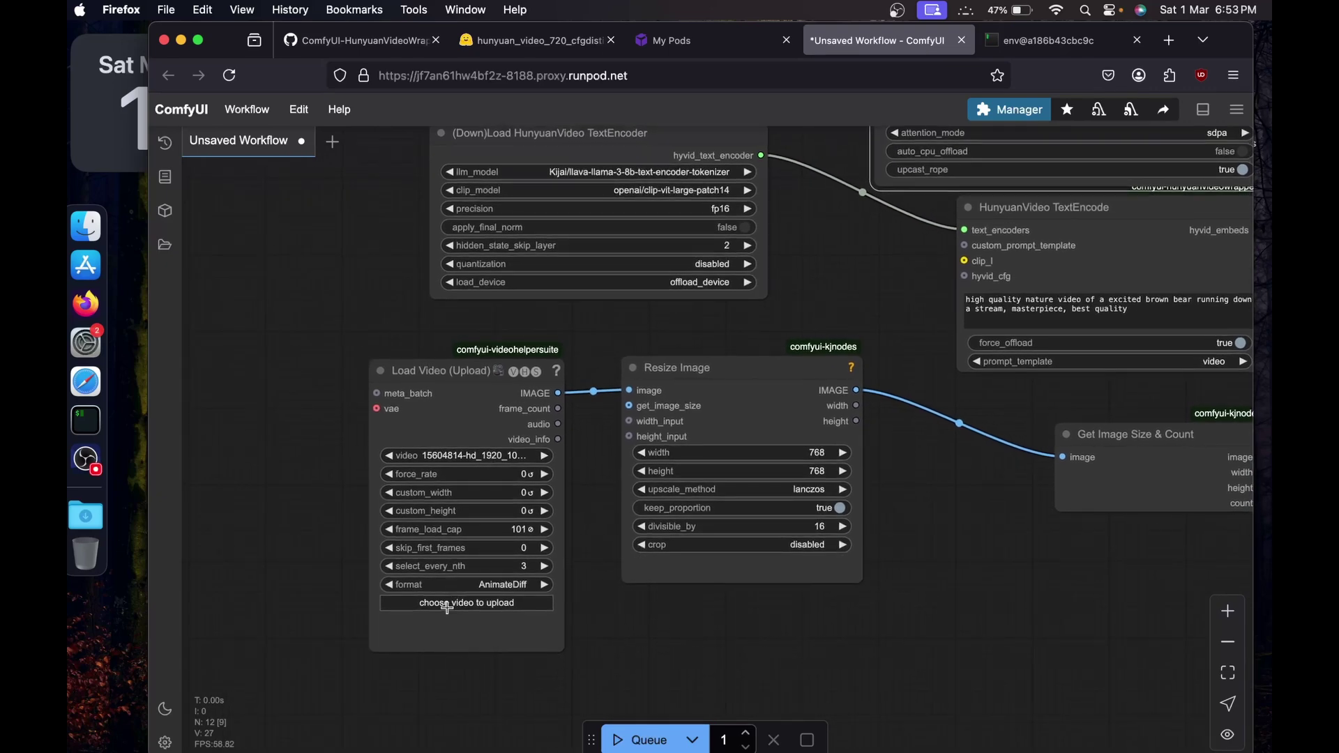
{"action": "key", "text": "super+1"}
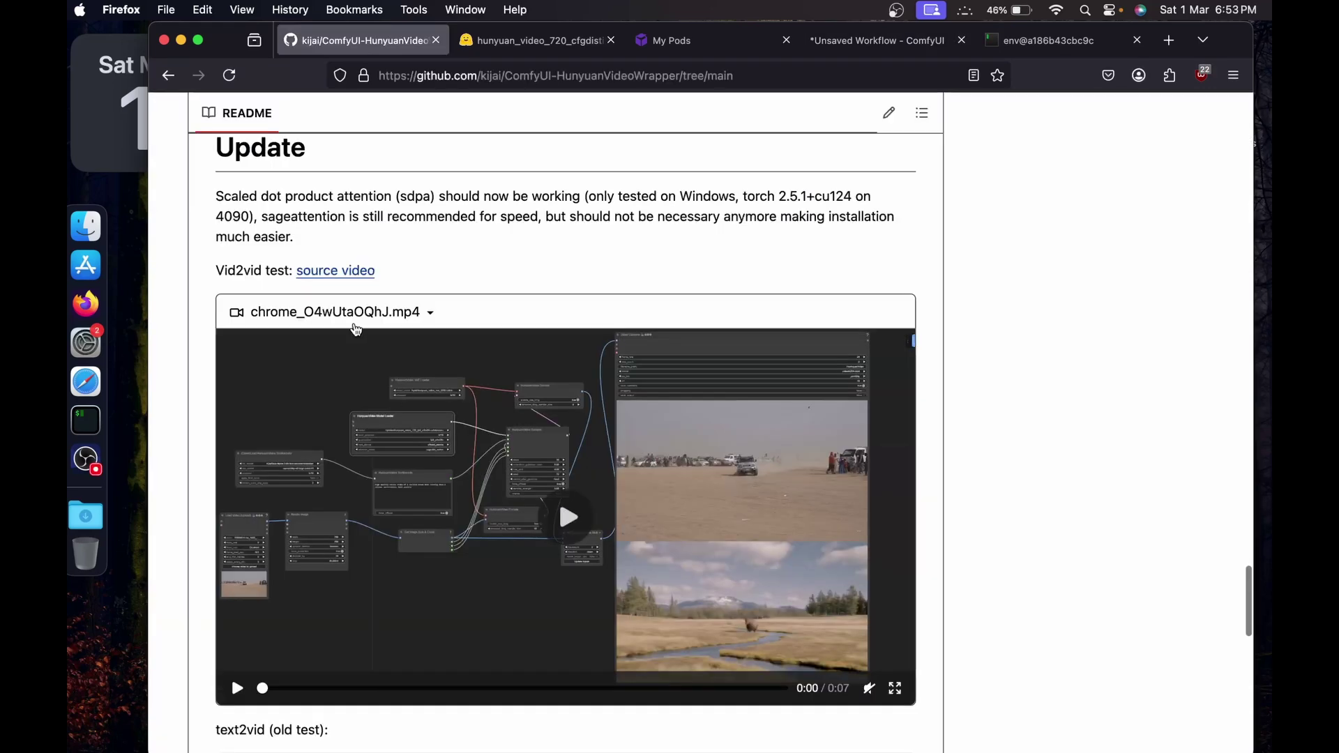
{"action": "left_click", "coordinate": [333, 272]}
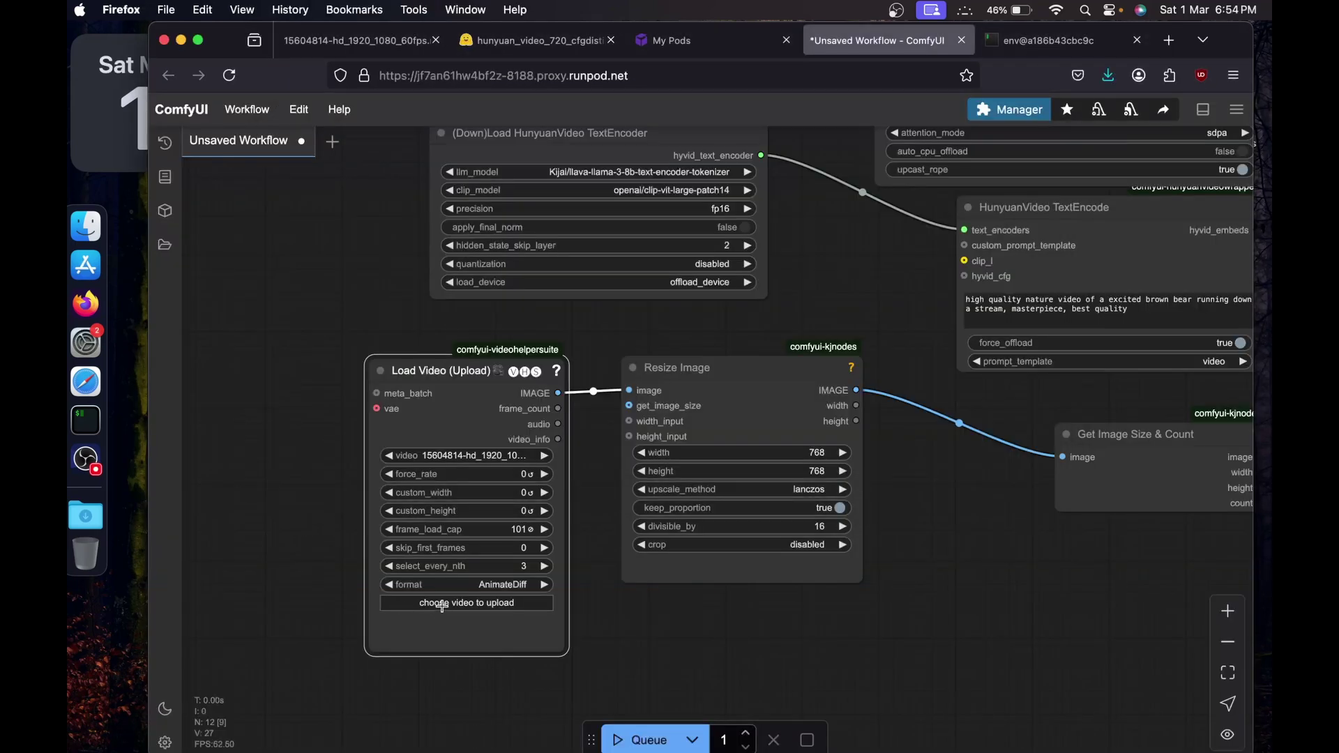
Load video.mp4 of the dusty car scene into the Load Video node.
{"action": "left_click", "coordinate": [452, 604]}
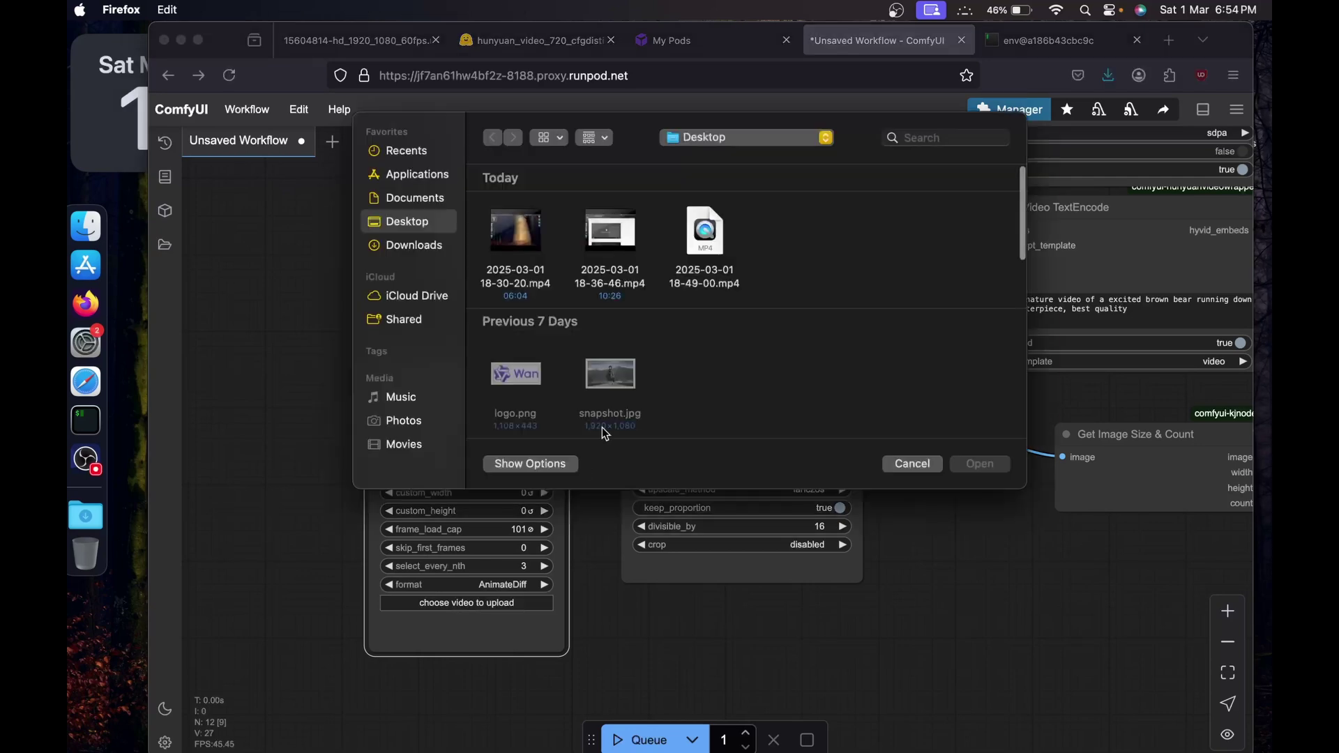
{"action": "double_click", "coordinate": [601, 427]}
{"action": "scroll", "coordinate": [369, 531], "scroll_direction": "down", "scroll_amount": 3}
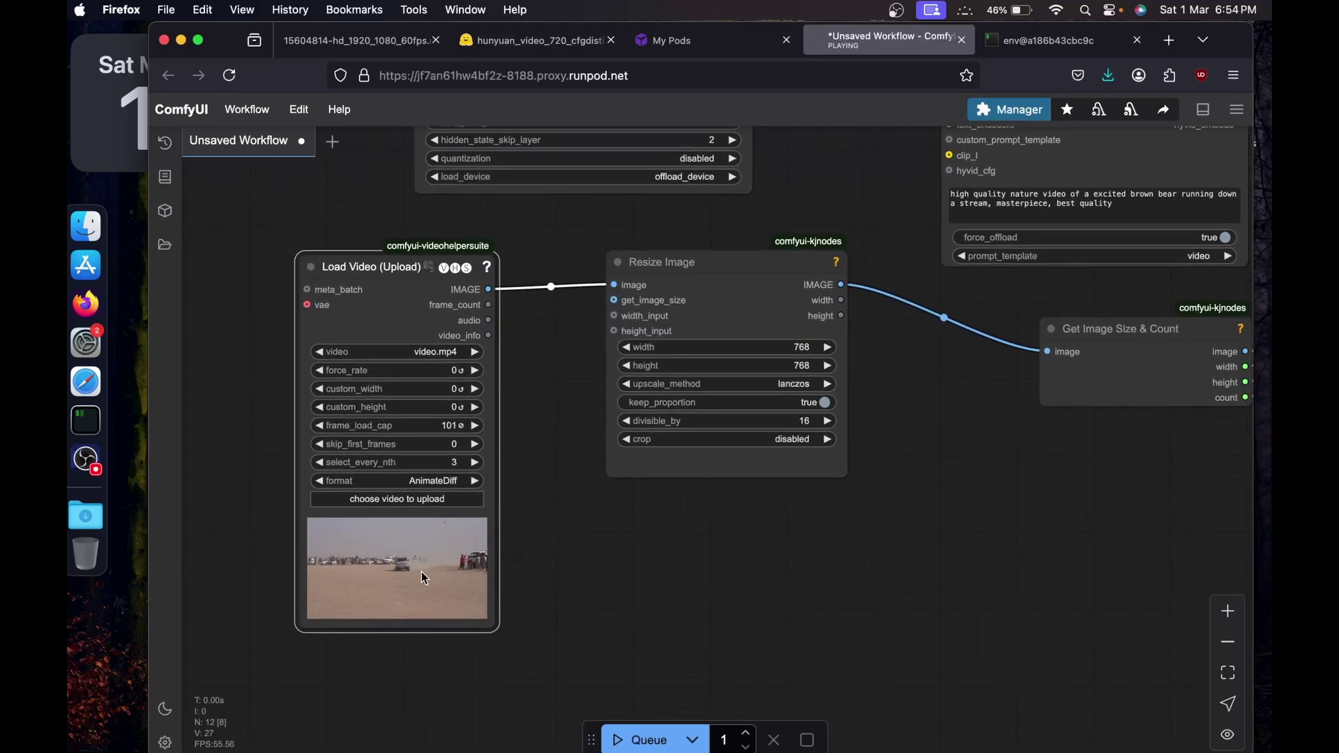
{"action": "left_click_drag", "start_coordinate": [551, 521], "coordinate": [174, 692]}
{"action": "scroll", "coordinate": [664, 438], "scroll_direction": "right", "scroll_amount": 5}
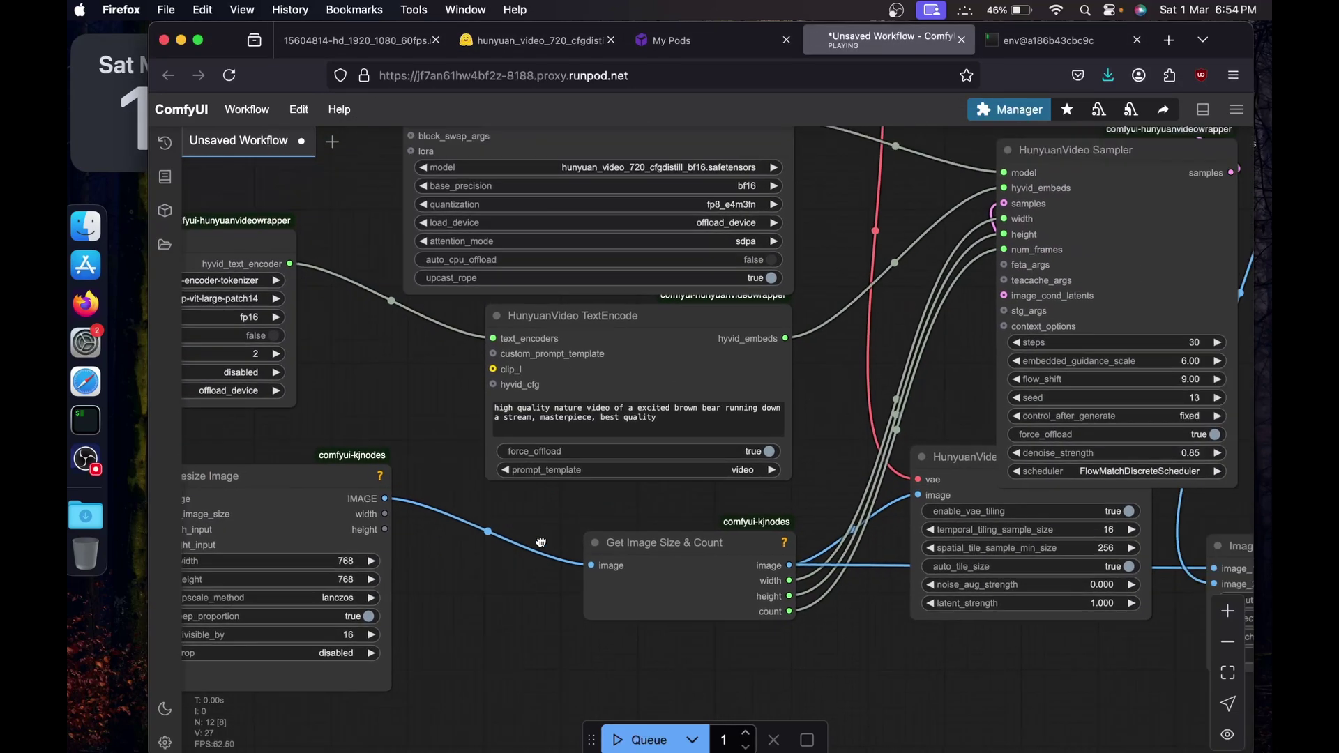
Replace 'brown bear' with 'tiger' in the TextEncode prompt.
{"action": "triple_click", "coordinate": [542, 498]}
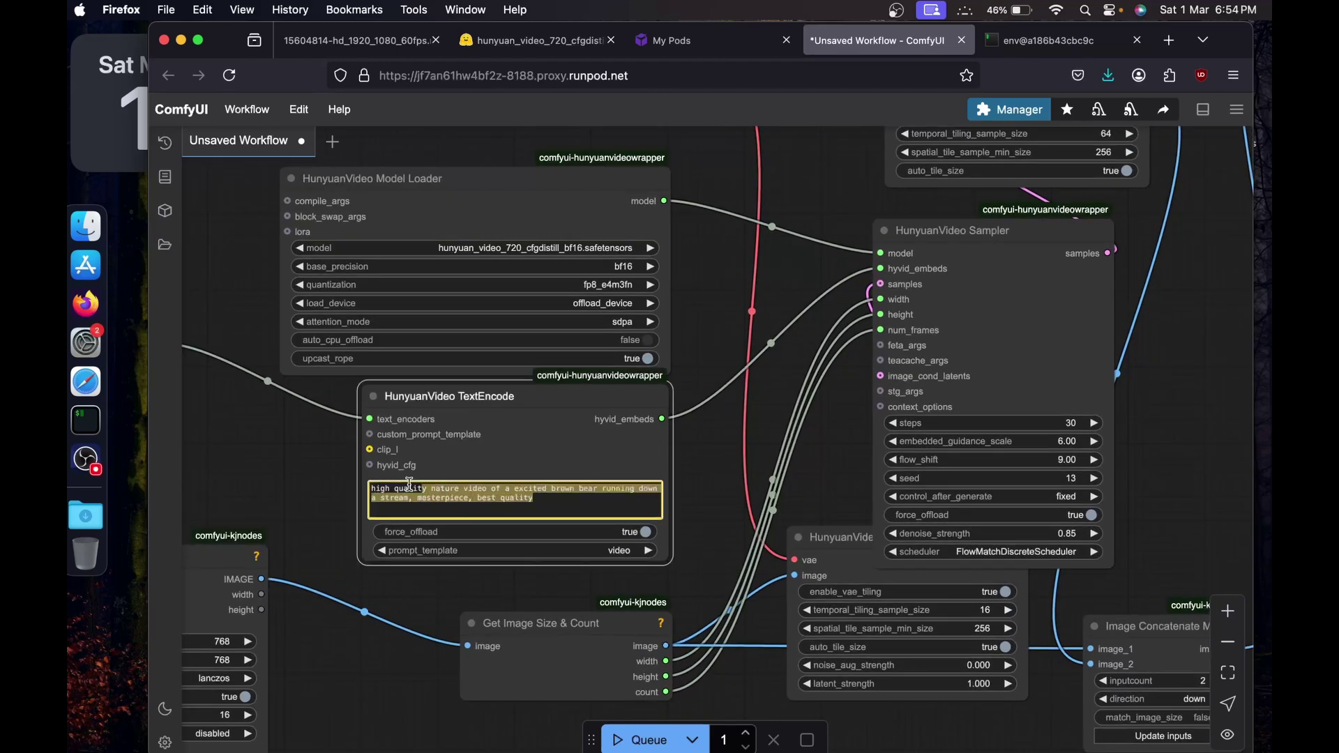
{"action": "left_click", "coordinate": [440, 507]}
{"action": "left_click_drag", "start_coordinate": [432, 497], "coordinate": [528, 495]}
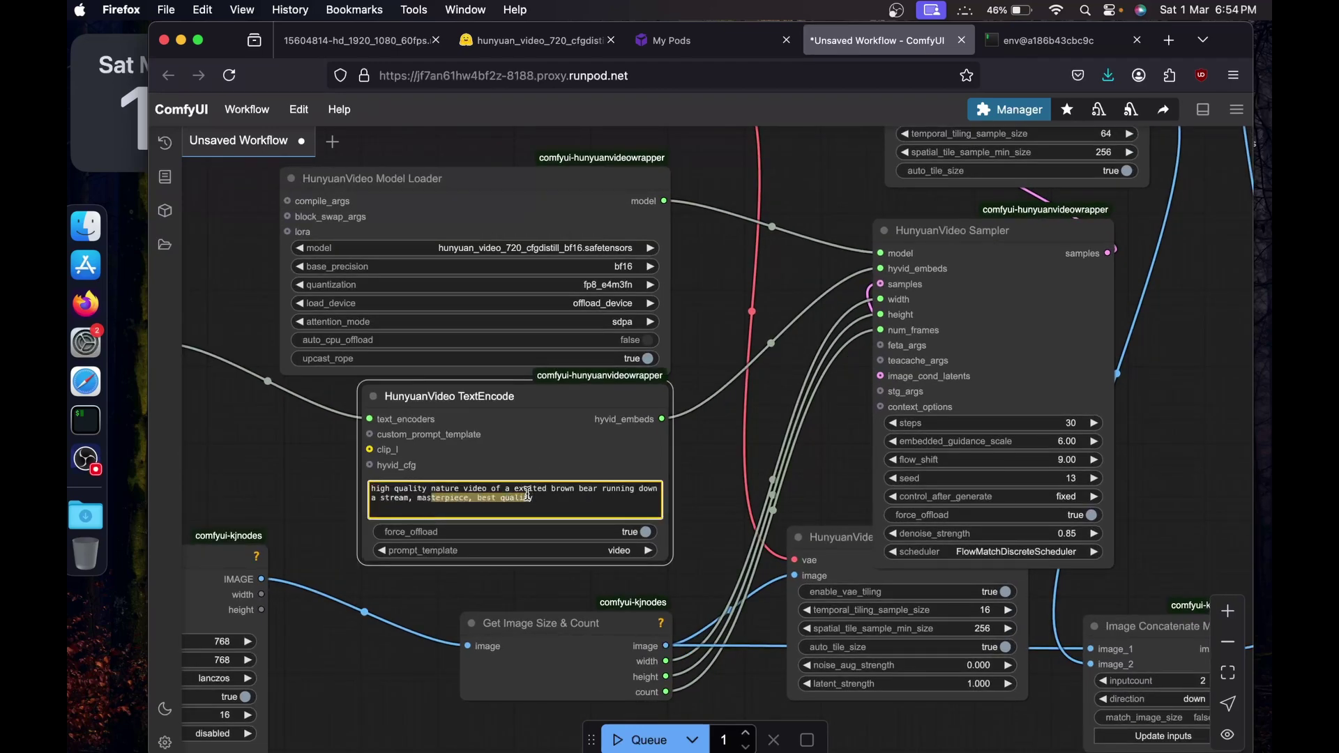
{"action": "left_click", "coordinate": [552, 490]}
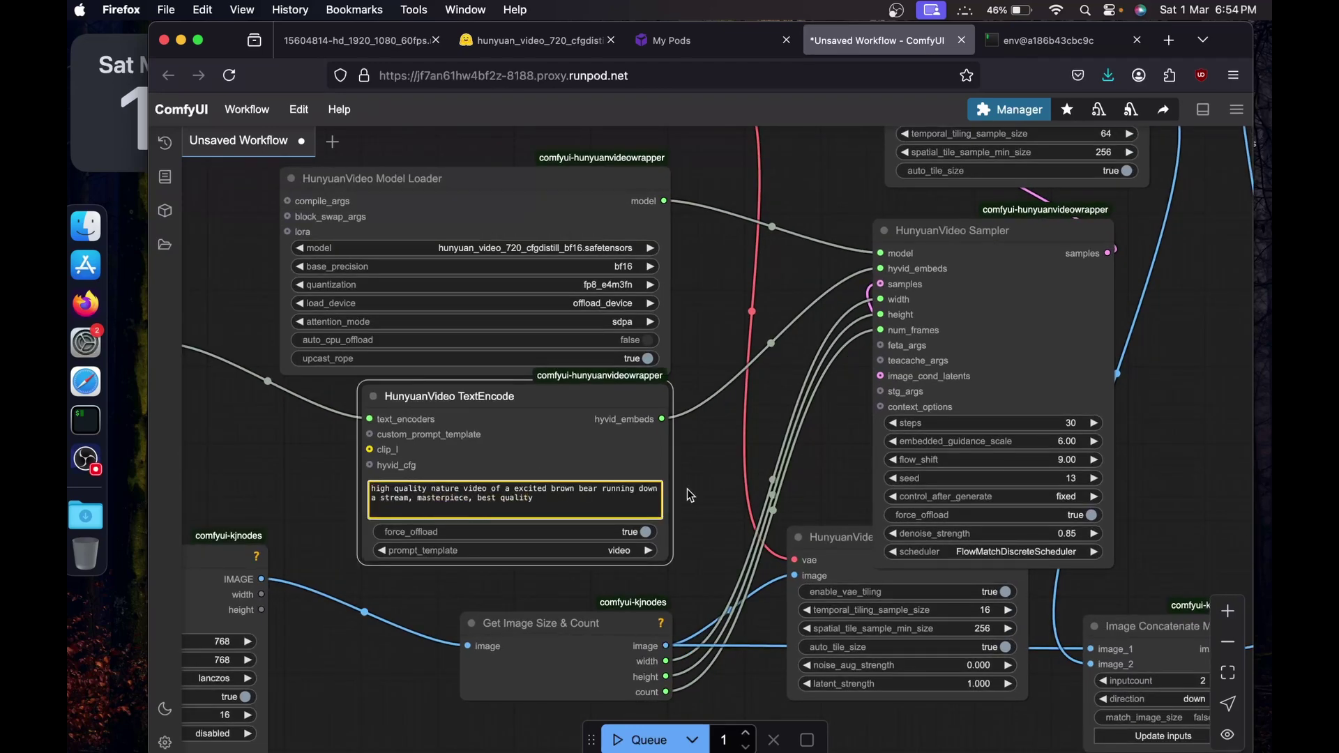
{"action": "type", "text": "to"}
{"action": "key", "text": "BackSpace"}
{"action": "type", "text": "ig"}
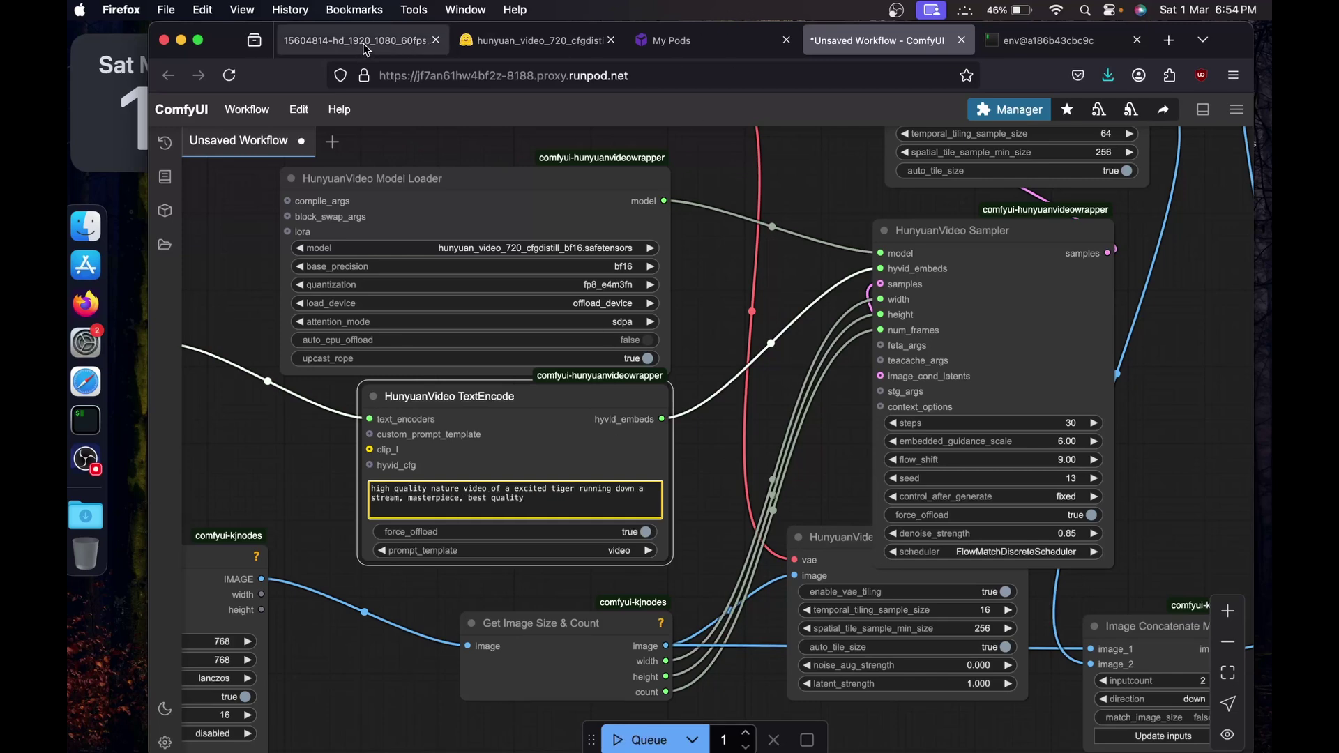
{"action": "left_click", "coordinate": [406, 43]}
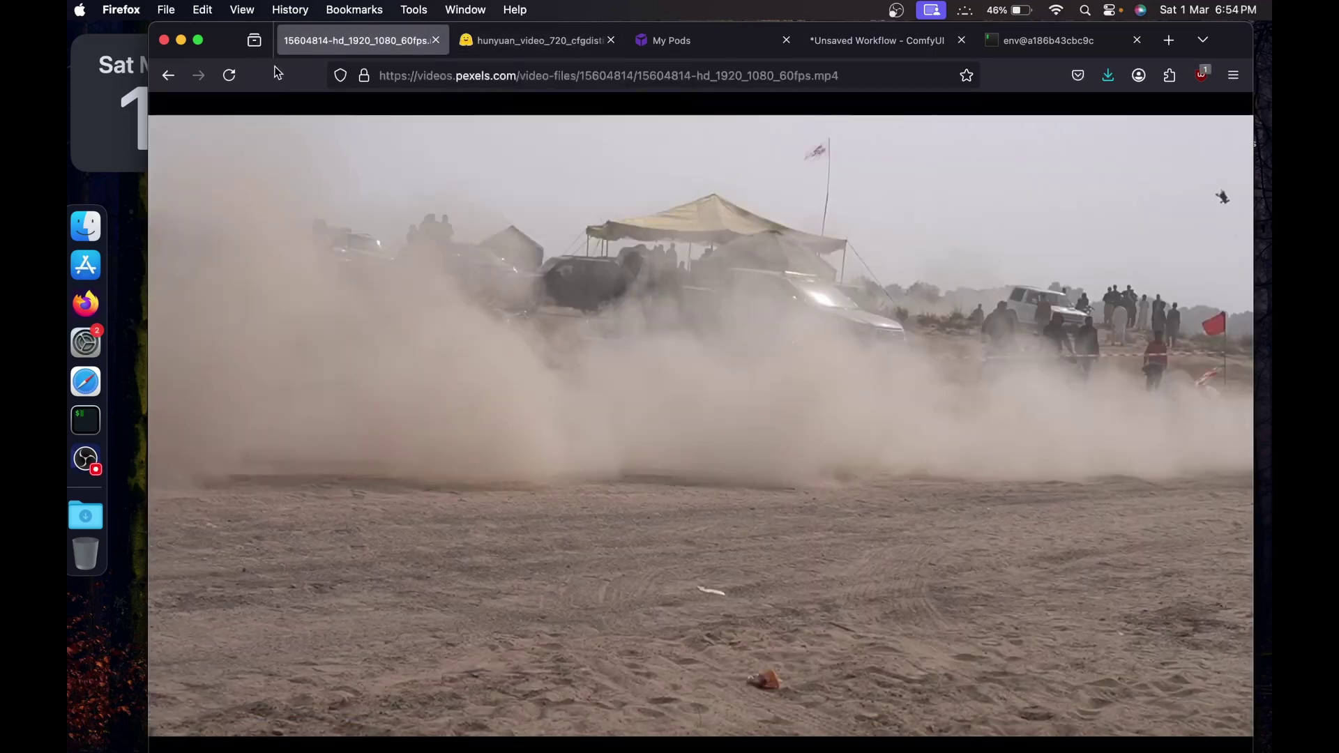
{"action": "left_click", "coordinate": [901, 41]}
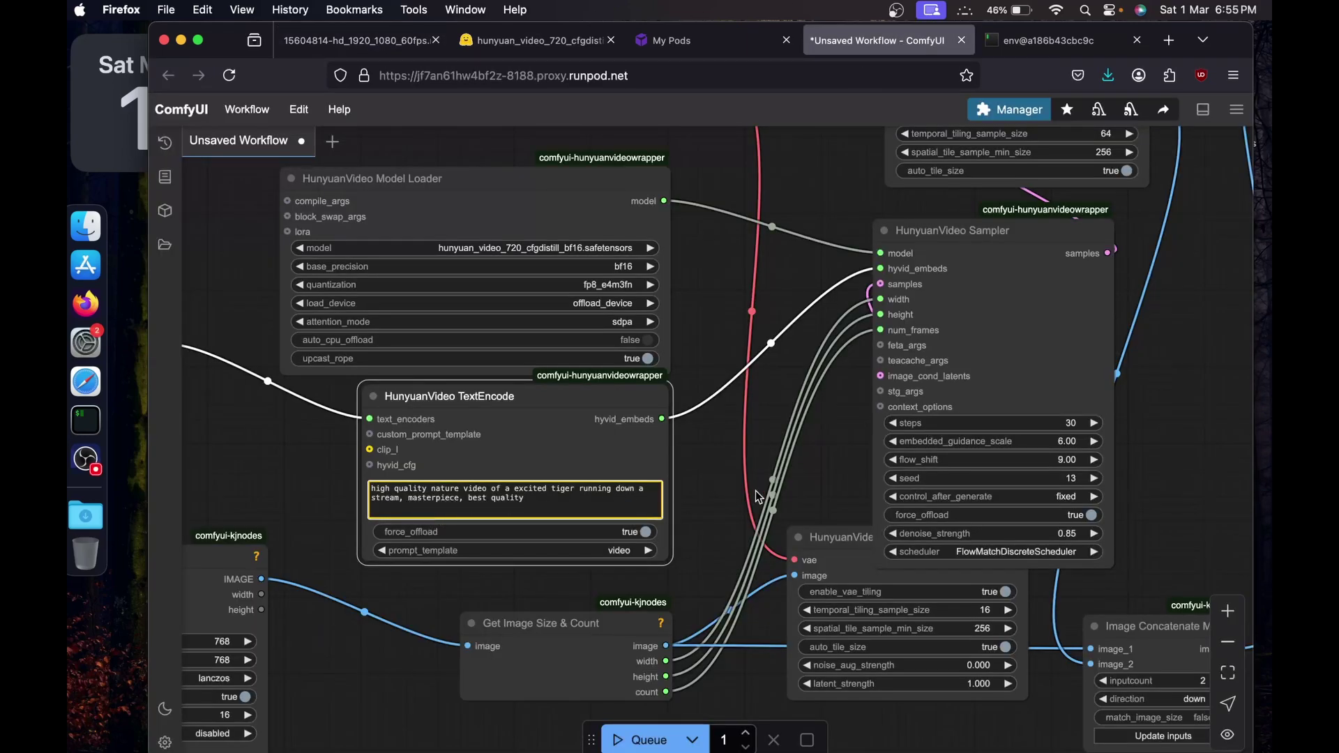
{"action": "scroll", "coordinate": [755, 491], "scroll_direction": "right", "scroll_amount": 8}
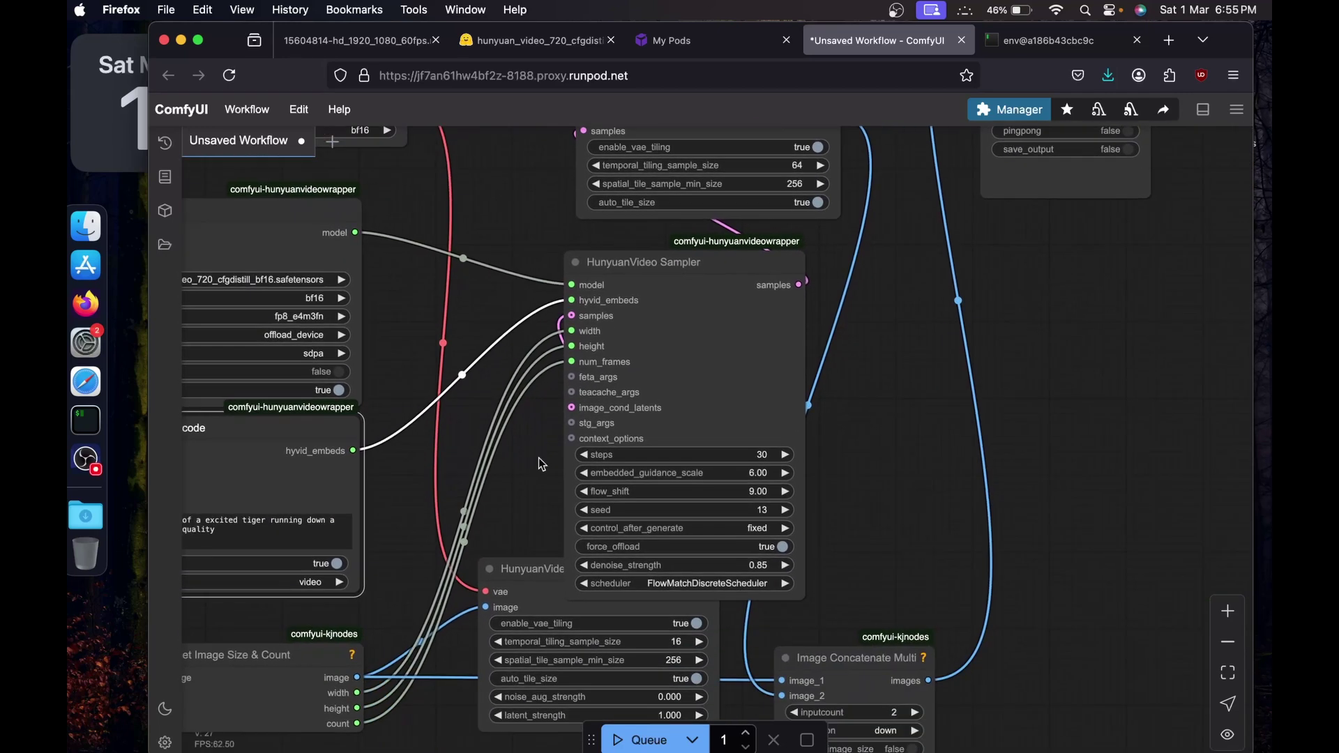
Queue the workflow and follow the server log until it finishes in 944.39 seconds.
{"action": "left_click", "coordinate": [647, 741]}
{"action": "key", "text": "ctrl+Tab"}
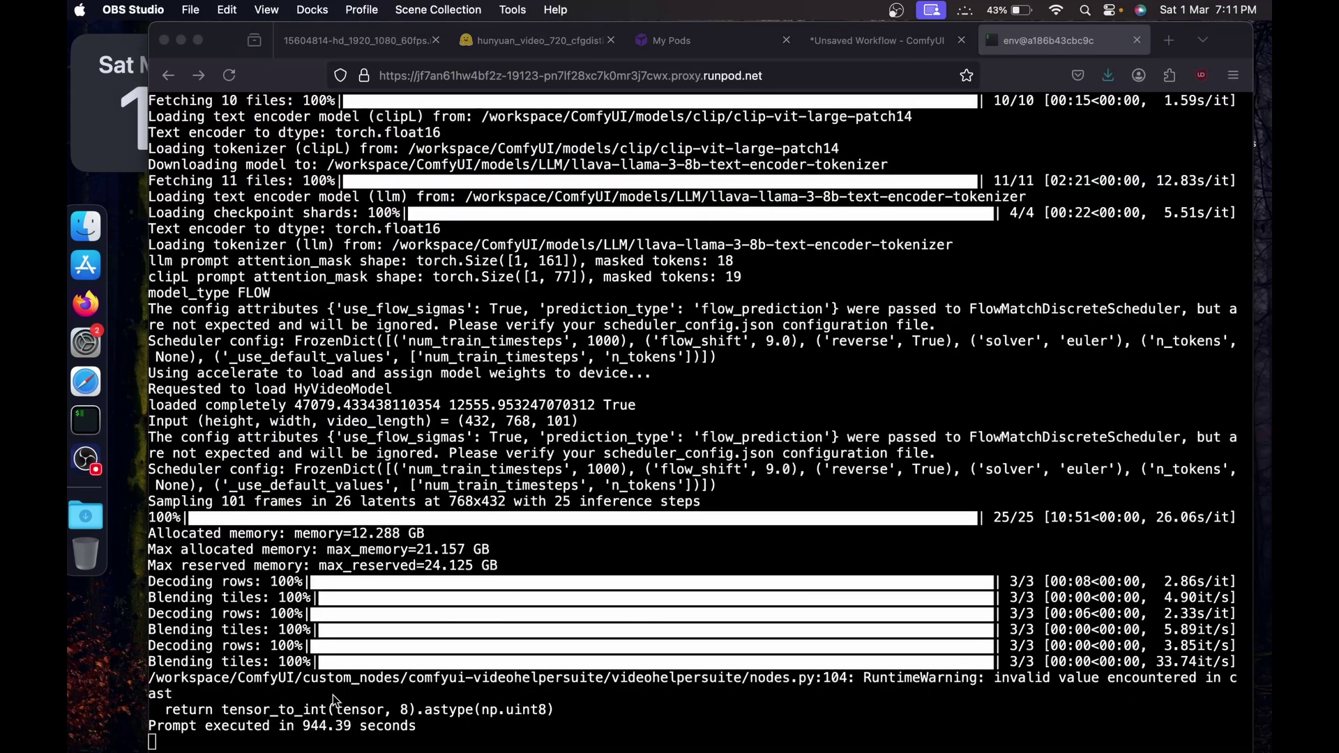
{"action": "left_click", "coordinate": [350, 730]}
{"action": "left_click_drag", "start_coordinate": [301, 730], "coordinate": [412, 727]}
Note the 944.39-second run time and review the rendered preview in Video Combine.
{"action": "left_click", "coordinate": [417, 725]}
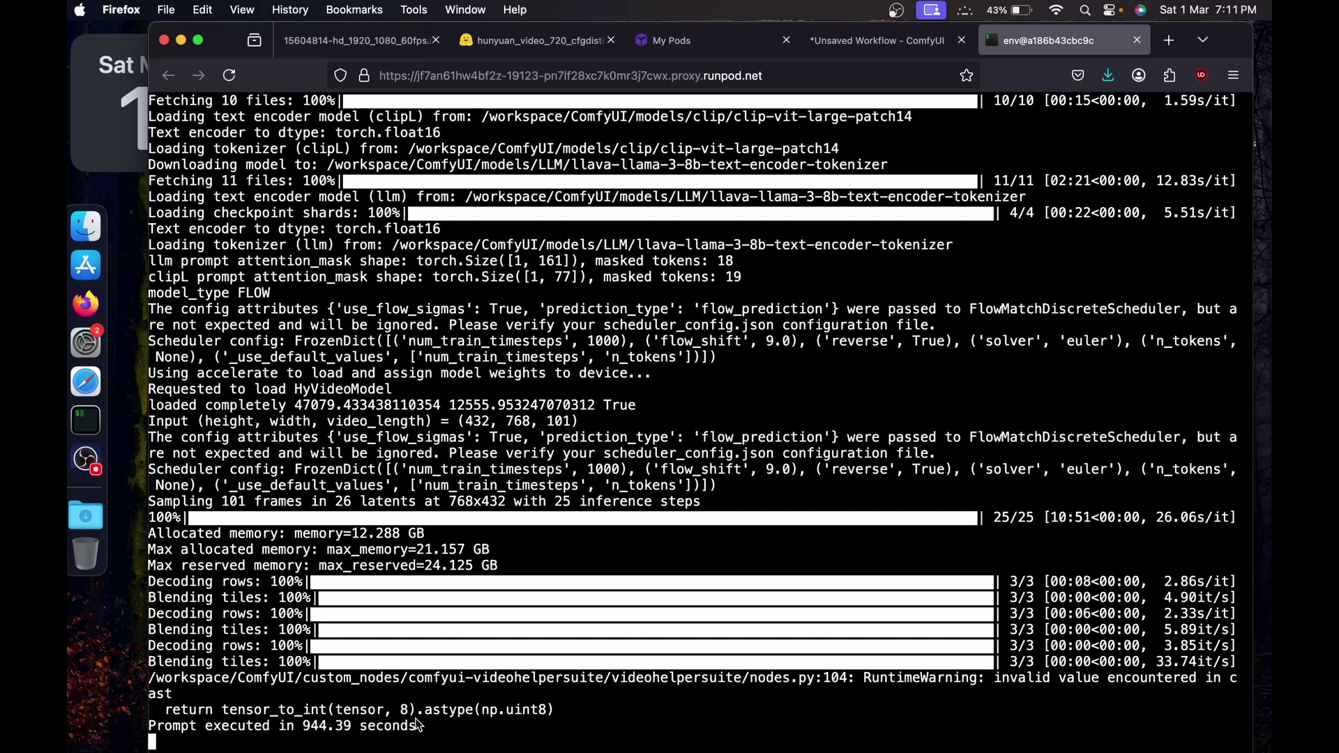
{"action": "left_click_drag", "start_coordinate": [308, 732], "coordinate": [352, 731]}
{"action": "left_click", "coordinate": [868, 38]}
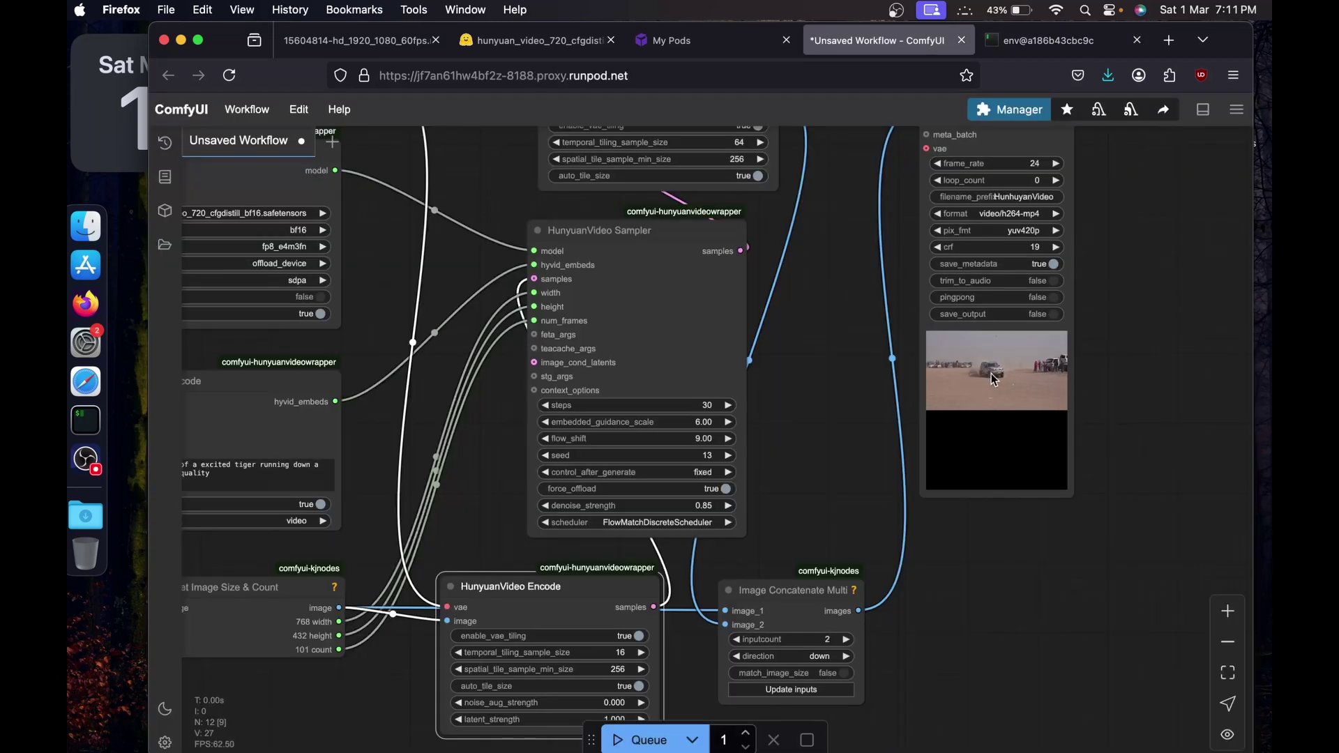
{"action": "scroll", "coordinate": [994, 379], "scroll_direction": "up", "scroll_amount": 3}
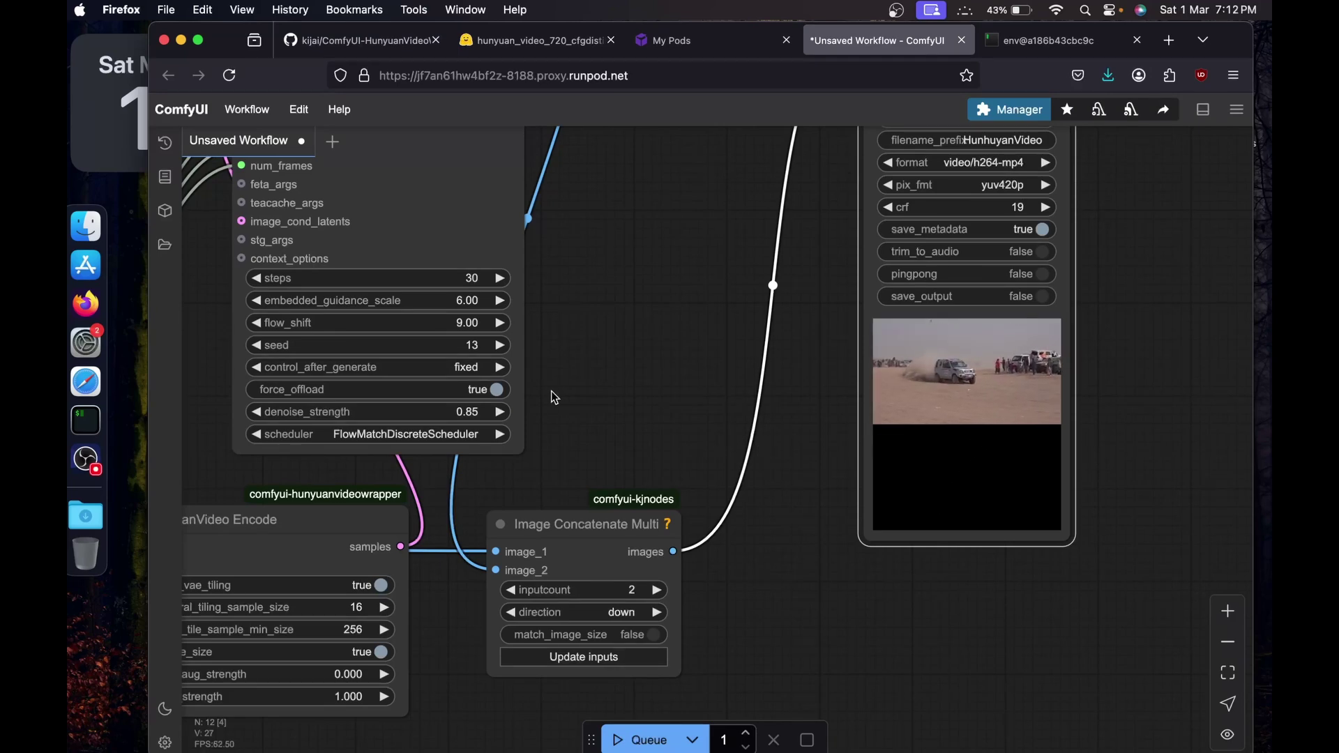
Stop the ComfyUI server with Ctrl+C in the terminal.
{"action": "left_click", "coordinate": [1066, 40]}
{"action": "left_click", "coordinate": [594, 492]}
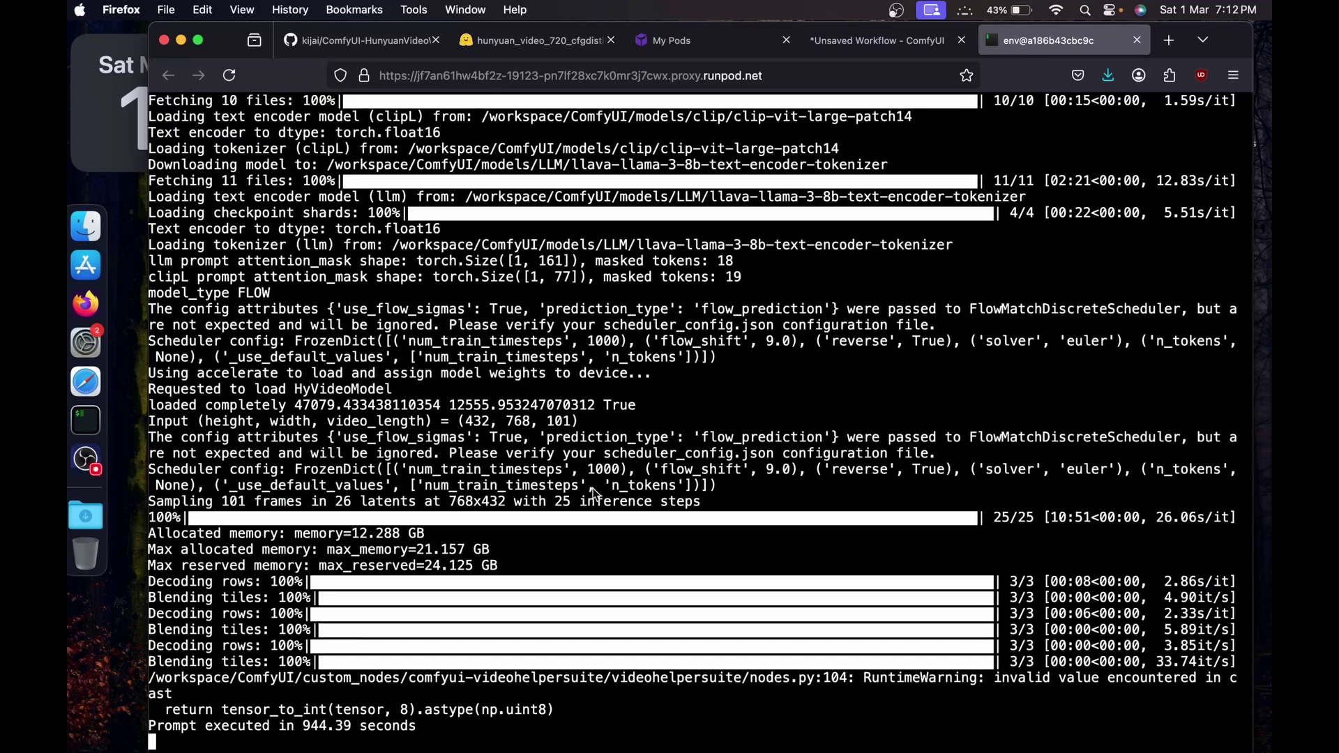
{"action": "key", "text": "ctrl+c"}
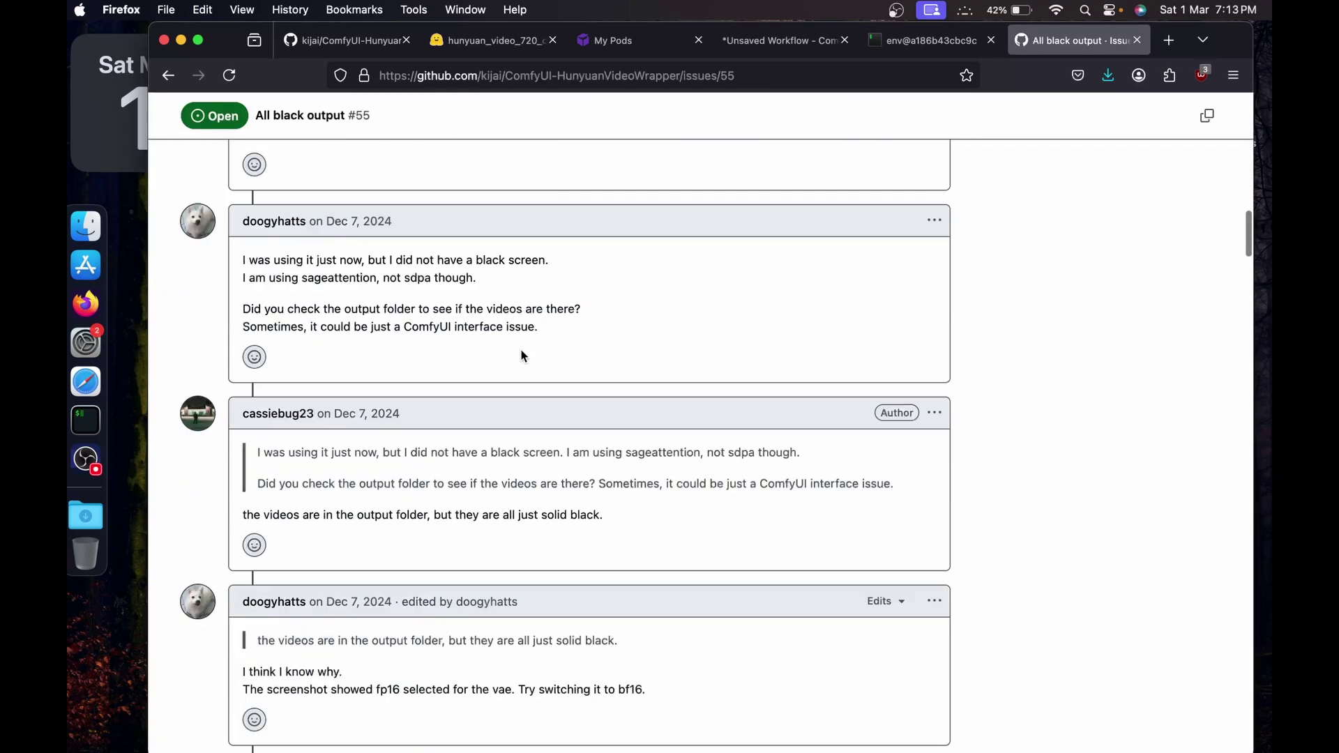
Scroll issue #55 to kijai's comment and highlight the torch 2.5.1+cu124 recommendation.
{"action": "scroll", "coordinate": [520, 352], "scroll_direction": "up", "scroll_amount": 10}
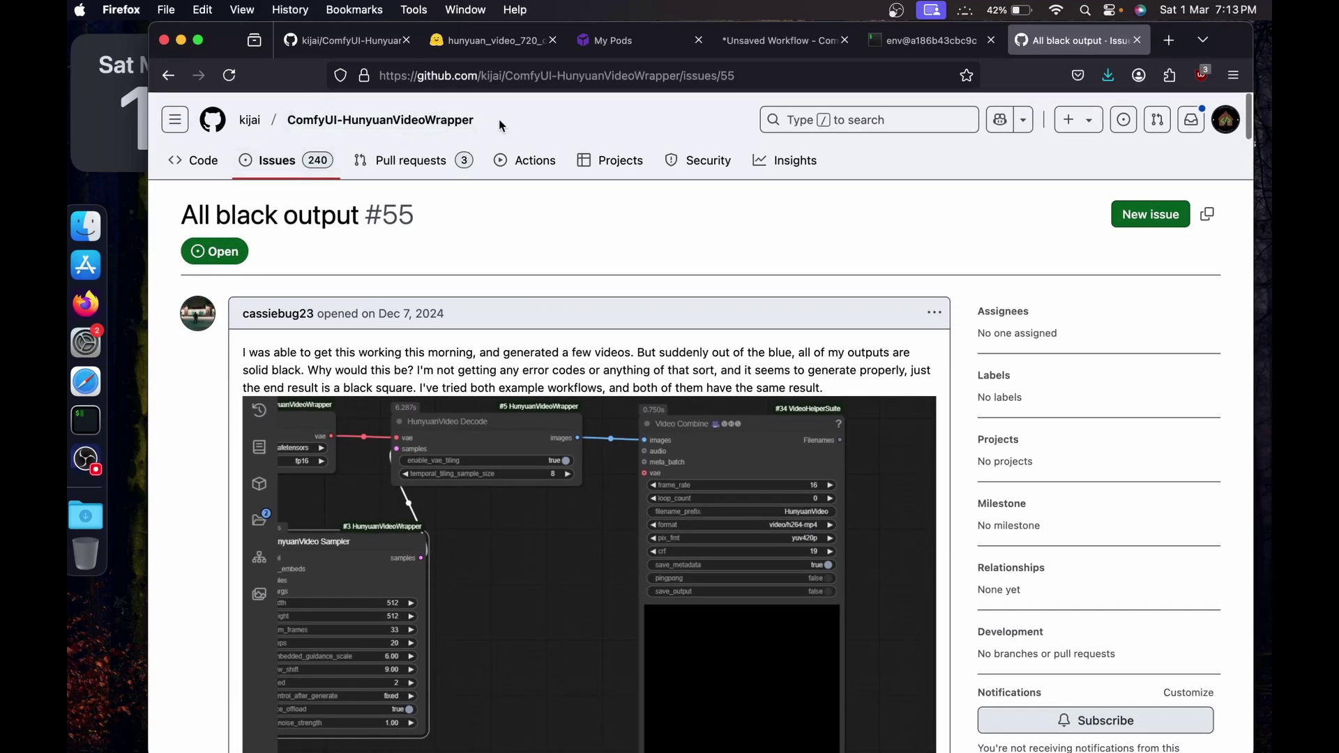
{"action": "scroll", "coordinate": [457, 280], "scroll_direction": "down", "scroll_amount": 4}
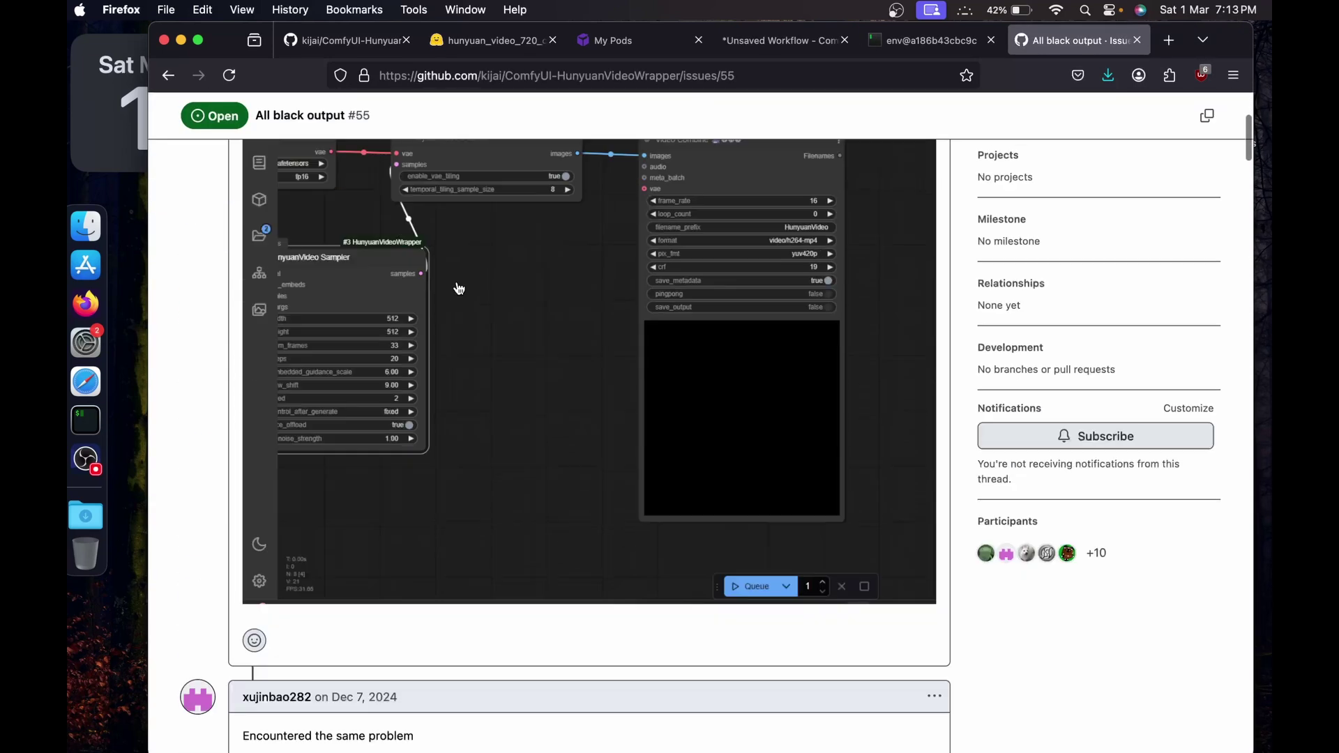
{"action": "scroll", "coordinate": [634, 353], "scroll_direction": "down", "scroll_amount": 10}
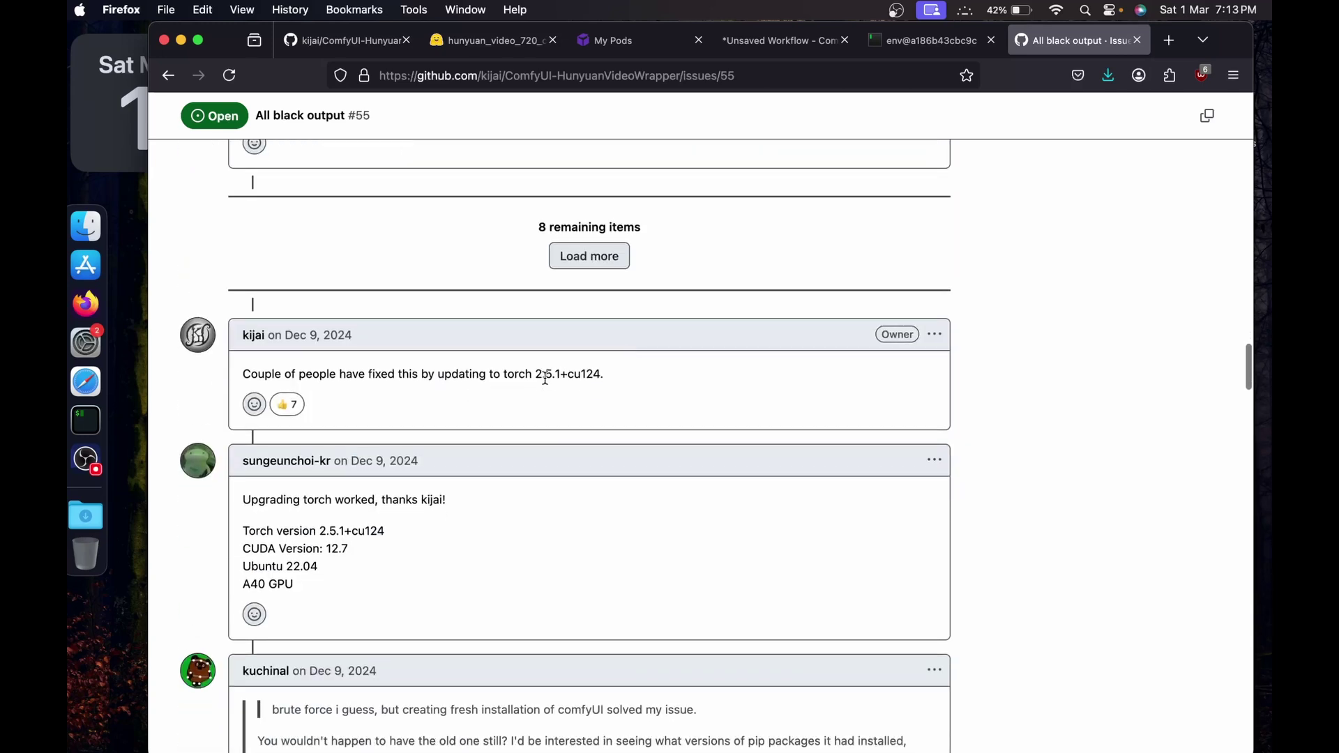
{"action": "left_click_drag", "start_coordinate": [533, 376], "coordinate": [597, 377]}
{"action": "left_click", "coordinate": [600, 373]}
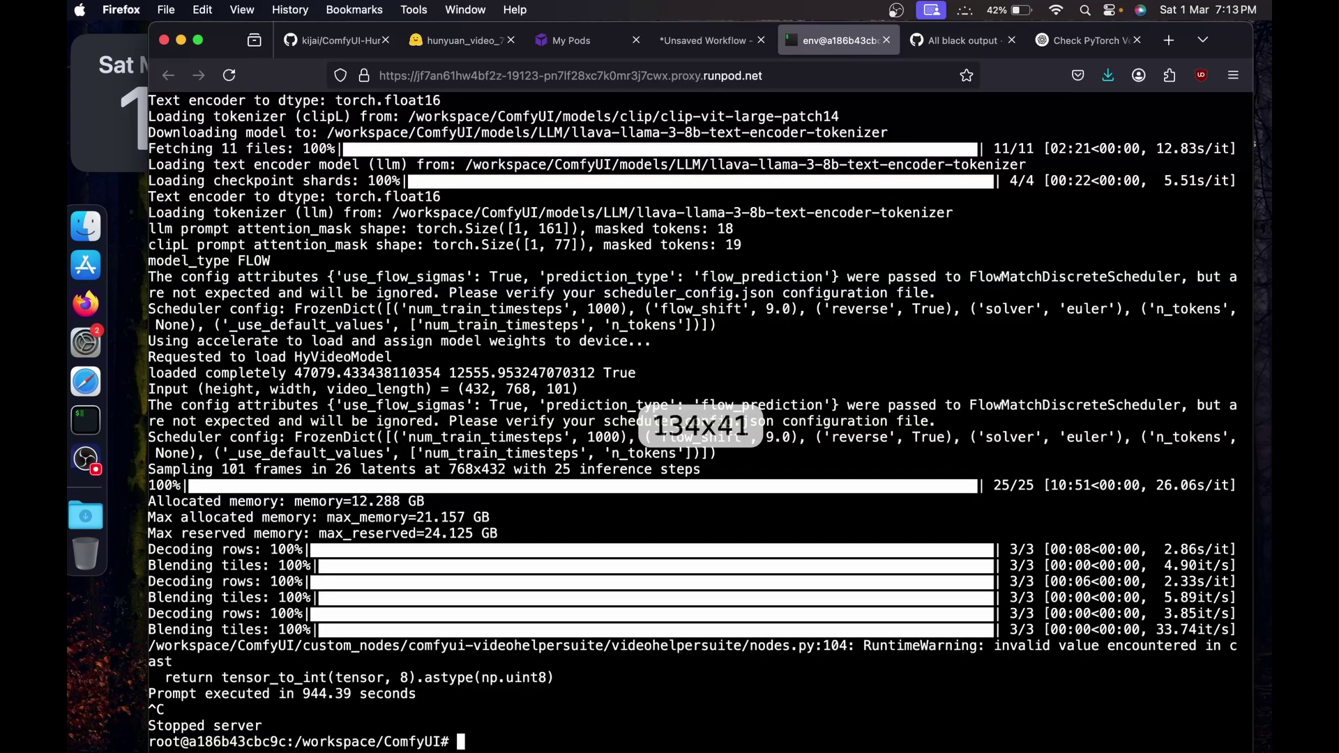
Clear the terminal and check the installed torch version, 2.4.1+cu124.
{"action": "type", "text": "clea"}
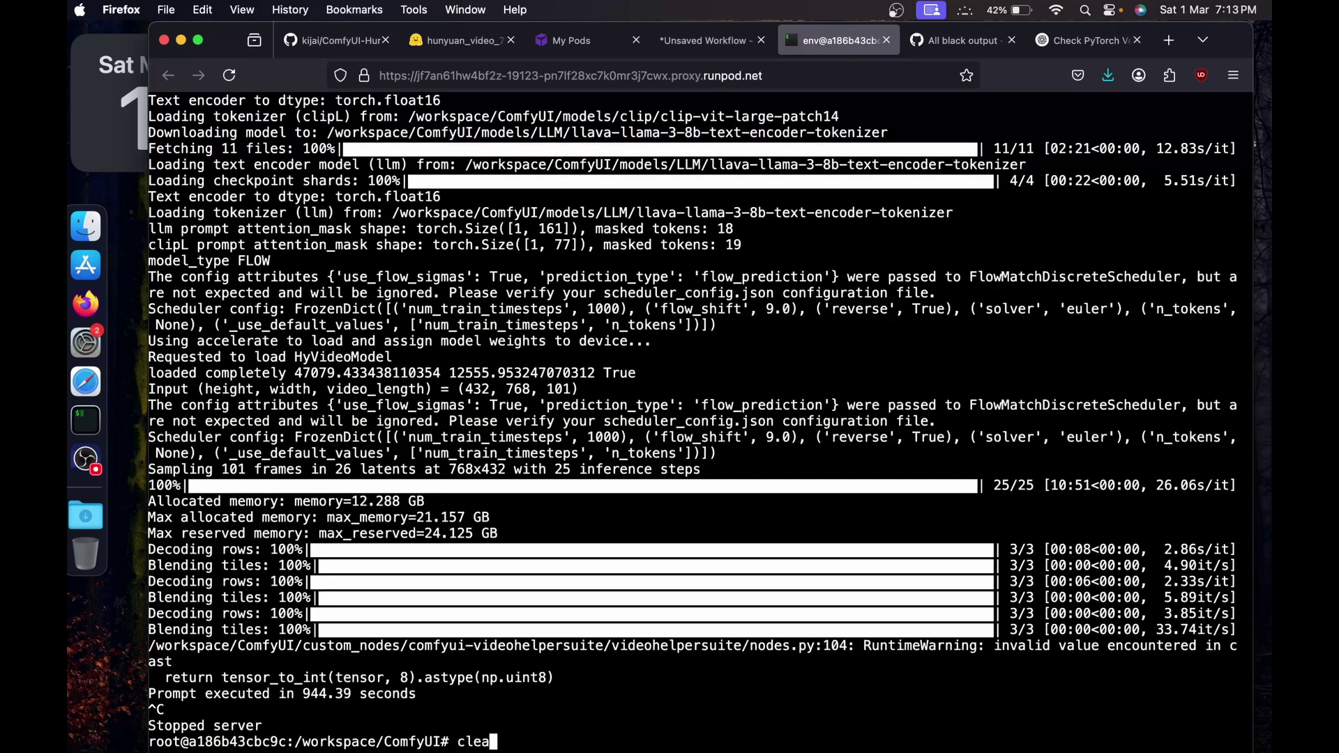
{"action": "type", "text": "r"}
{"action": "key", "text": "Return"}
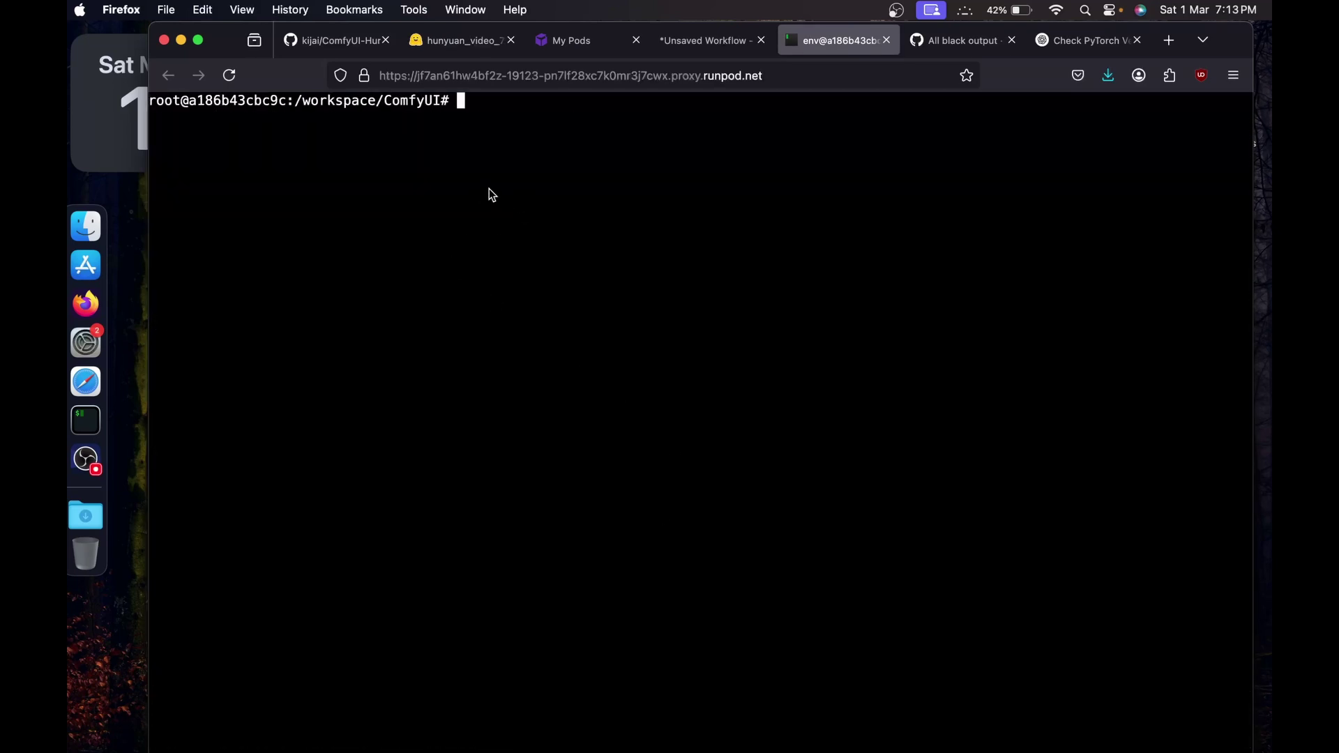
{"action": "key", "text": "super+v"}
{"action": "key", "text": "Return"}
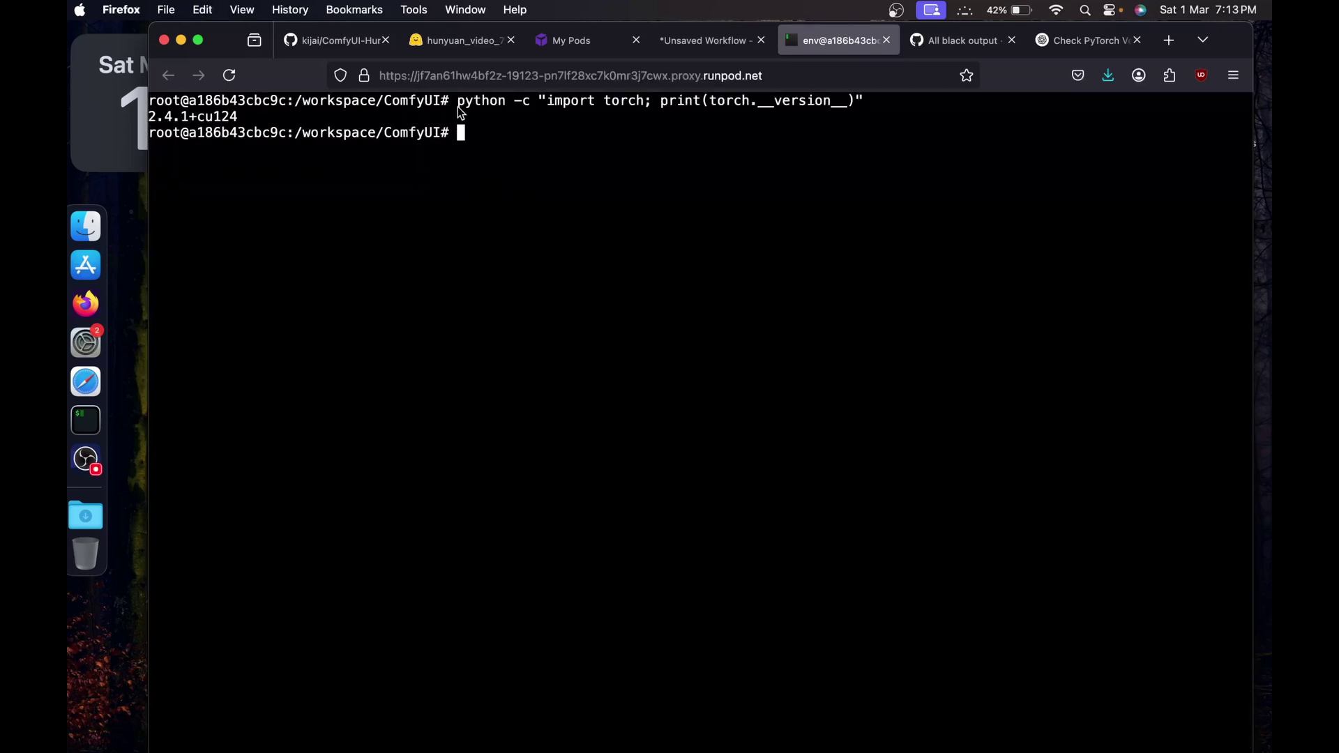
{"action": "left_click_drag", "start_coordinate": [460, 101], "coordinate": [715, 104]}
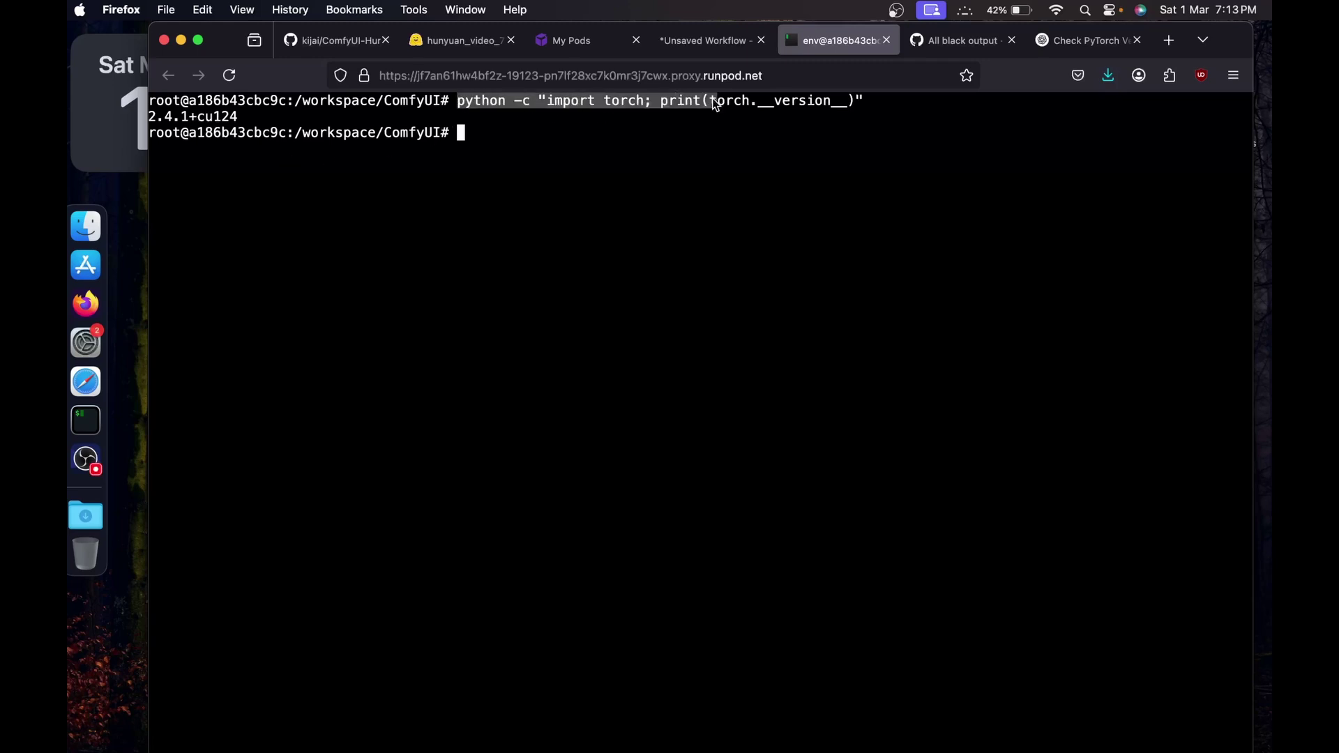
{"action": "left_click_drag", "start_coordinate": [157, 120], "coordinate": [286, 118]}
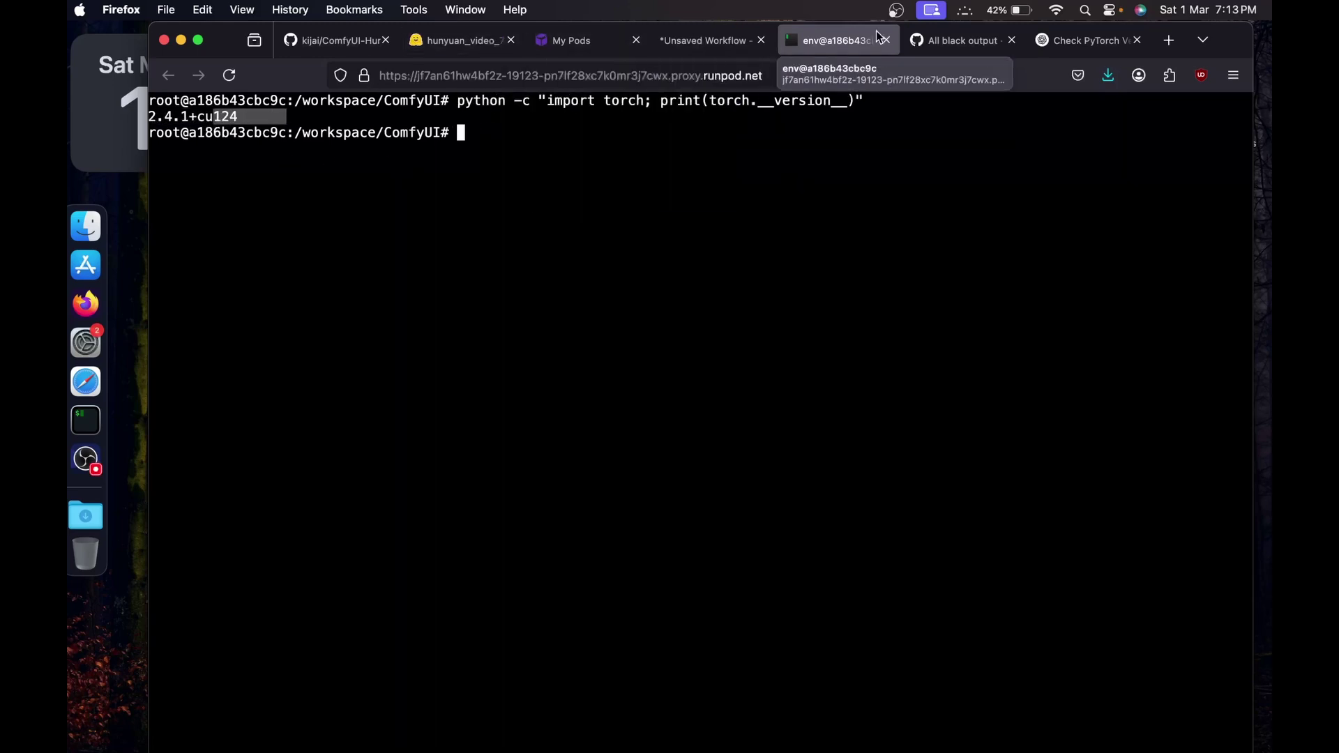
{"action": "left_click", "coordinate": [929, 43]}
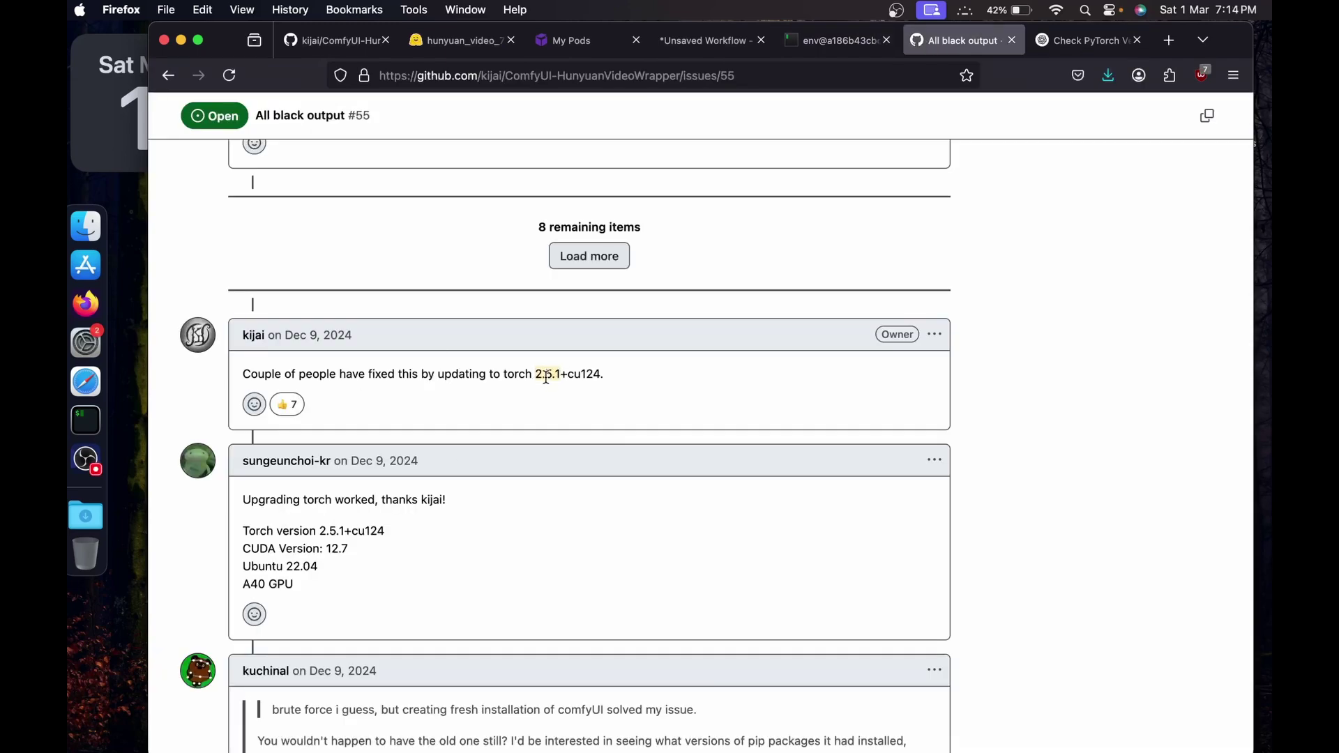
{"action": "left_click", "coordinate": [830, 41]}
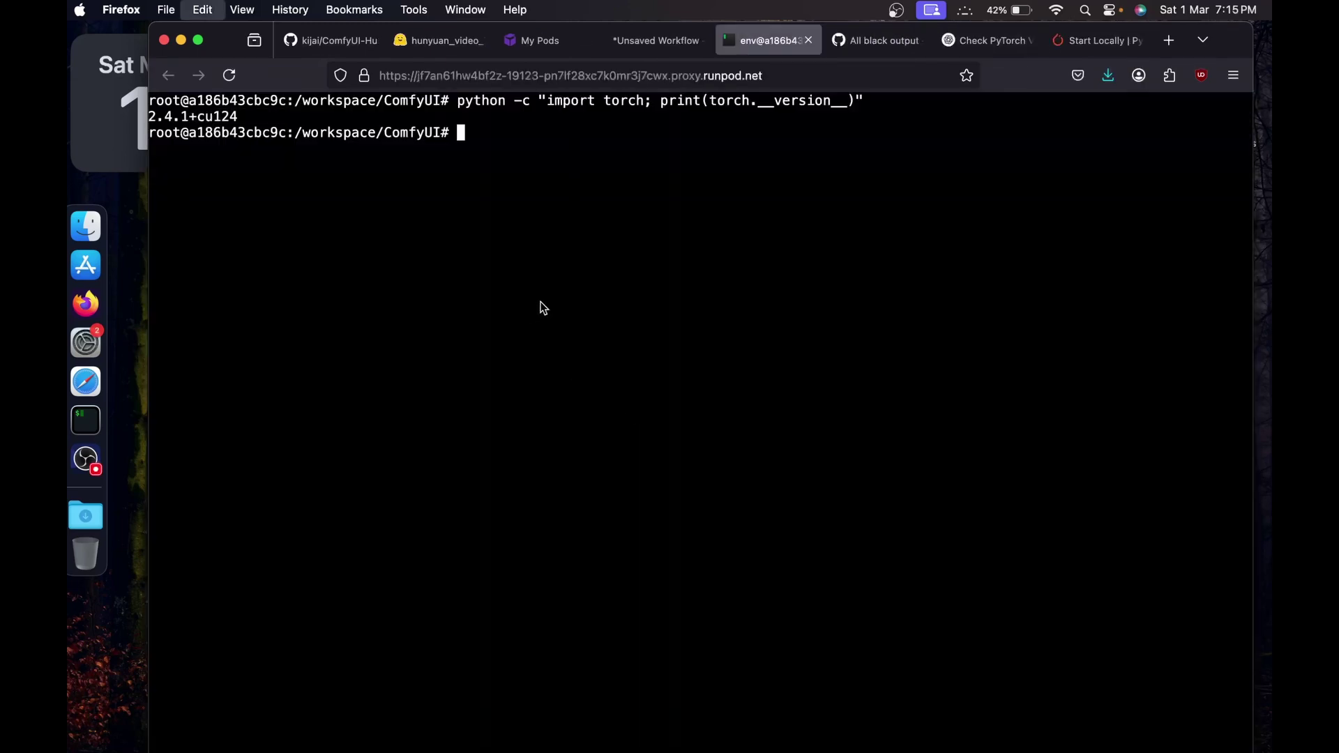
Install torch==2.5.1 from the cu124 index with pip.
{"action": "type", "text": "pip install torch==2.5.1 torchvision==0.20.1 torchaudio==2.5.1 --index-url https://download.pytorch.org/whl/cu124"}
{"action": "key", "text": "Return"}
{"action": "left_click_drag", "start_coordinate": [490, 134], "coordinate": [676, 140]}
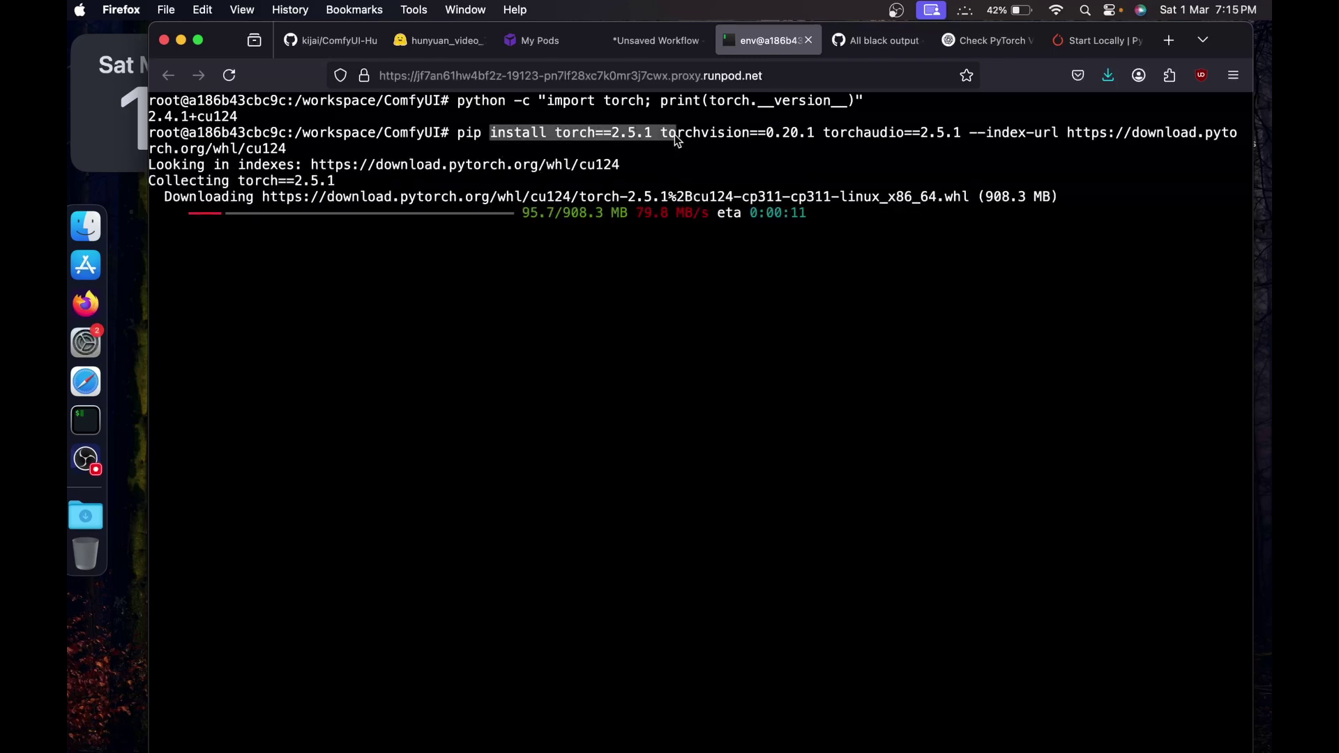
{"action": "triple_click", "coordinate": [467, 143]}
{"action": "left_click", "coordinate": [492, 144]}
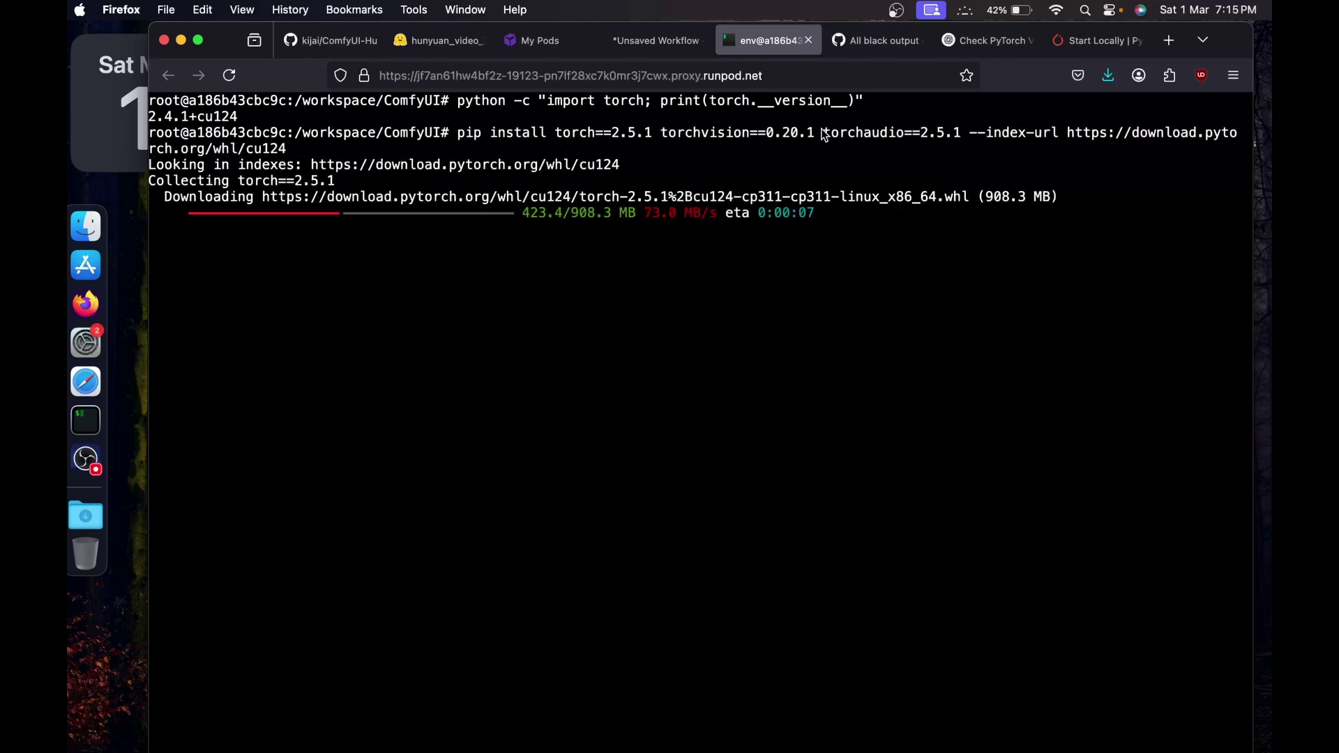
{"action": "left_click_drag", "start_coordinate": [245, 149], "coordinate": [315, 155]}
{"action": "left_click", "coordinate": [316, 154]}
{"action": "left_click_drag", "start_coordinate": [457, 134], "coordinate": [466, 151]}
{"action": "left_click", "coordinate": [465, 150]}
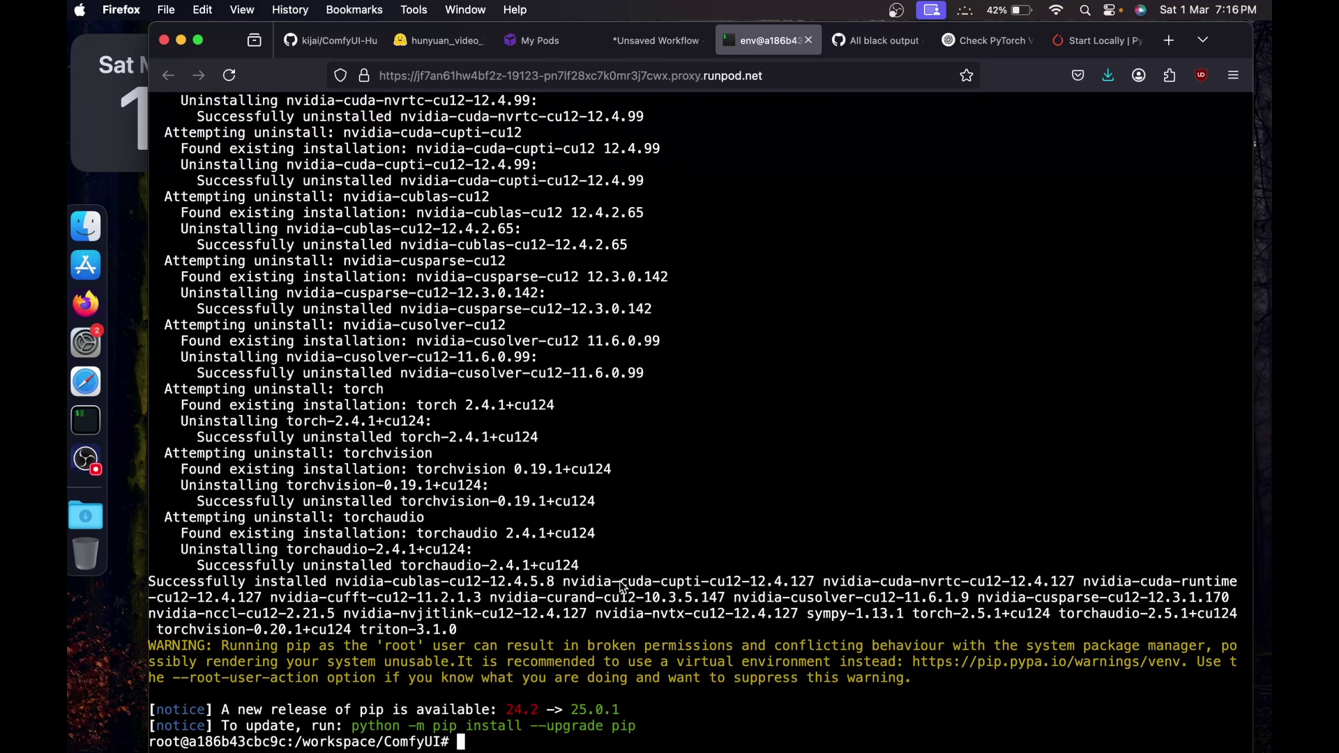
Rerun the version check to confirm torch 2.5.1+cu124, then begin the python main.py --listen 0.0.0.0 command.
{"action": "type", "text": "clear"}
{"action": "key", "text": "Return"}
{"action": "key", "text": "Up"}
{"action": "key", "text": "Up"}
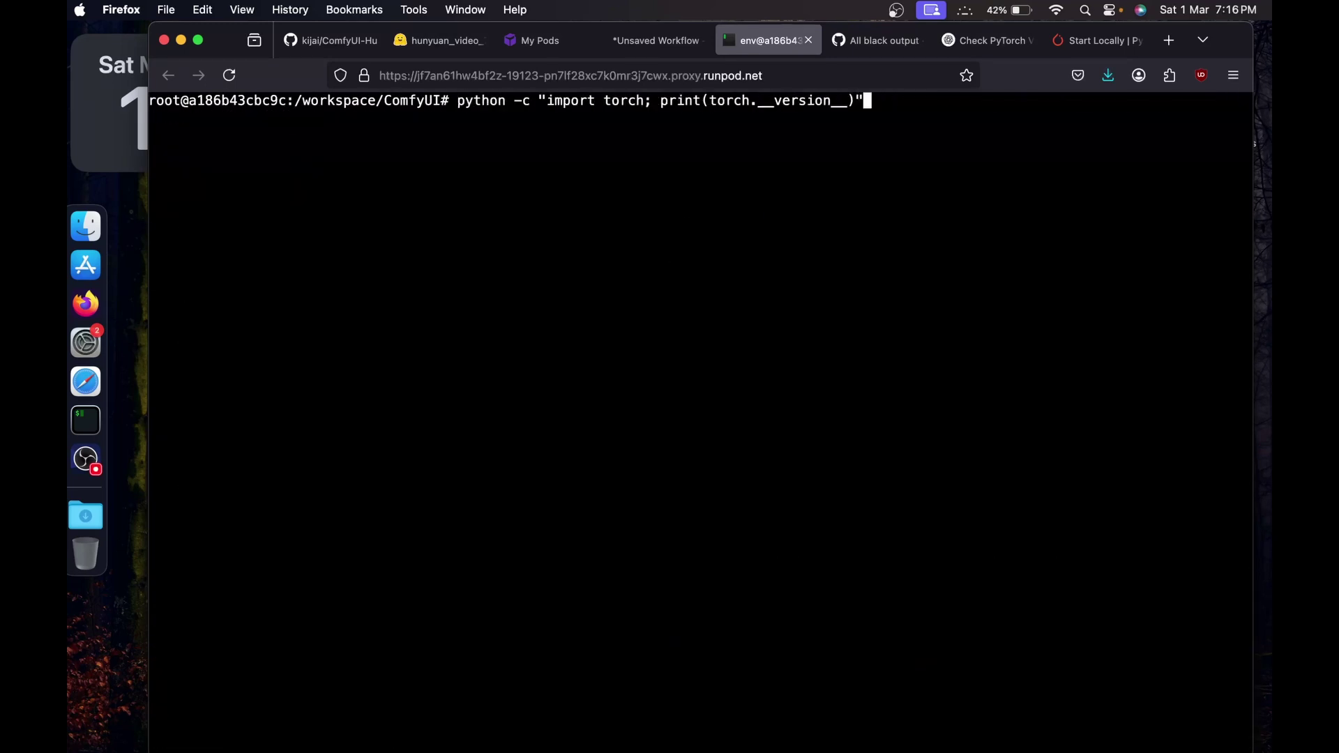
{"action": "key", "text": "Return"}
{"action": "left_click_drag", "start_coordinate": [159, 120], "coordinate": [211, 120]}
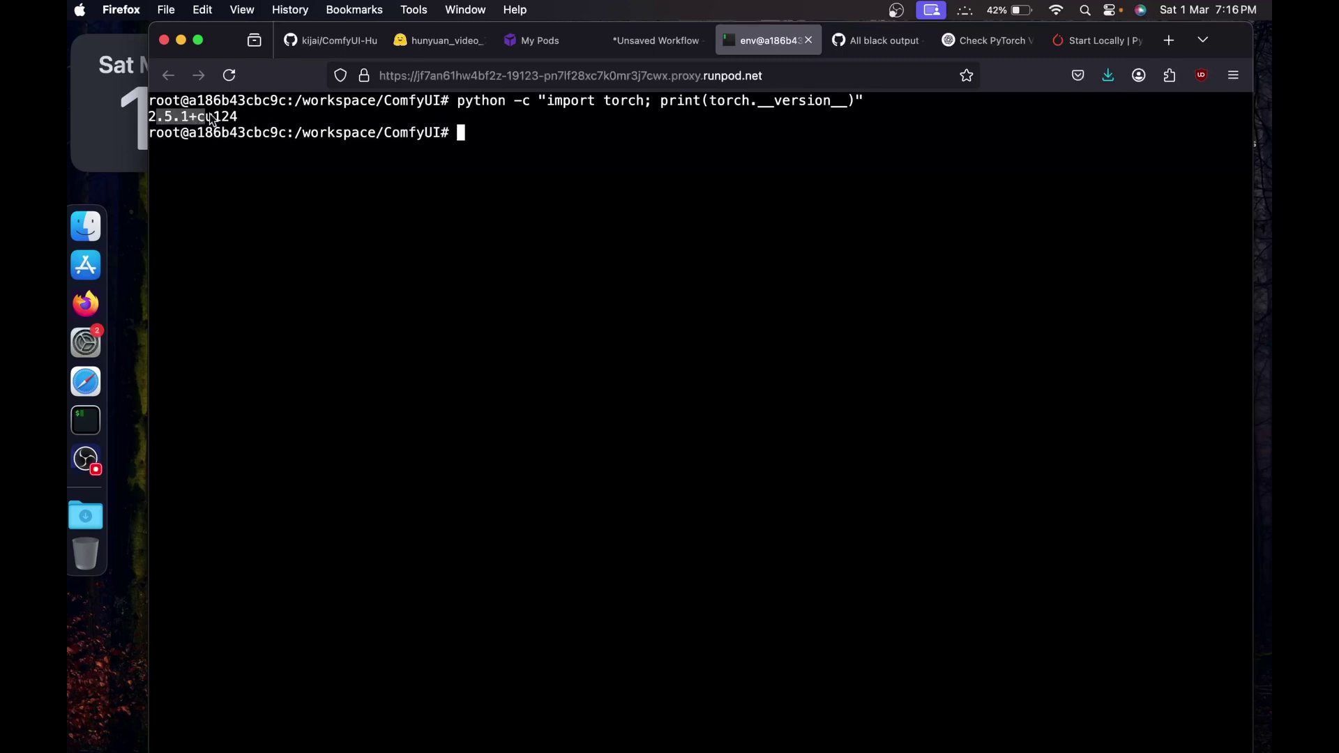
{"action": "left_click", "coordinate": [238, 117]}
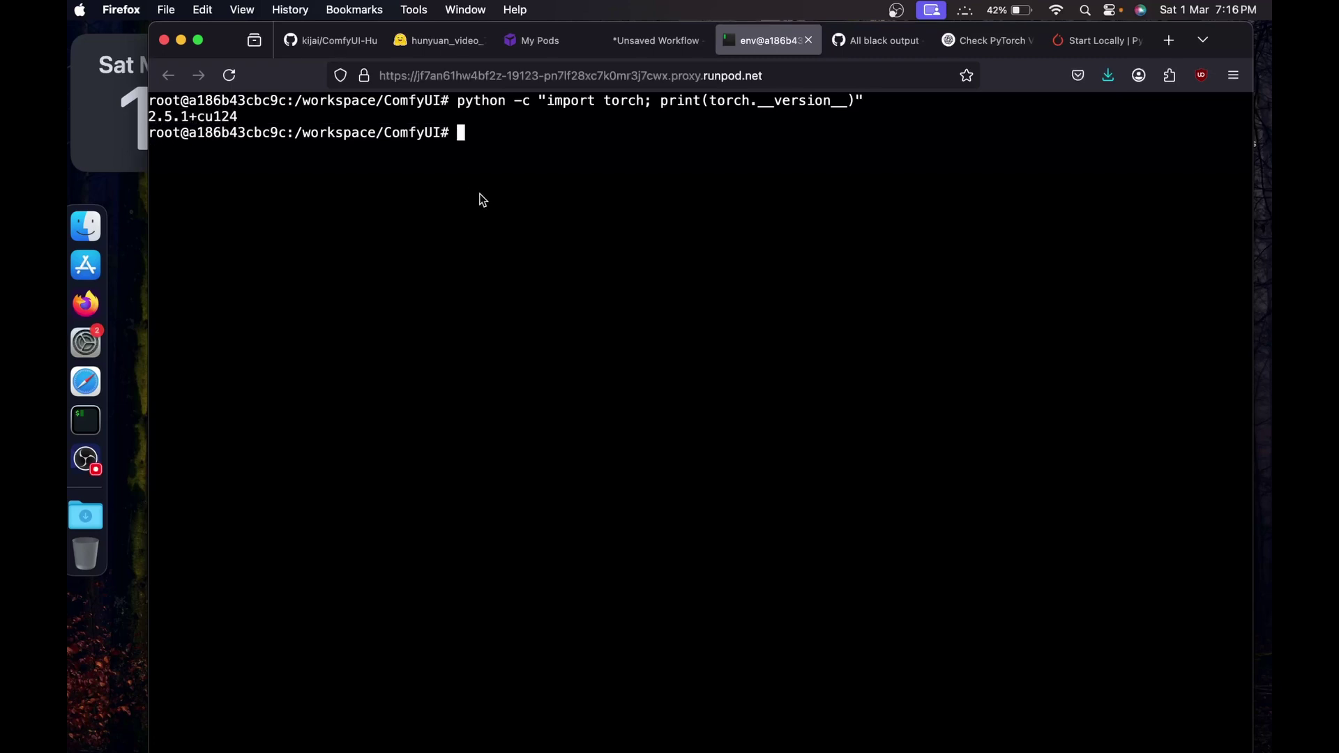
{"action": "type", "text": "python main.py --listen 0.0"}
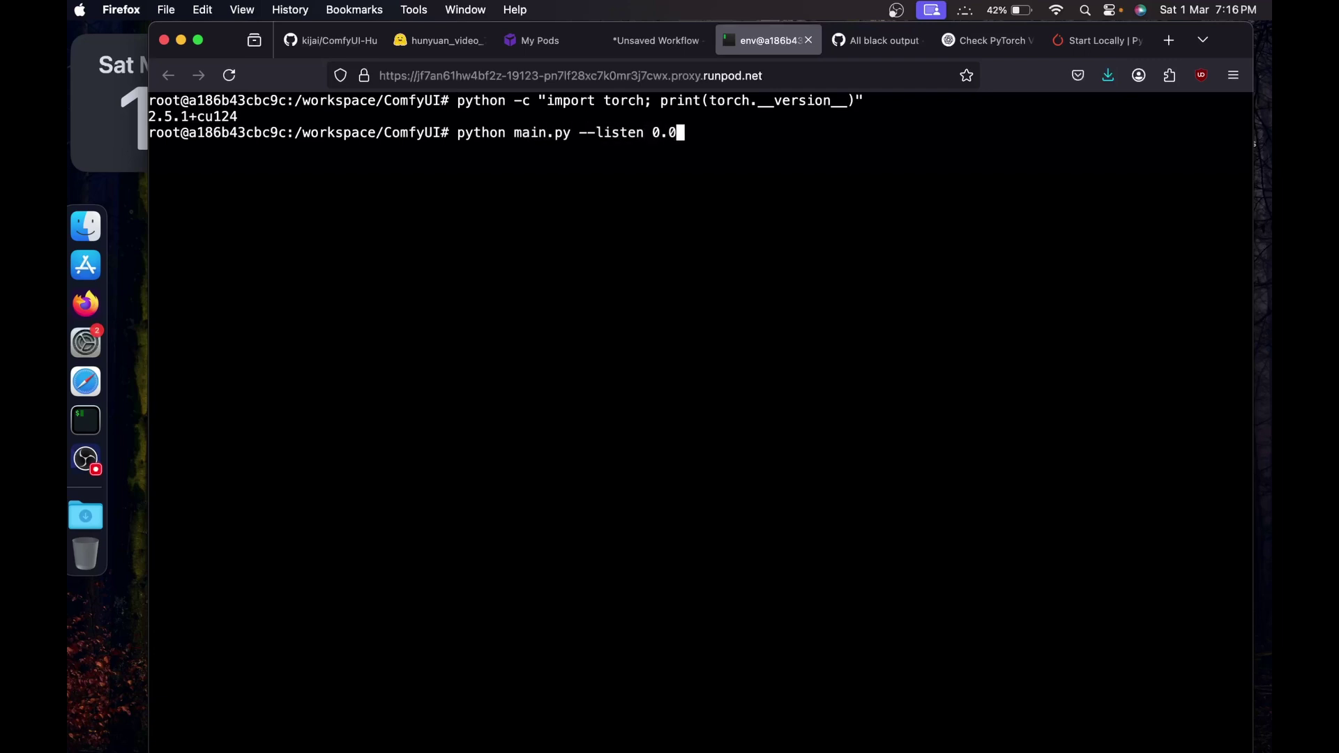
{"action": "type", "text": ".0.0"}
Relaunch the ComfyUI server listening on 0.0.0.0 and reload the ComfyUI page.
{"action": "key", "text": "Return"}
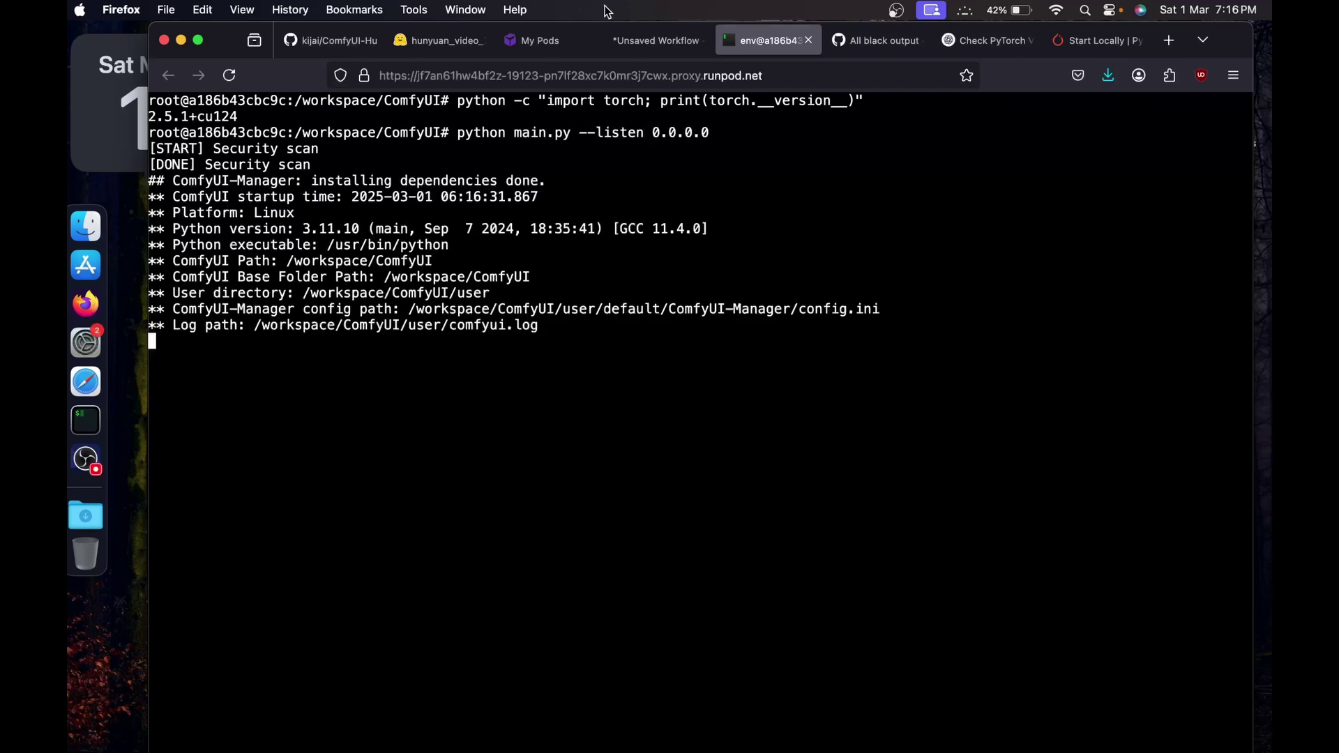
{"action": "left_click", "coordinate": [642, 42]}
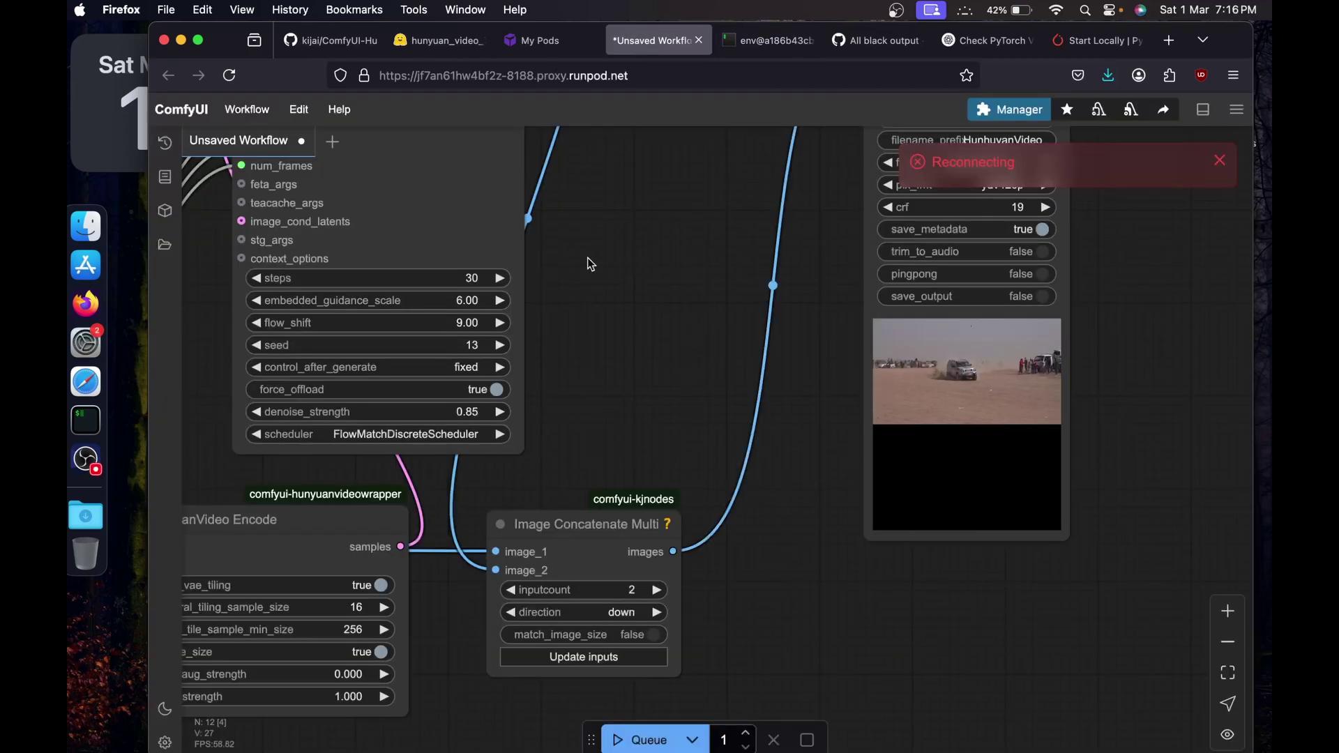
{"action": "key", "text": "super+r"}
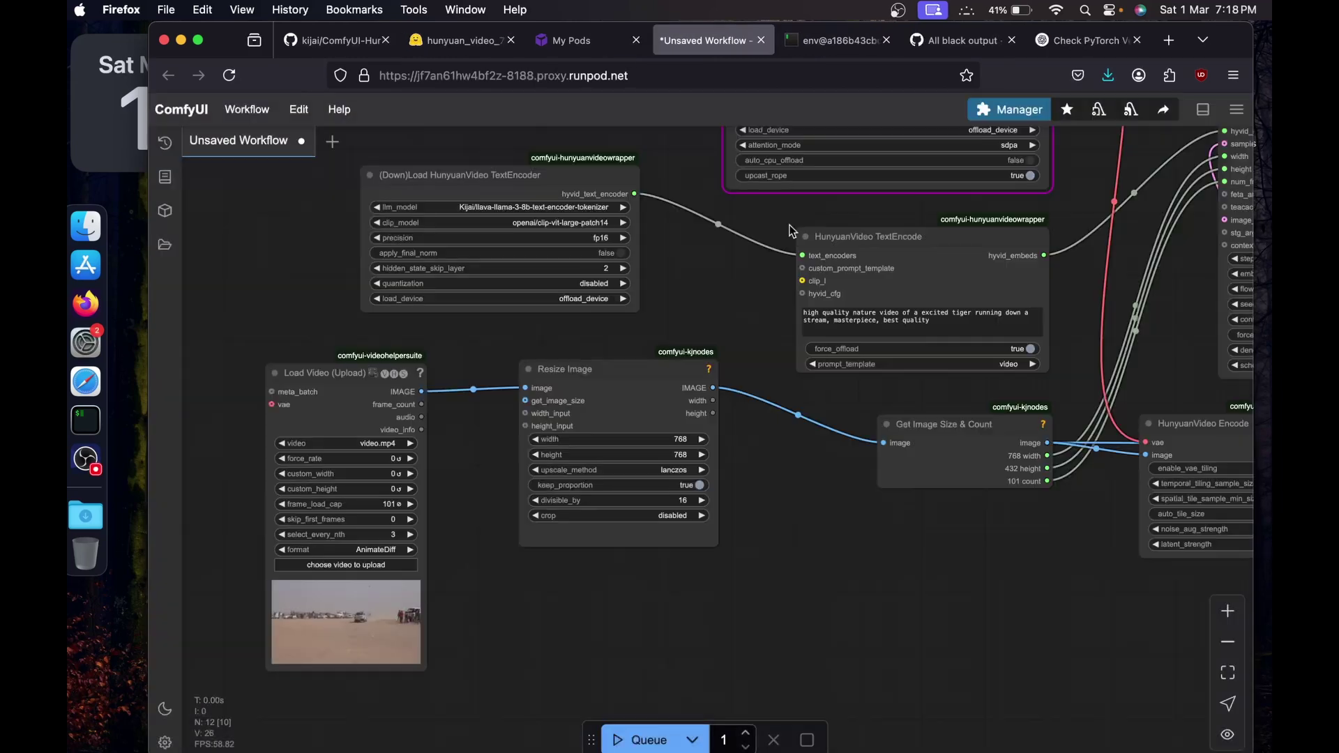
Queue the tiger vid2vid workflow to render again on the new torch.
{"action": "left_click_drag", "start_coordinate": [786, 556], "coordinate": [378, 591]}
{"action": "left_click_drag", "start_coordinate": [1215, 322], "coordinate": [770, 471]}
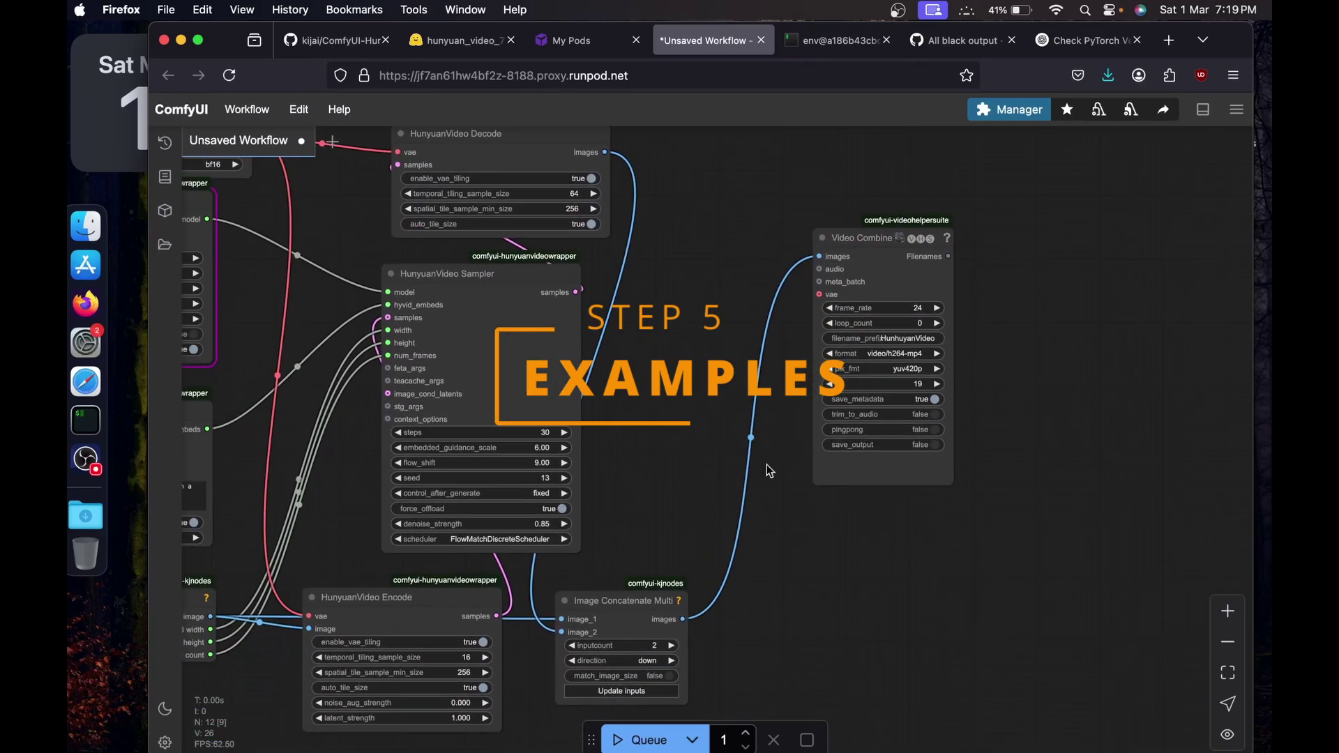
{"action": "key", "text": "ctrl+Return"}
{"action": "left_click_drag", "start_coordinate": [658, 454], "coordinate": [829, 287]}
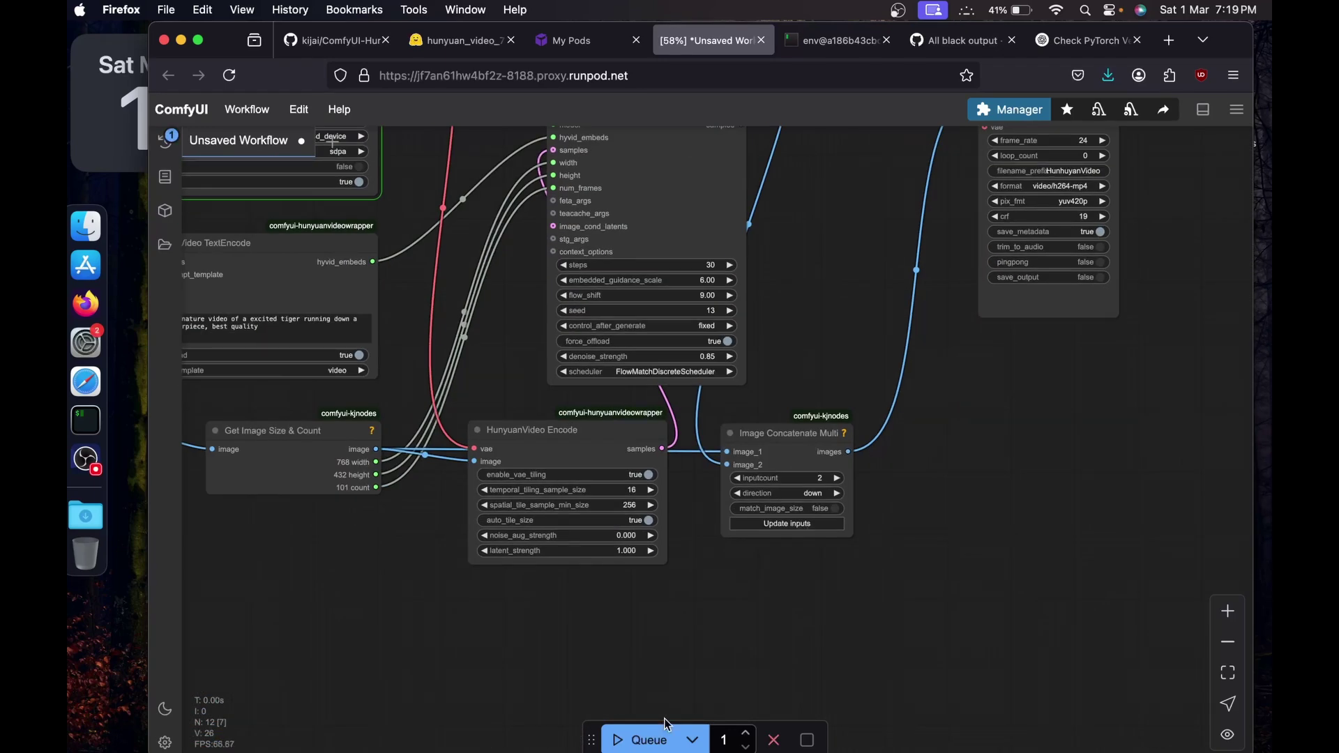
{"action": "left_click_drag", "start_coordinate": [840, 340], "coordinate": [981, 469]}
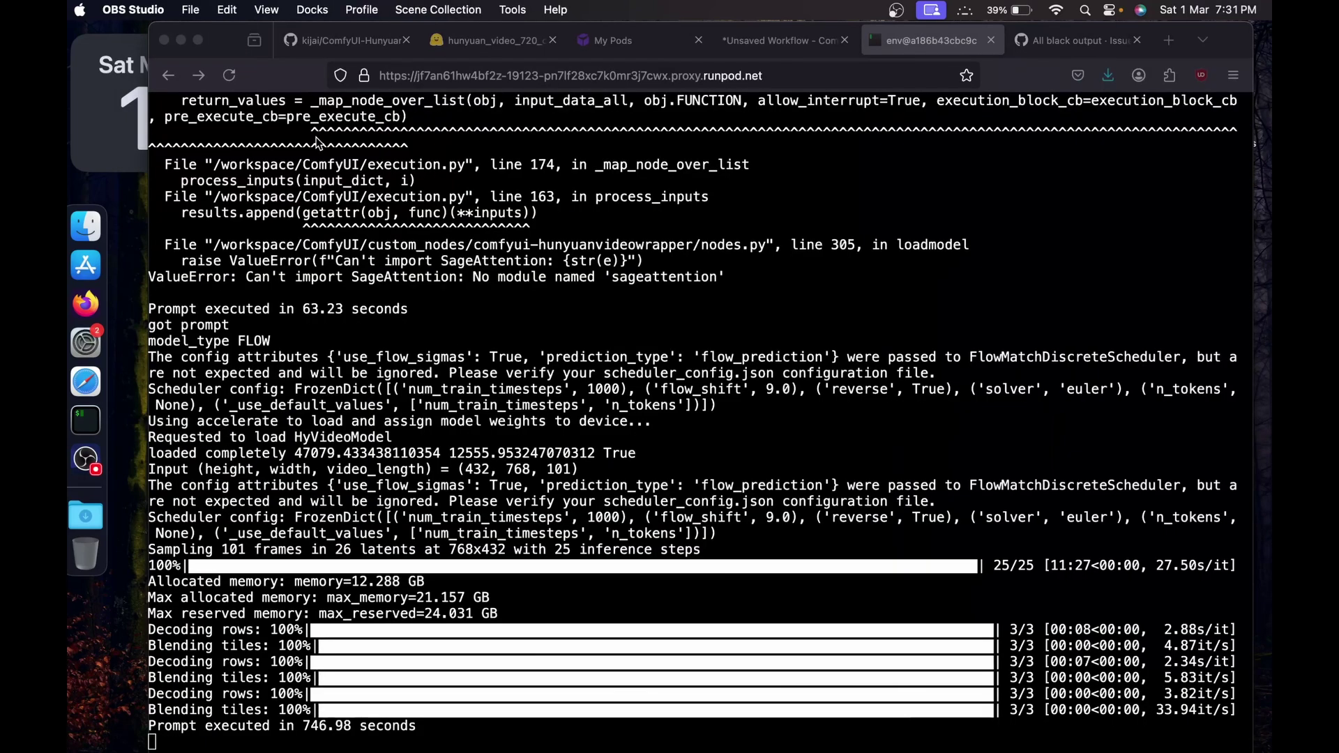
Open the Video Combine node's preview in a new tab and replay the car-to-tiger render.
{"action": "left_click", "coordinate": [303, 731]}
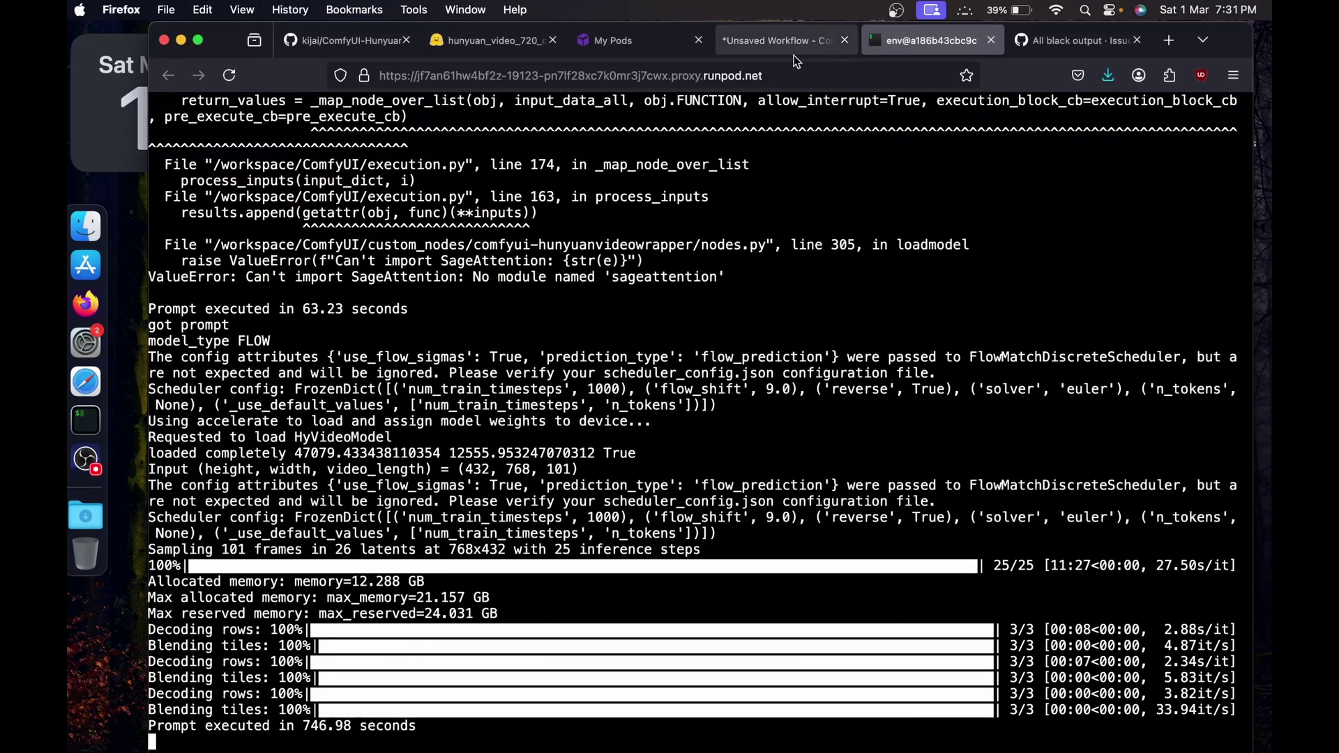
{"action": "left_click", "coordinate": [772, 46]}
{"action": "left_click_drag", "start_coordinate": [993, 387], "coordinate": [615, 328]}
{"action": "right_click", "coordinate": [795, 229]}
{"action": "left_click", "coordinate": [865, 261]}
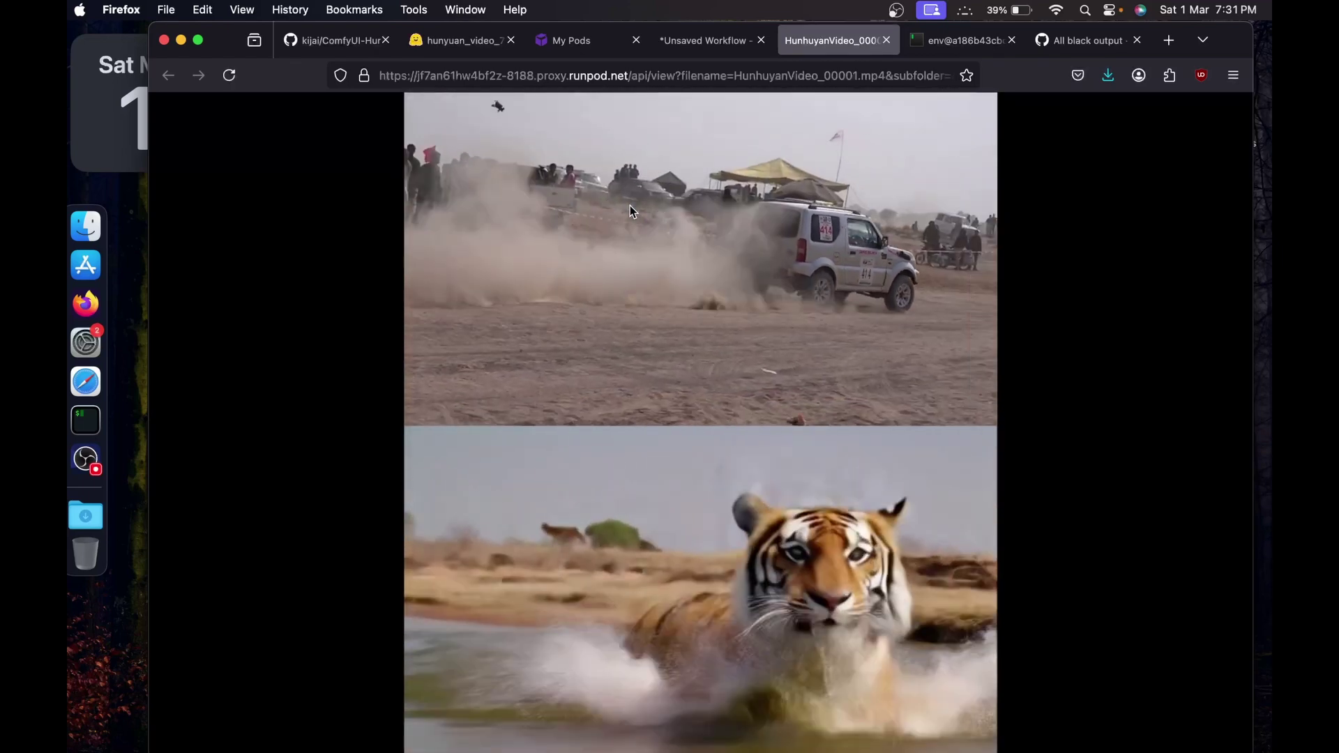
{"action": "left_click", "coordinate": [424, 743]}
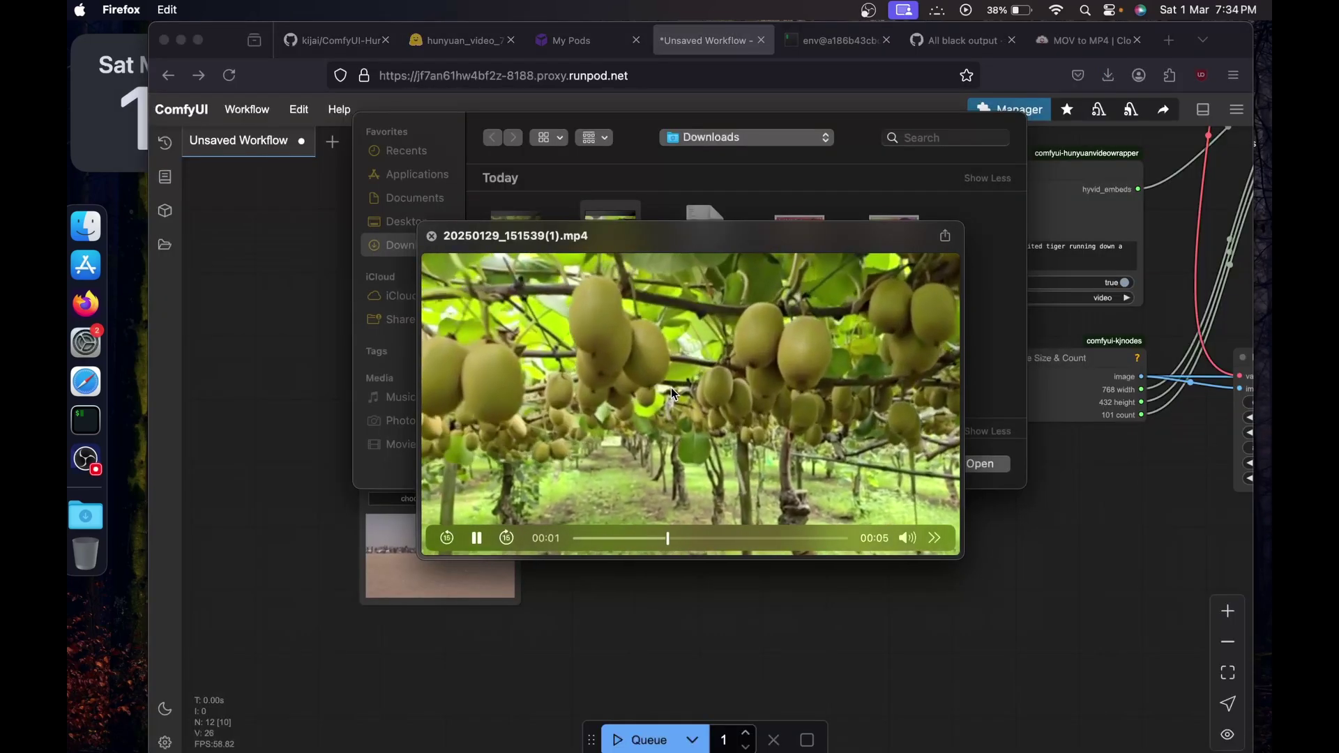
Load the kiwi orchard clip, change the prompt to 'video of apples', and open the rendered preview.
{"action": "key", "text": "space"}
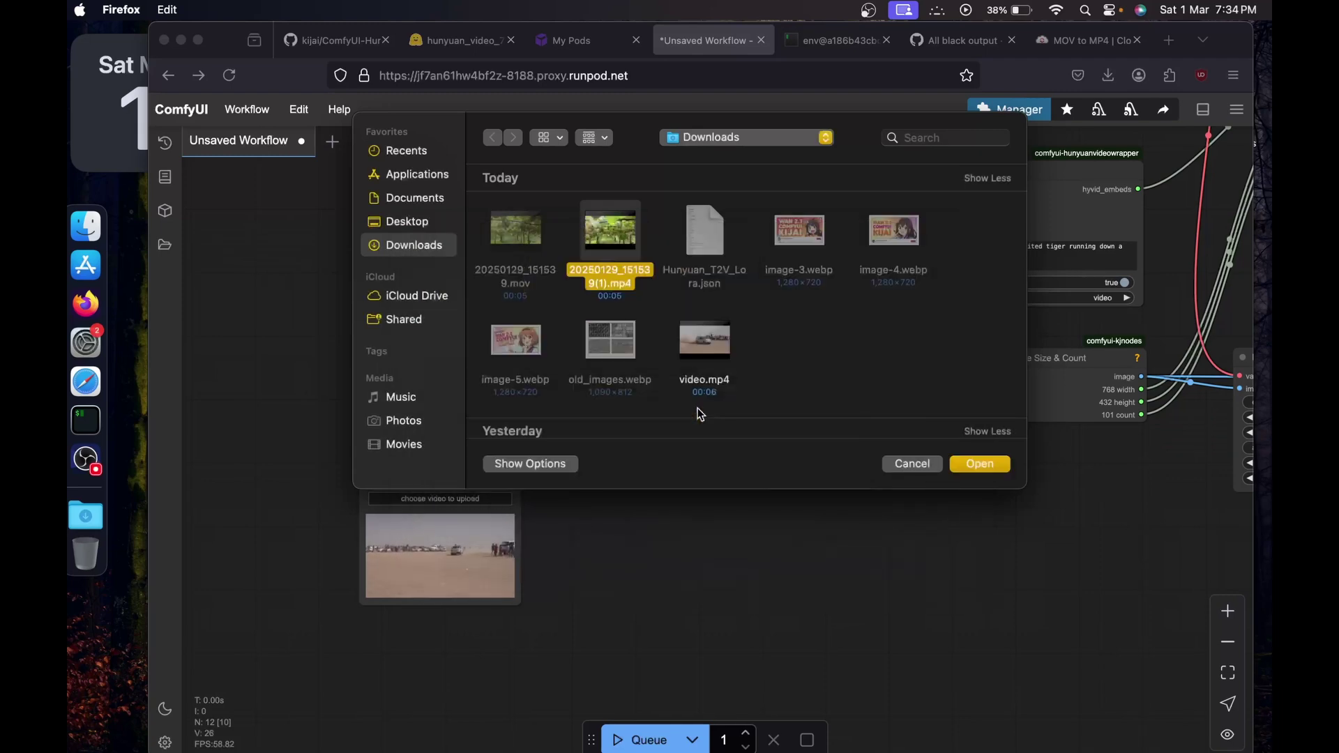
{"action": "key", "text": "Return"}
{"action": "type", "text": "o of "}
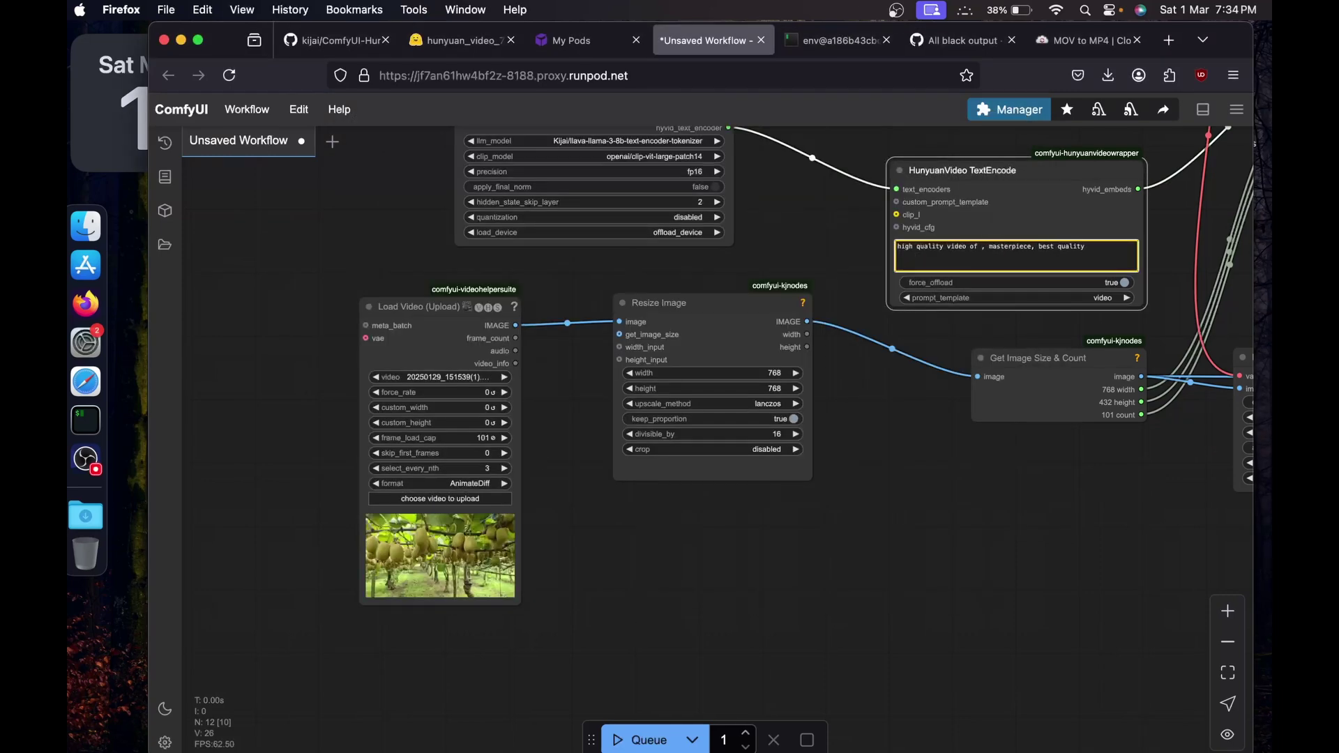
{"action": "type", "text": "apples"}
{"action": "left_click_drag", "start_coordinate": [907, 509], "coordinate": [741, 555]}
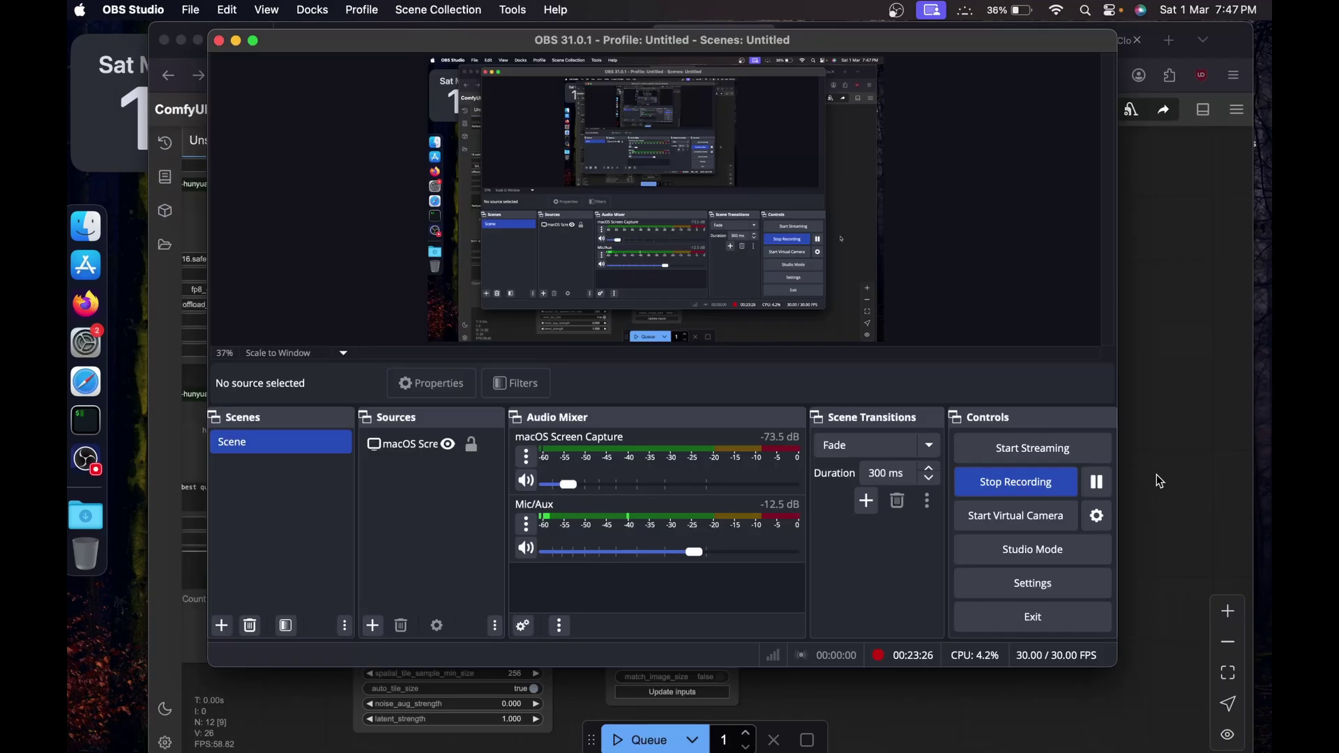
{"action": "left_click", "coordinate": [1156, 475]}
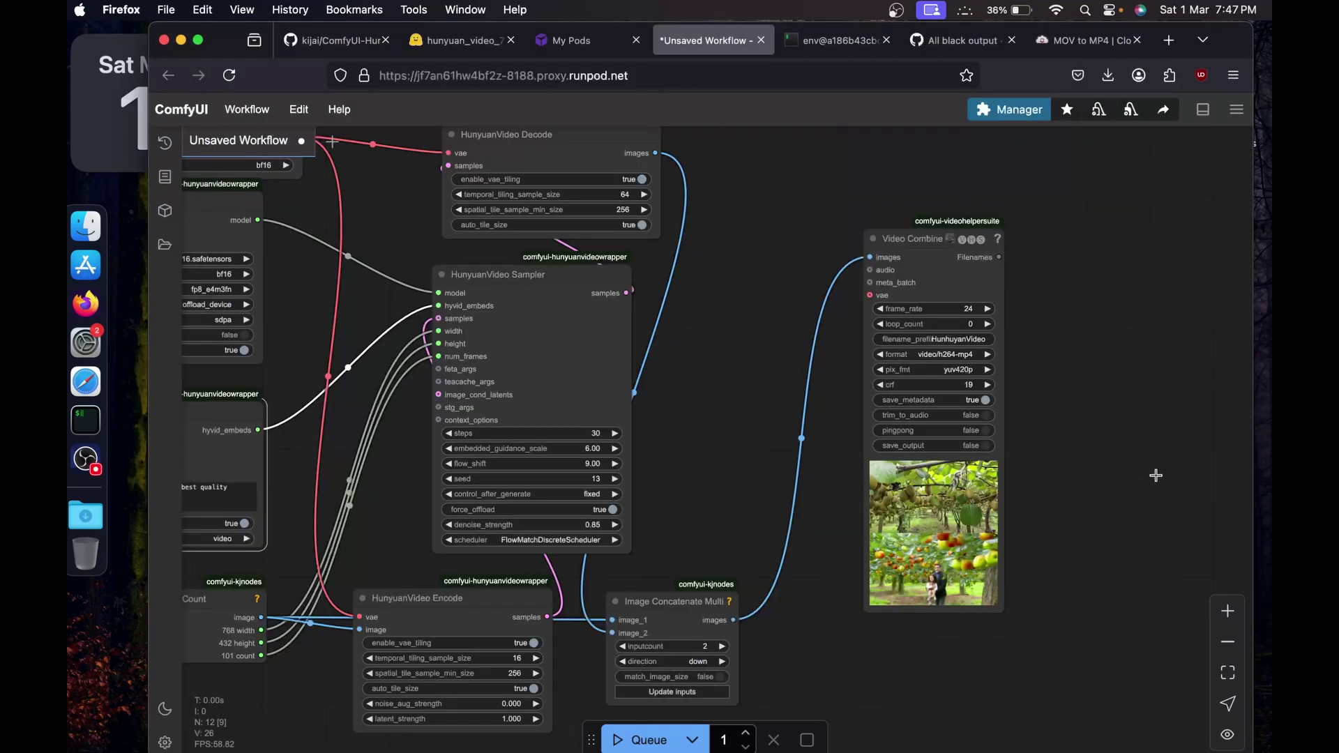
{"action": "right_click", "coordinate": [907, 531]}
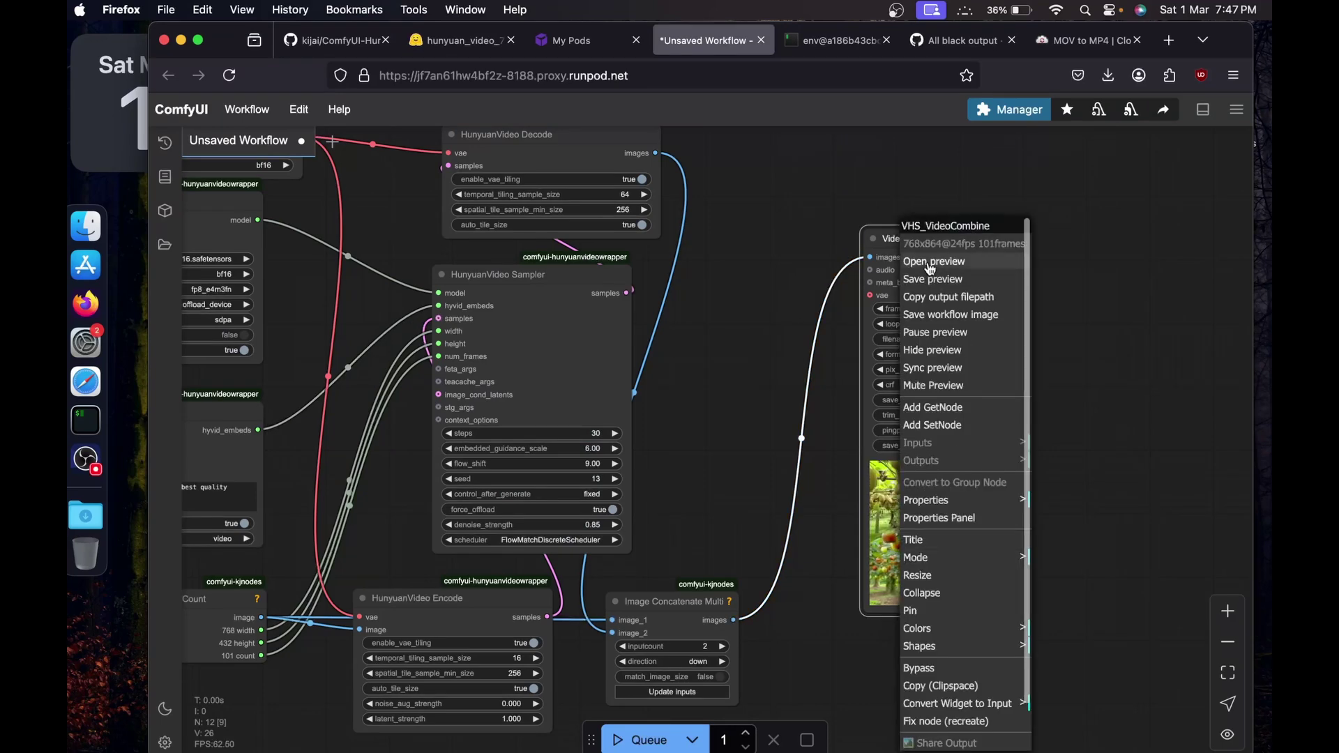
{"action": "left_click", "coordinate": [930, 262]}
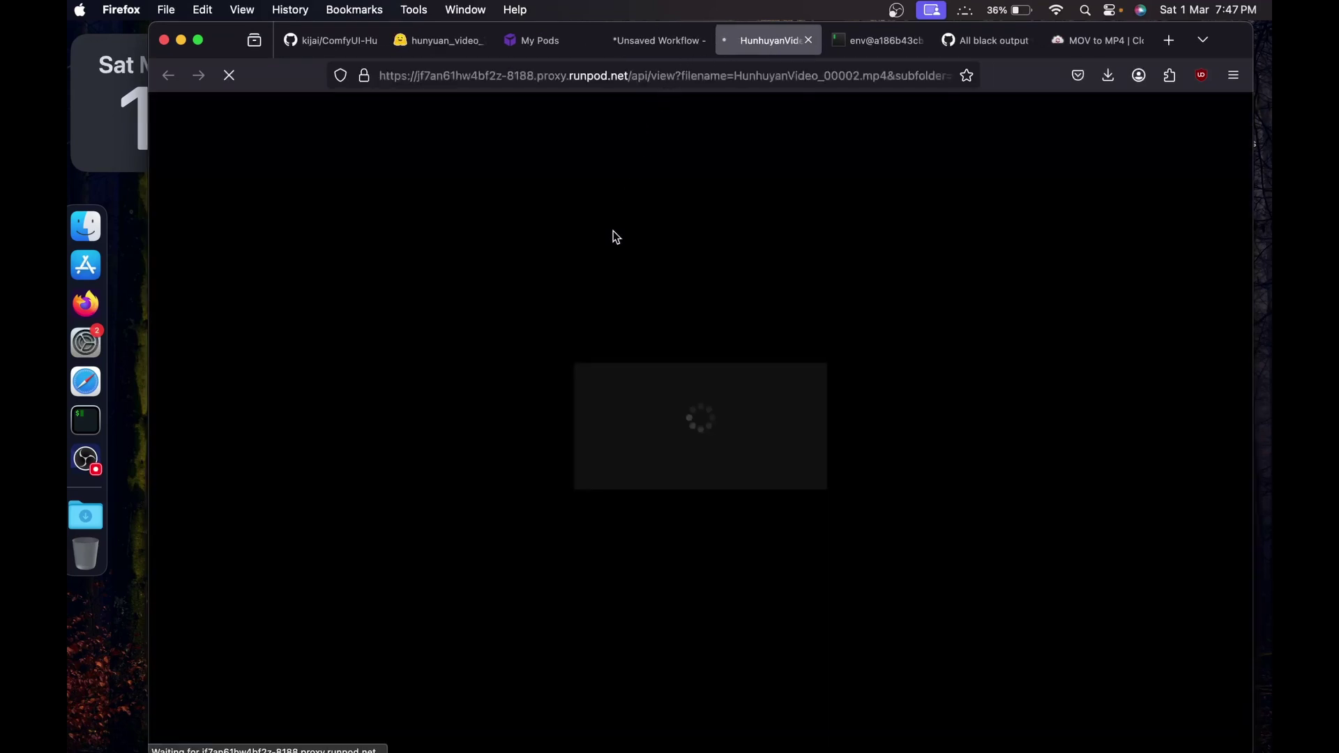